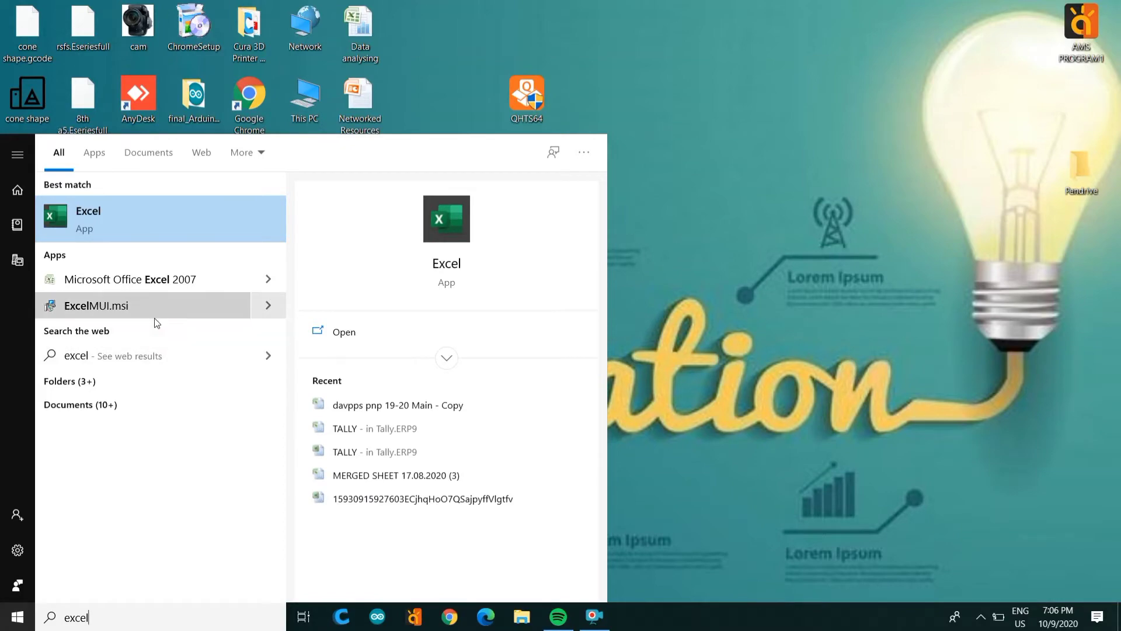
Step: Launch Microsoft Office Excel 2007 from the Start menu results to get a blank Book1
{"action": "left_click", "coordinate": [151, 288]}
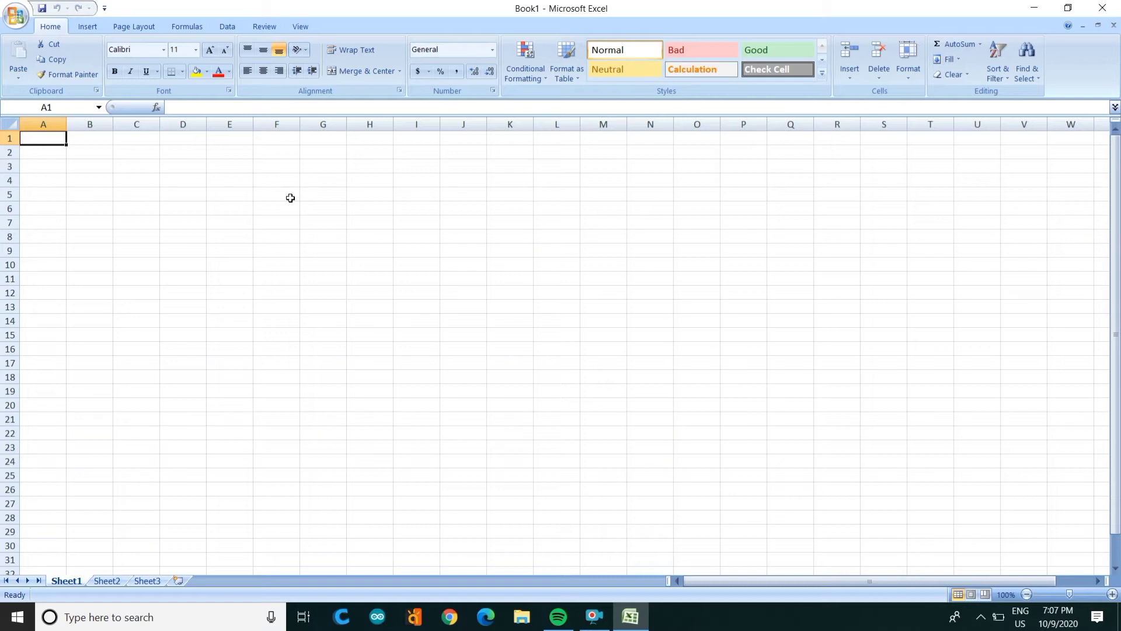
Step: Enter 23, 34 and 45 into cells A1 through A3
{"action": "left_click", "coordinate": [494, 91]}
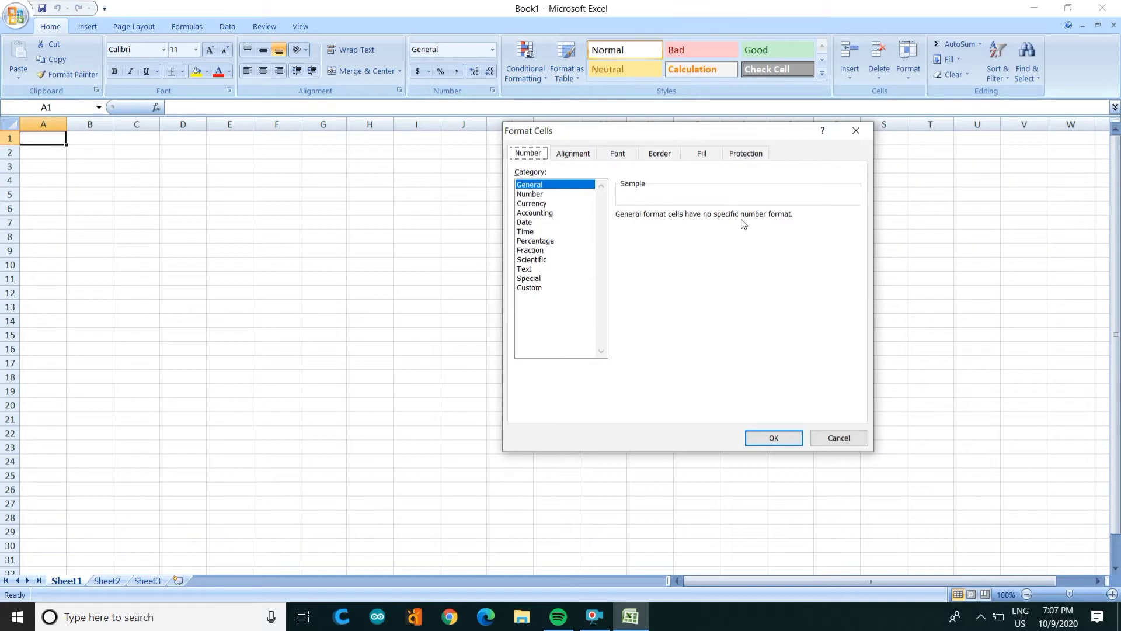
{"action": "left_click", "coordinate": [835, 443]}
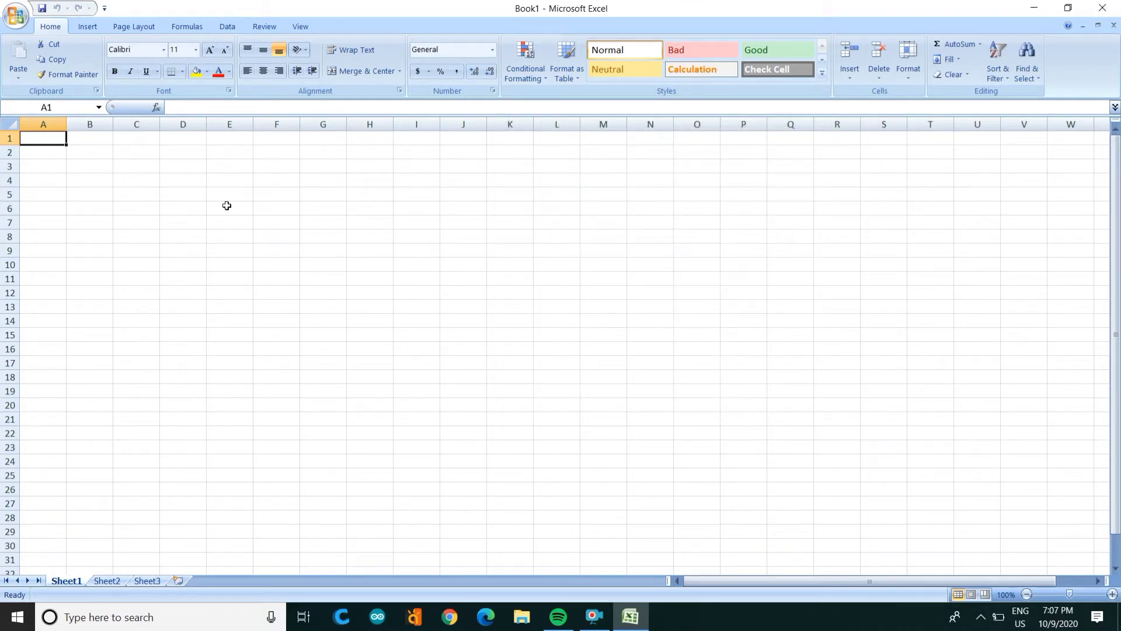
{"action": "type", "text": "23"}
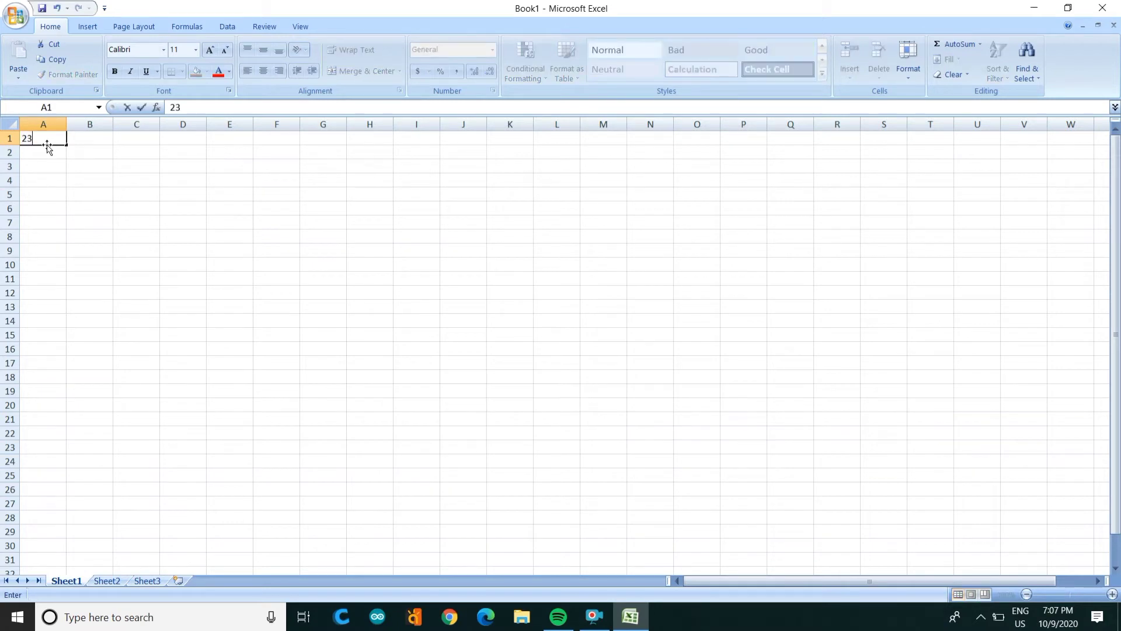
{"action": "key", "text": "Return"}
{"action": "type", "text": "34"}
{"action": "key", "text": "Return"}
{"action": "type", "text": "45"}
{"action": "key", "text": "Return"}
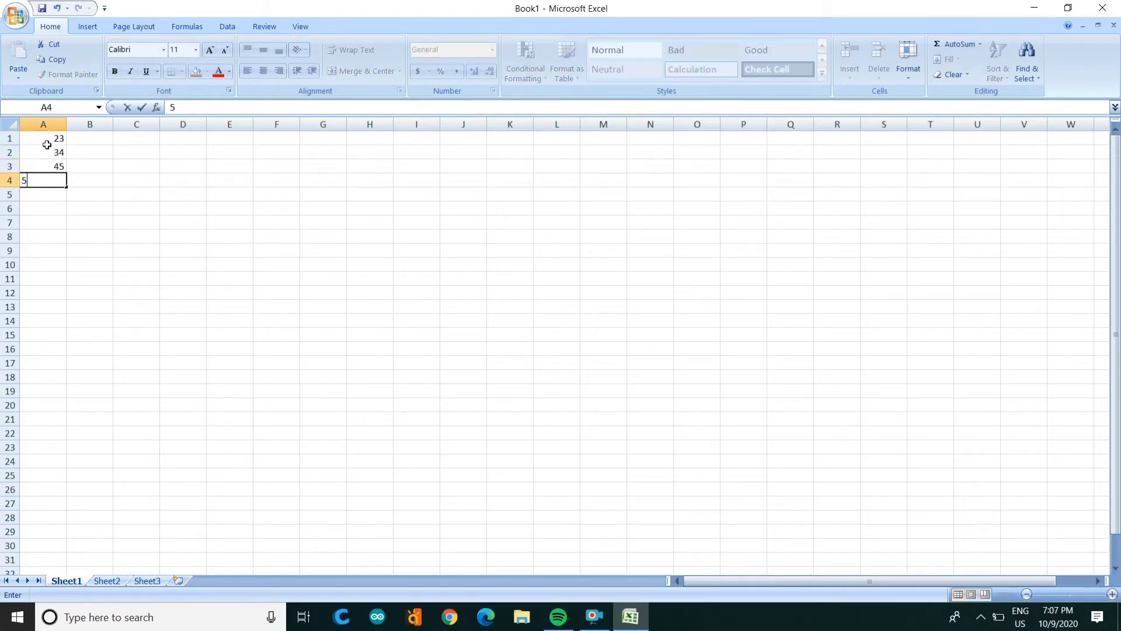
Step: Enter 56, 67 and 78 into A4:A6, then select A1:A6
{"action": "type", "text": "56"}
{"action": "key", "text": "Return"}
{"action": "type", "text": "67"}
{"action": "key", "text": "Return"}
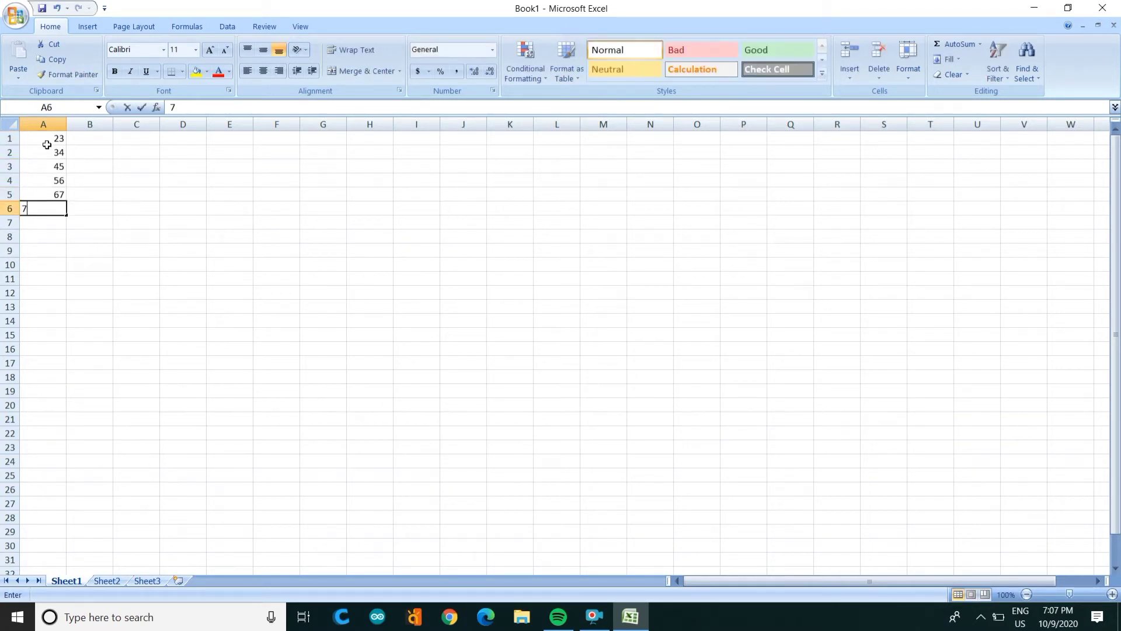
{"action": "type", "text": "78"}
{"action": "key", "text": "Return"}
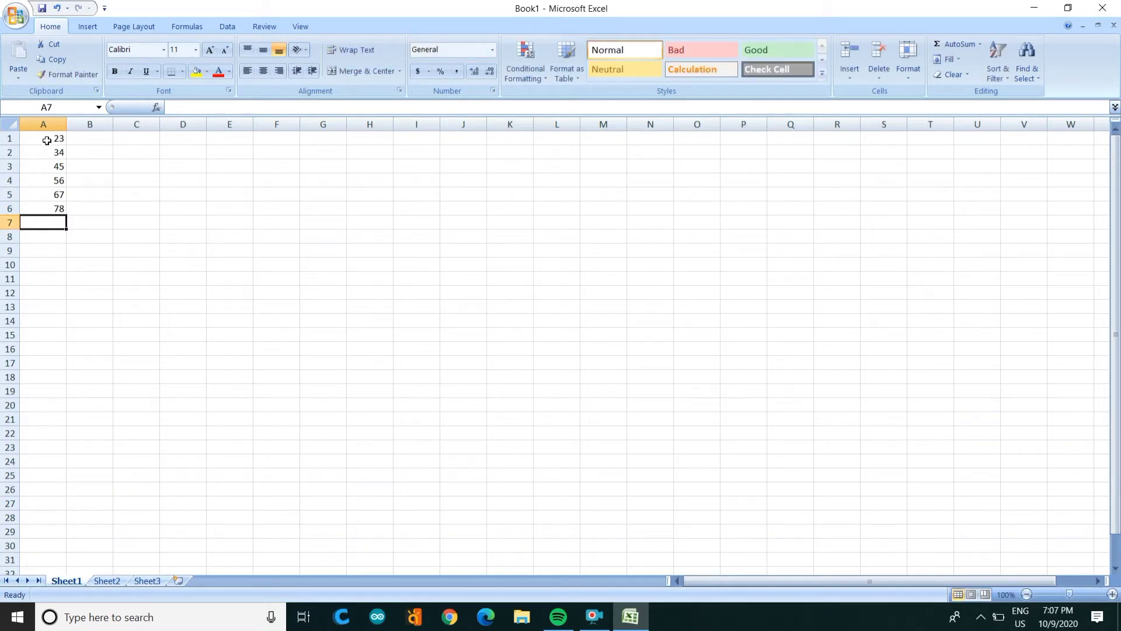
{"action": "left_click", "coordinate": [47, 141]}
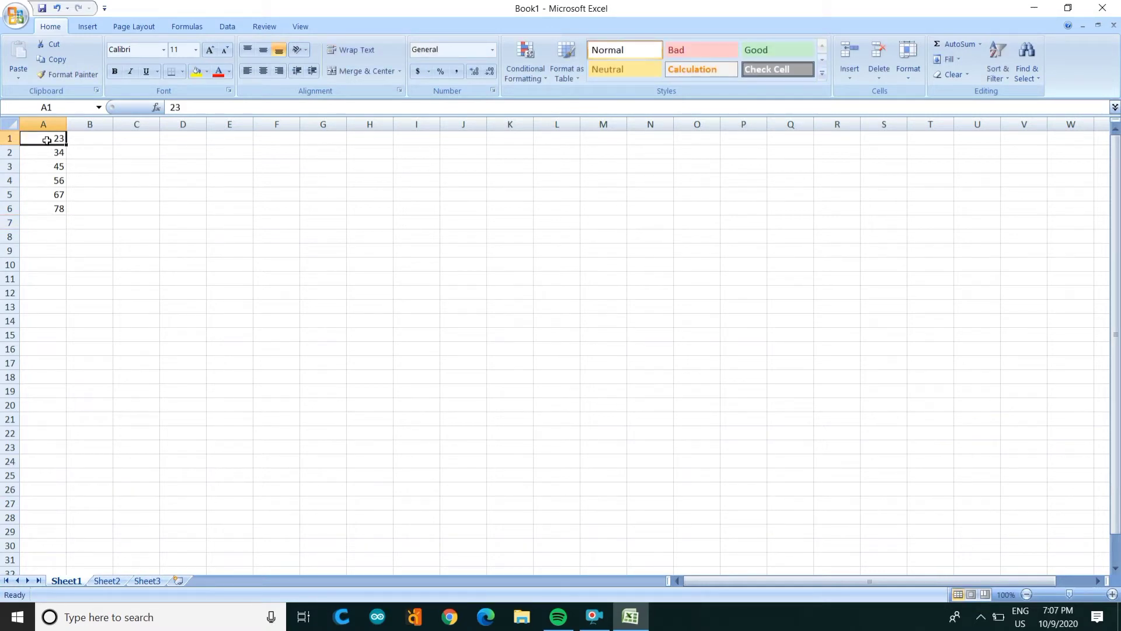
{"action": "key", "text": "shift+Down"}
{"action": "key", "text": "shift+Down"}
{"action": "key", "text": "shift+Down"}
{"action": "key", "text": "shift+Down"}
{"action": "key", "text": "shift+Down"}
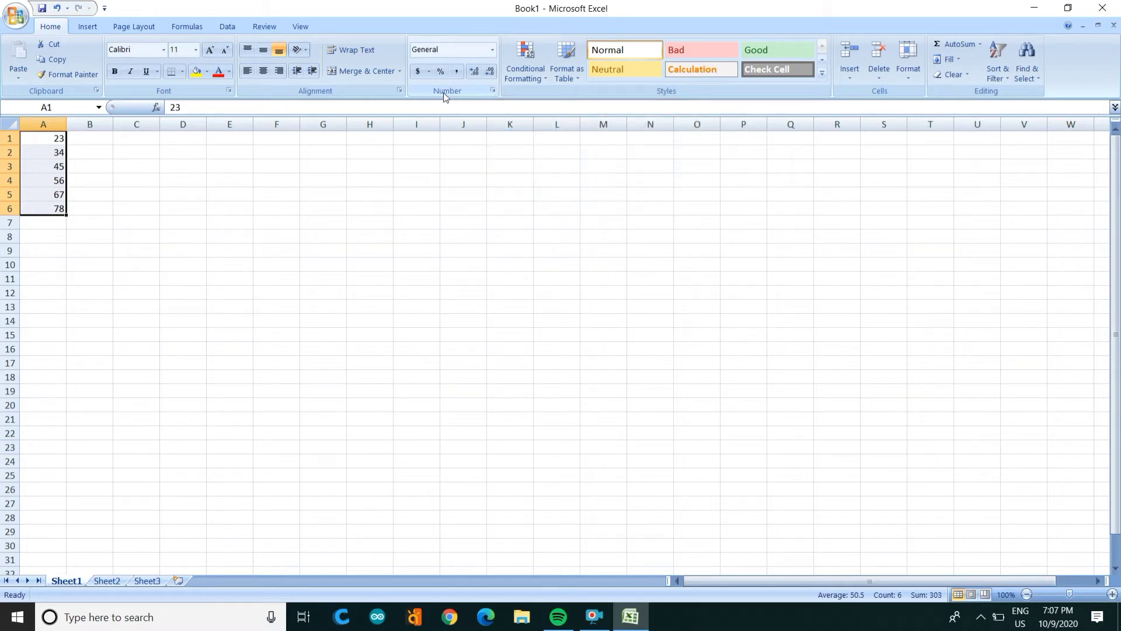
Step: Format A1:A6 as Number with 2 decimal places, showing 23.00 through 78.00
{"action": "left_click", "coordinate": [493, 92]}
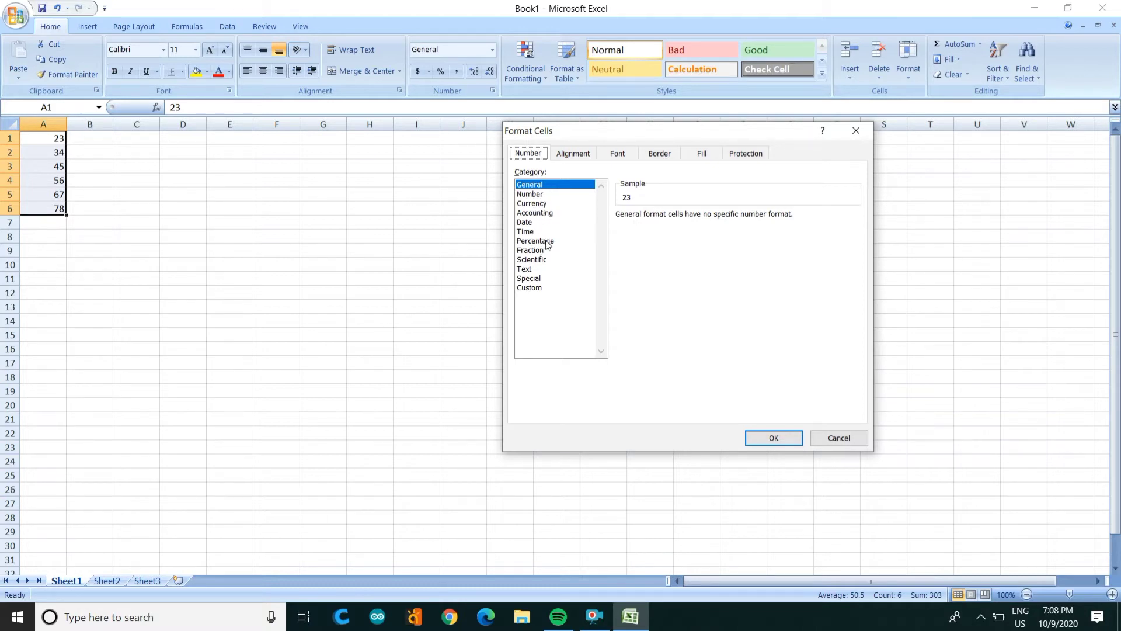
{"action": "left_click", "coordinate": [533, 195]}
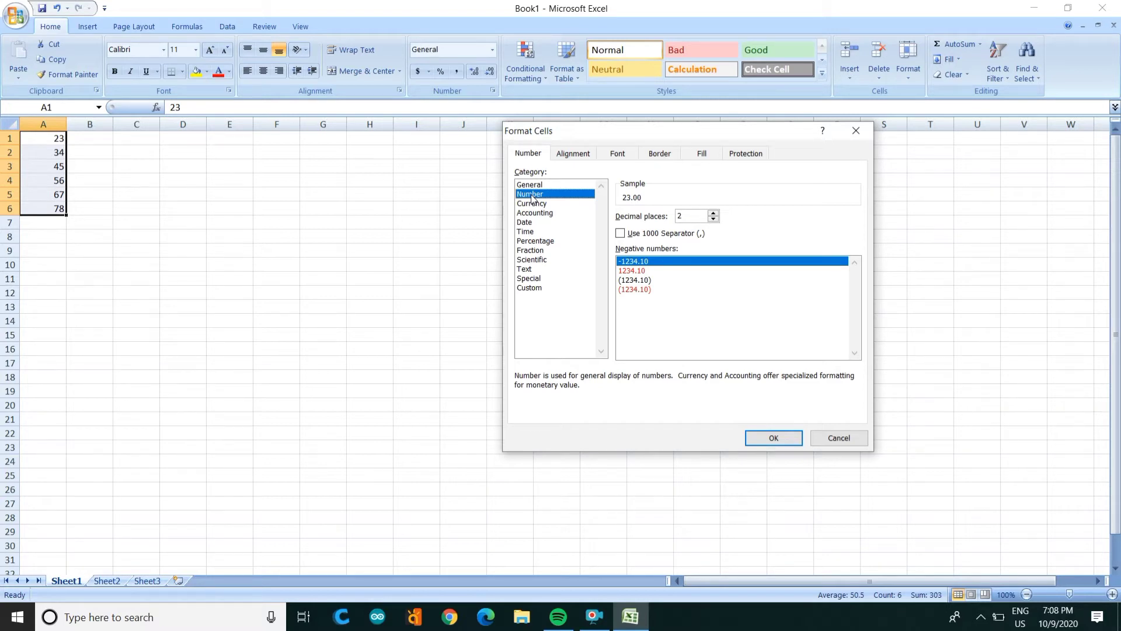
{"action": "left_click", "coordinate": [713, 213]}
{"action": "left_click", "coordinate": [713, 214]}
{"action": "left_click", "coordinate": [714, 219]}
{"action": "left_click", "coordinate": [714, 219]}
{"action": "left_click", "coordinate": [775, 436]}
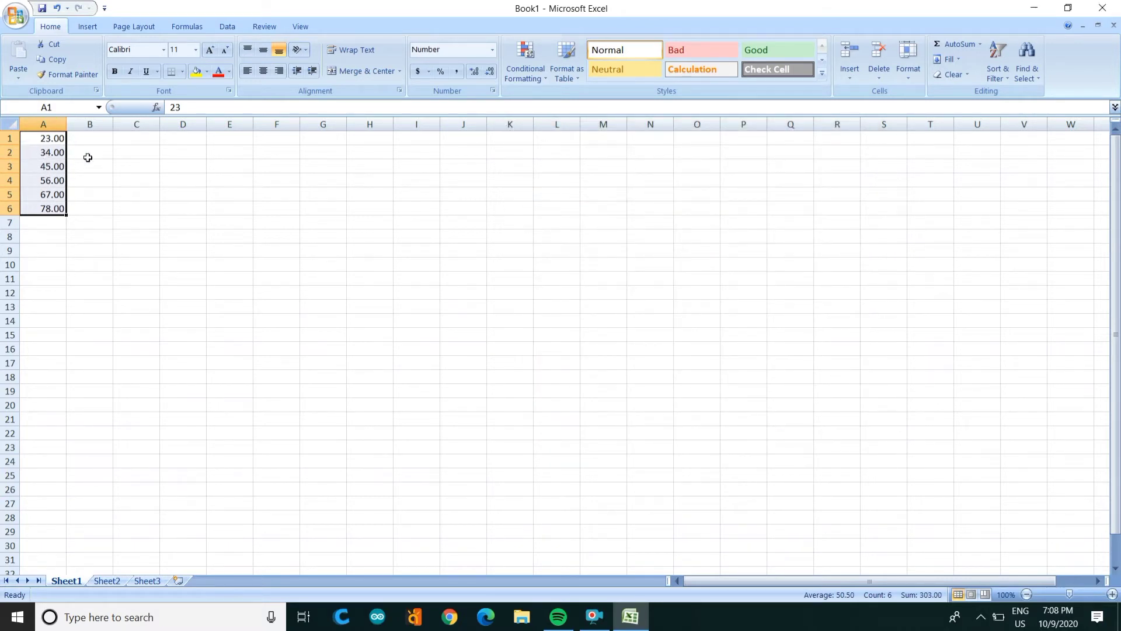
{"action": "left_click", "coordinate": [88, 158]}
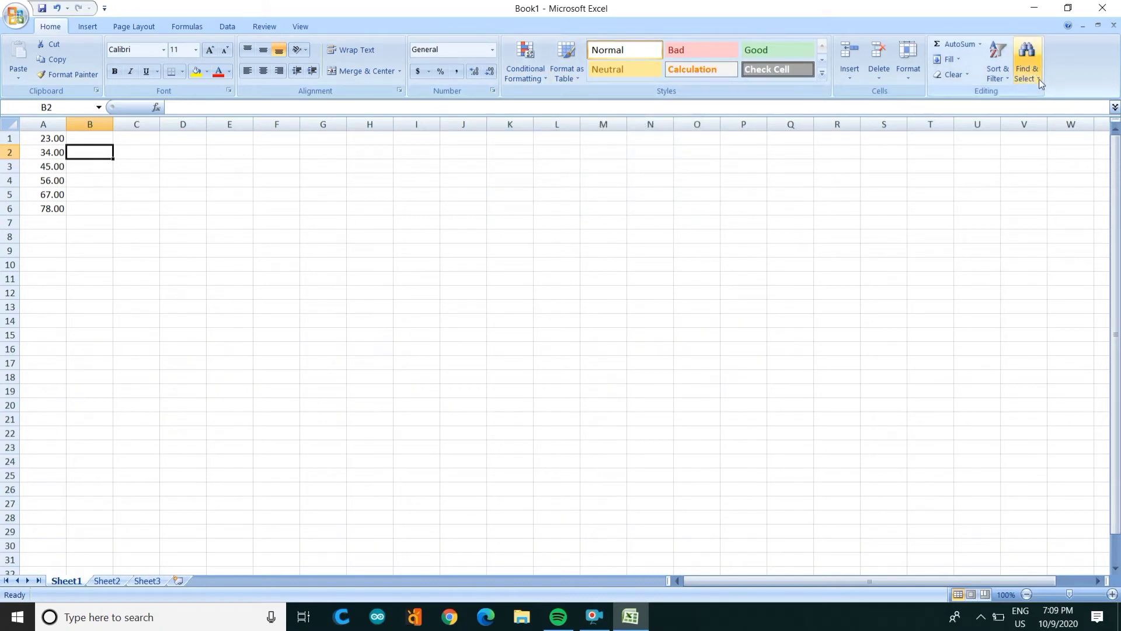
{"action": "left_click", "coordinate": [908, 77]}
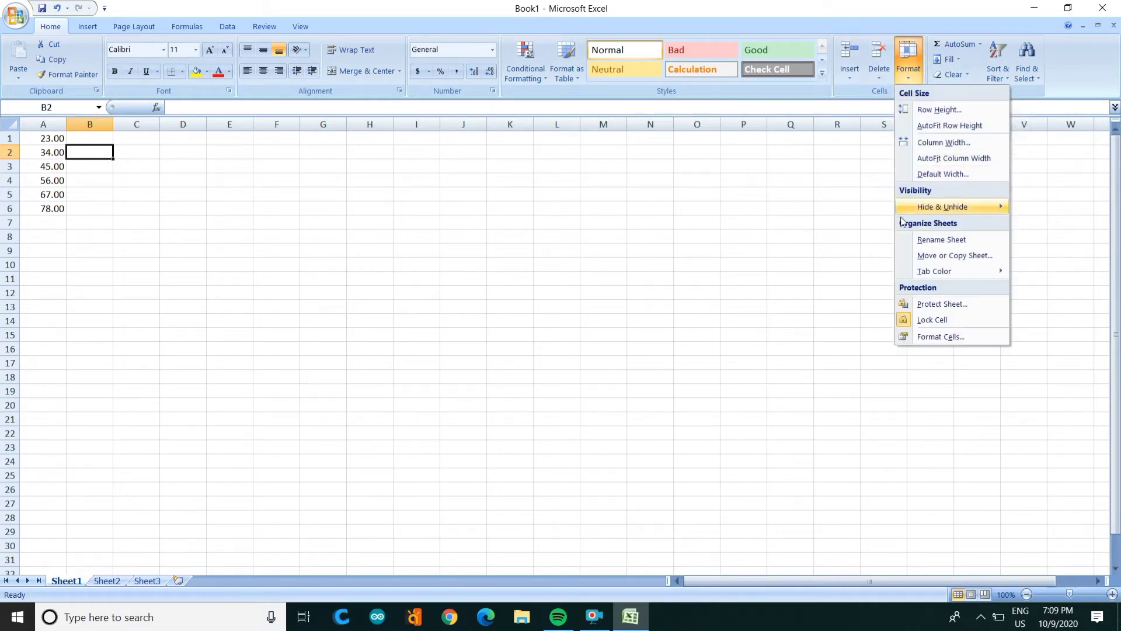
{"action": "left_click", "coordinate": [939, 338]}
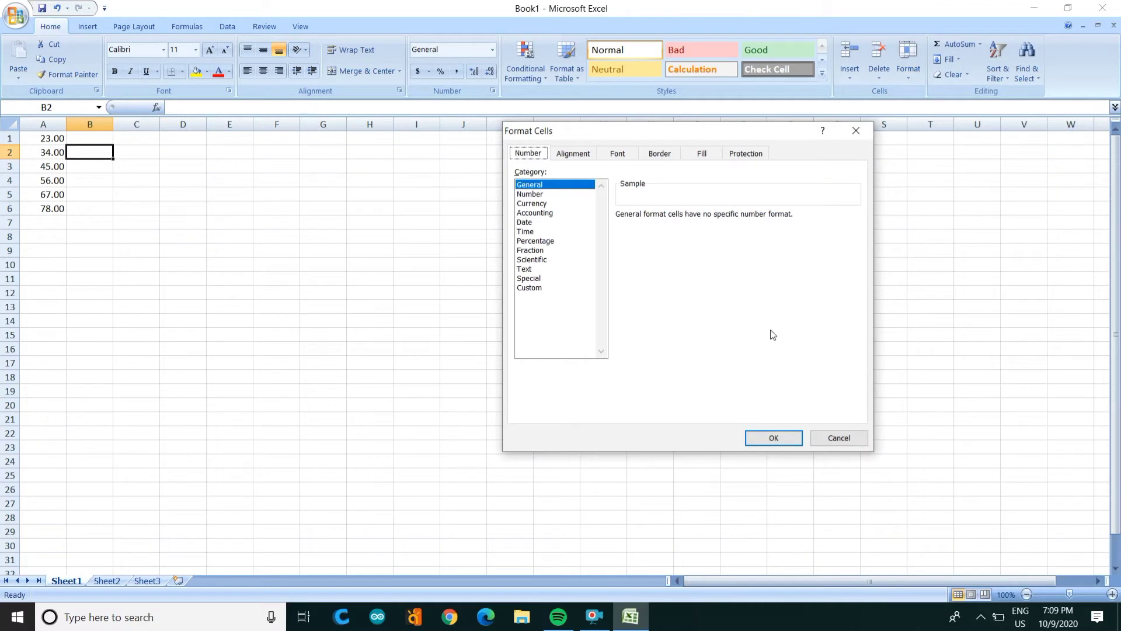
{"action": "left_click", "coordinate": [857, 131]}
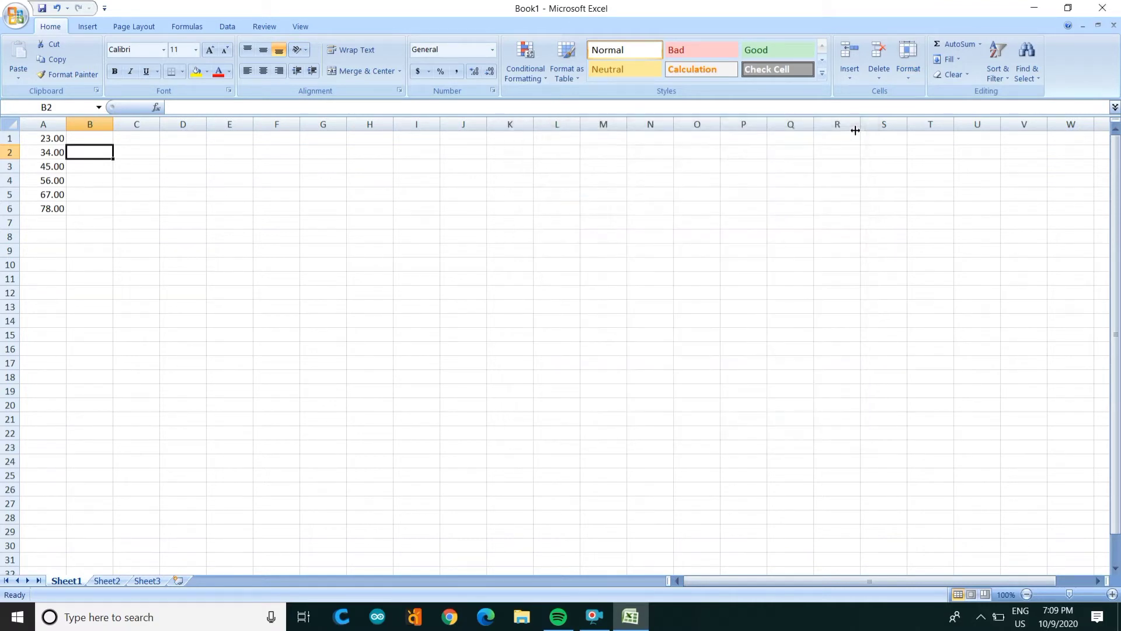
{"action": "left_click", "coordinate": [43, 140]}
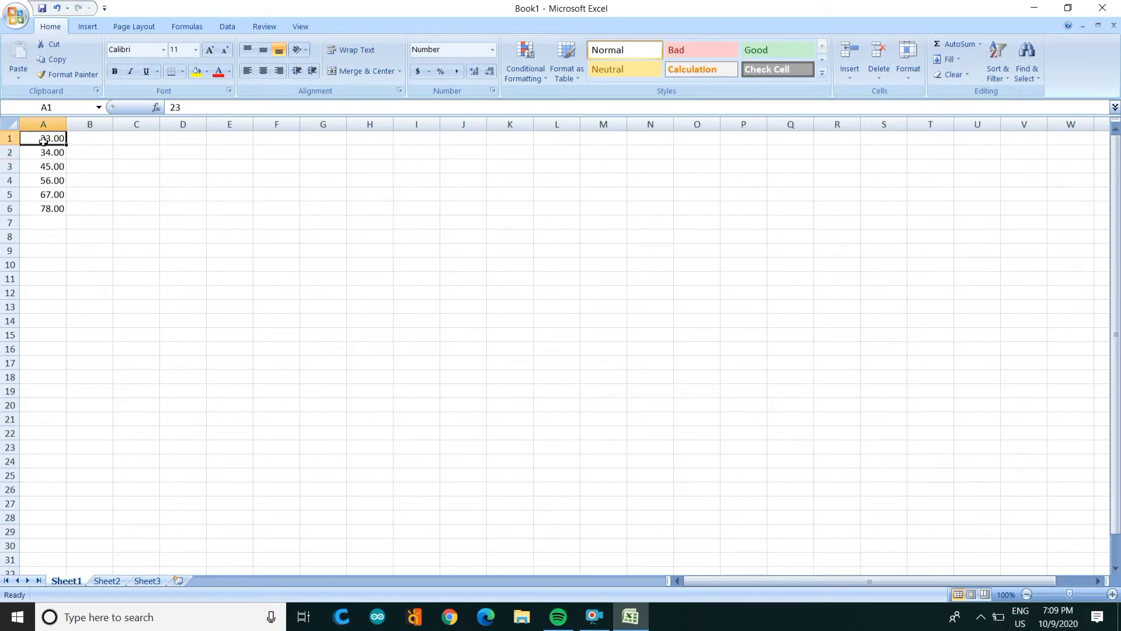
{"action": "right_click", "coordinate": [44, 142]}
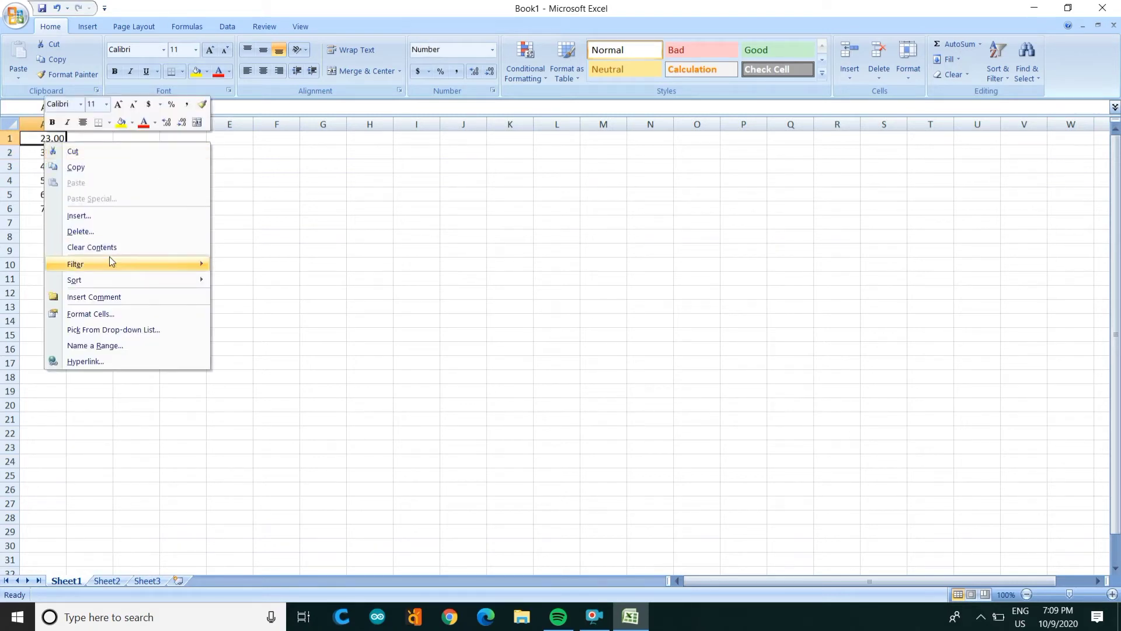
{"action": "mouse_move", "coordinate": [105, 264]}
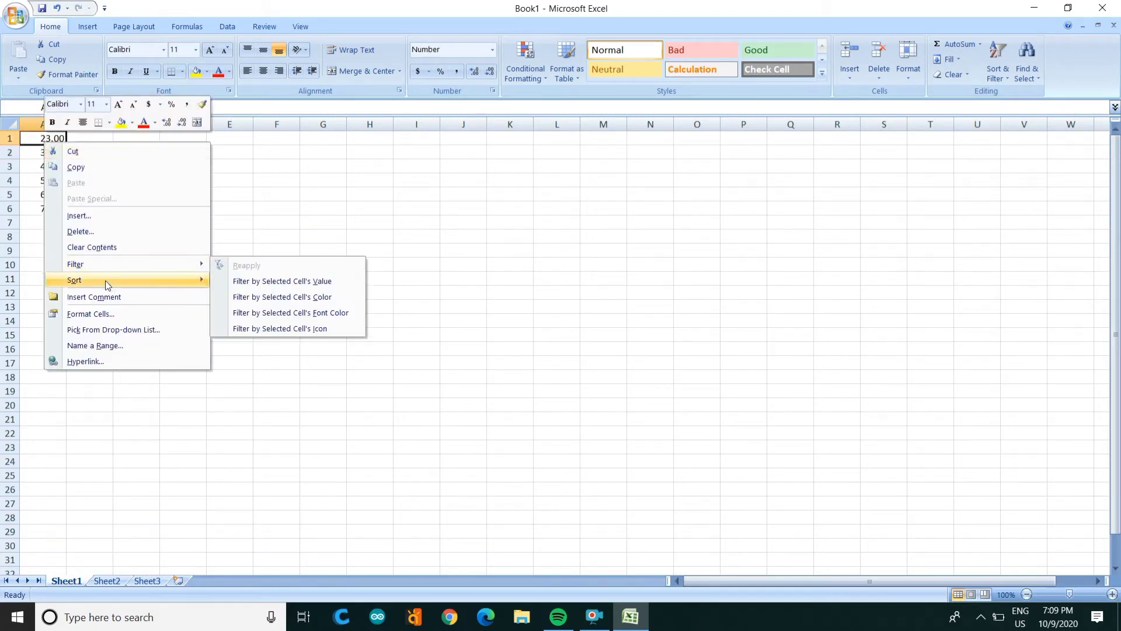
{"action": "left_click", "coordinate": [107, 313]}
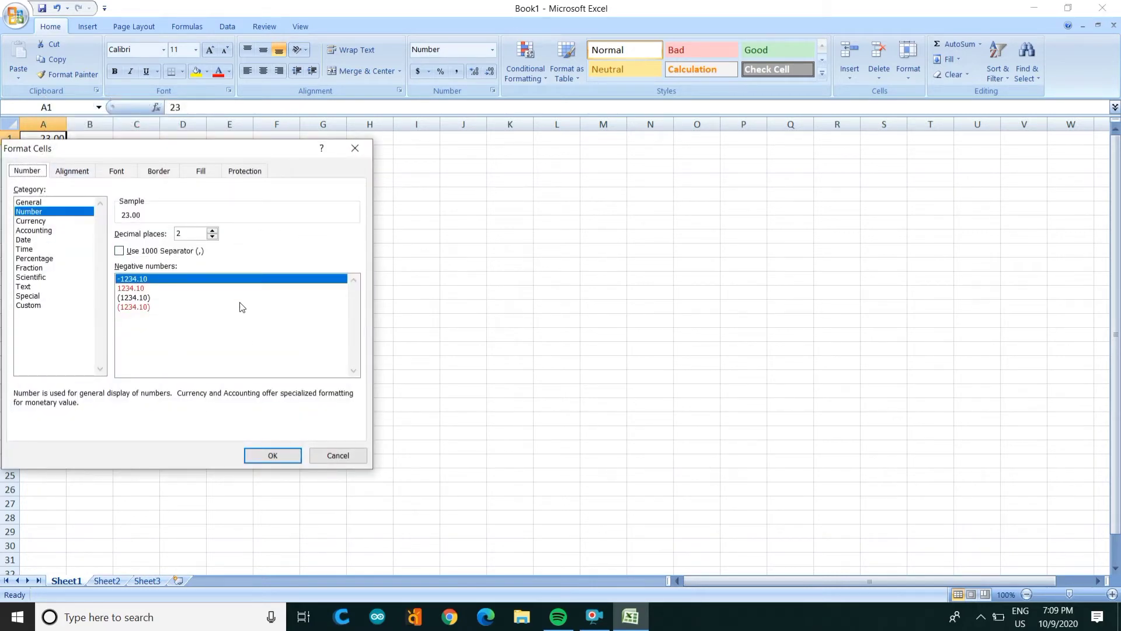
{"action": "left_click", "coordinate": [348, 460]}
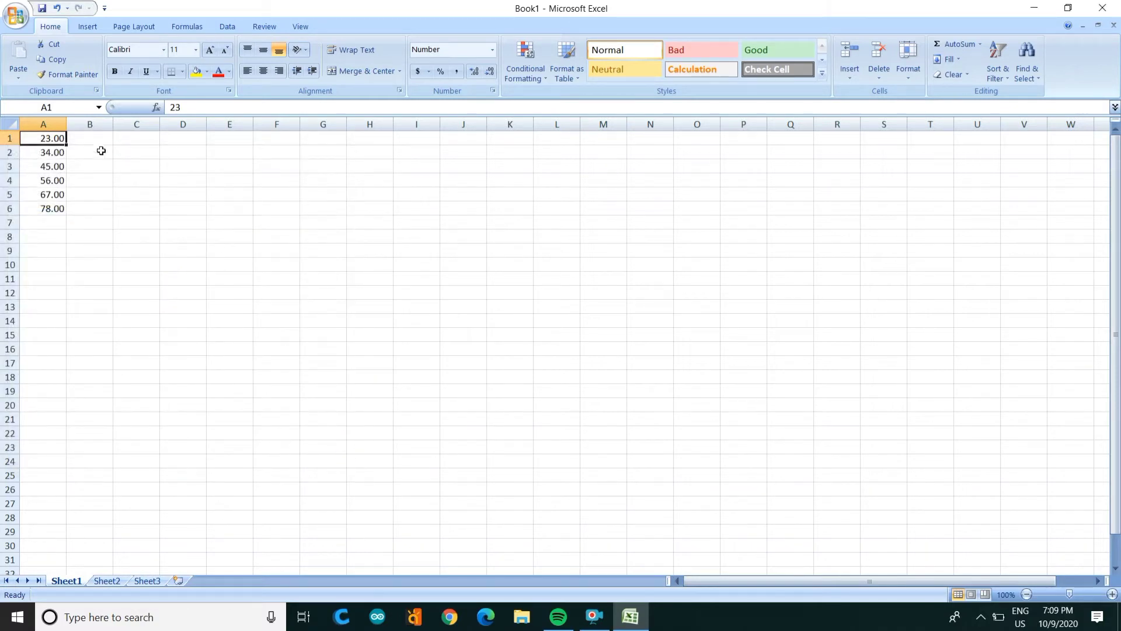
{"action": "left_click", "coordinate": [95, 141]}
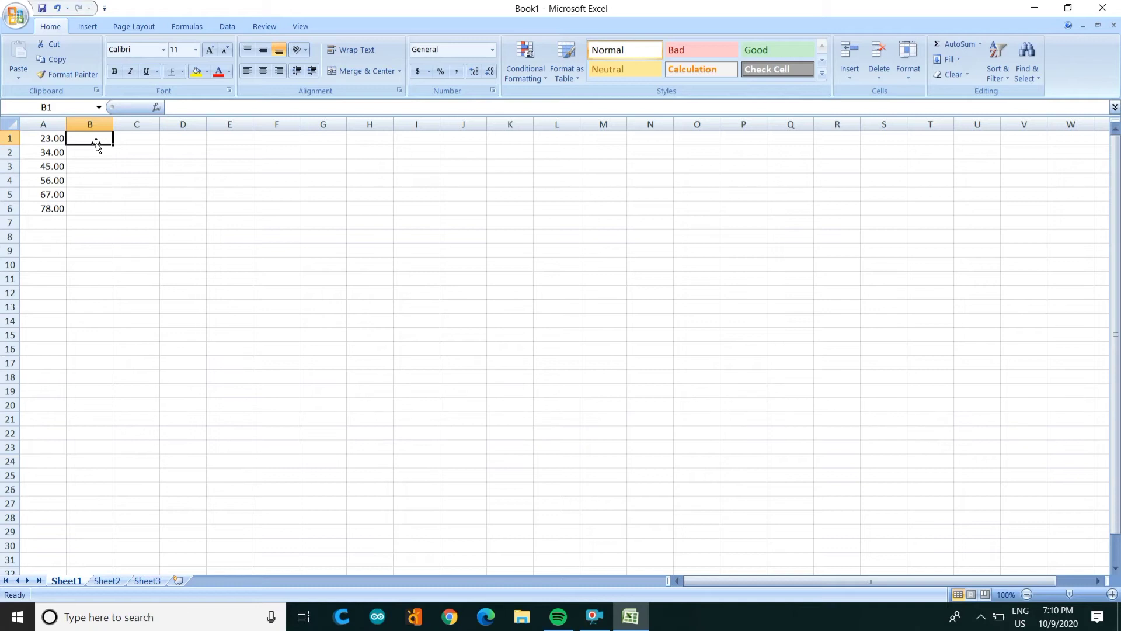
Step: Enter the heading 'mobile no.' and three mobile numbers in B2:B4
{"action": "type", "text": "mo"}
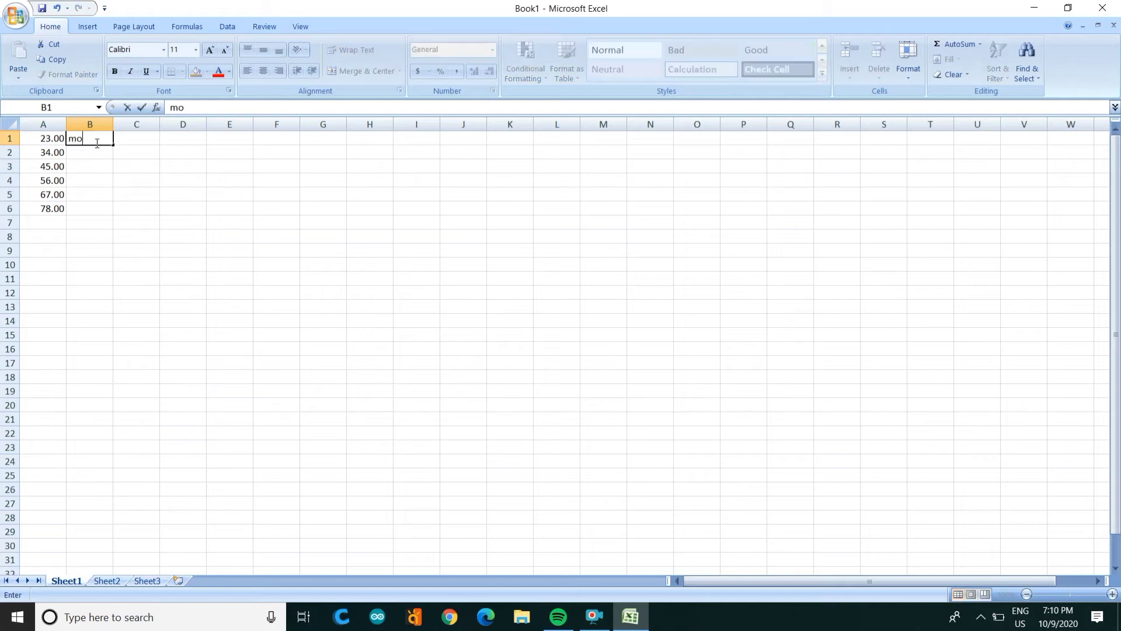
{"action": "type", "text": "bile no."}
{"action": "key", "text": "Return"}
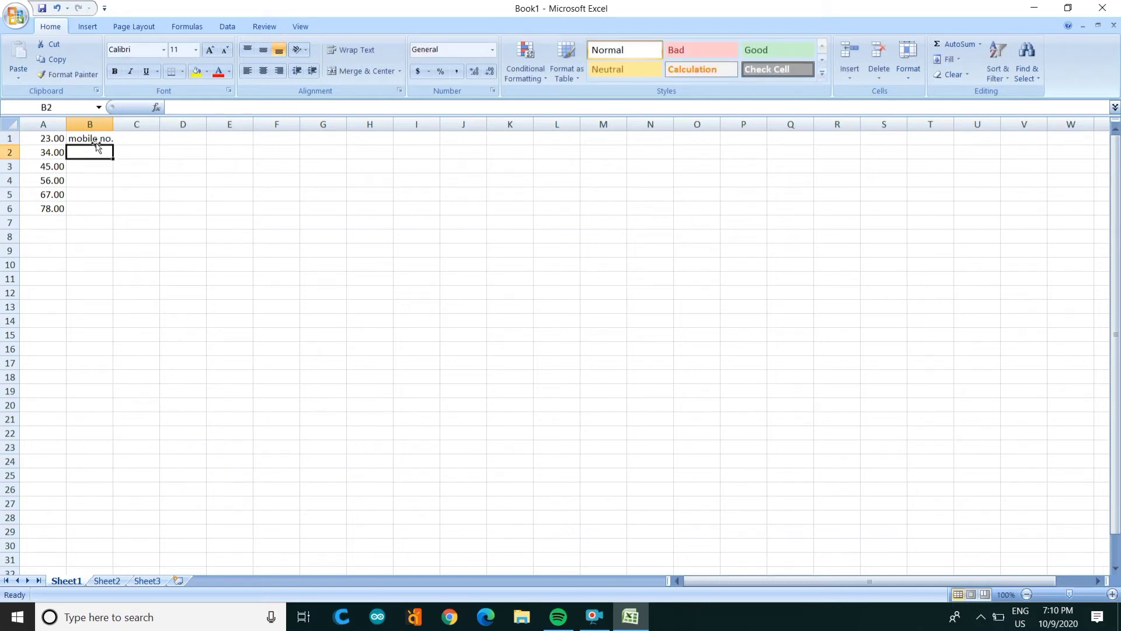
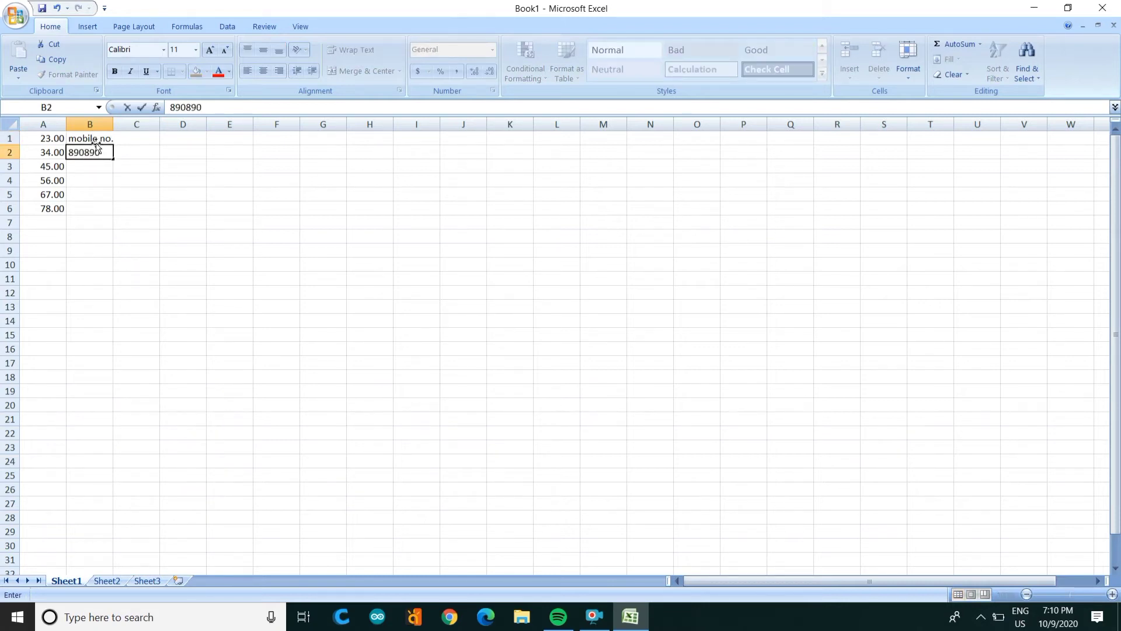
{"action": "key", "text": "Return"}
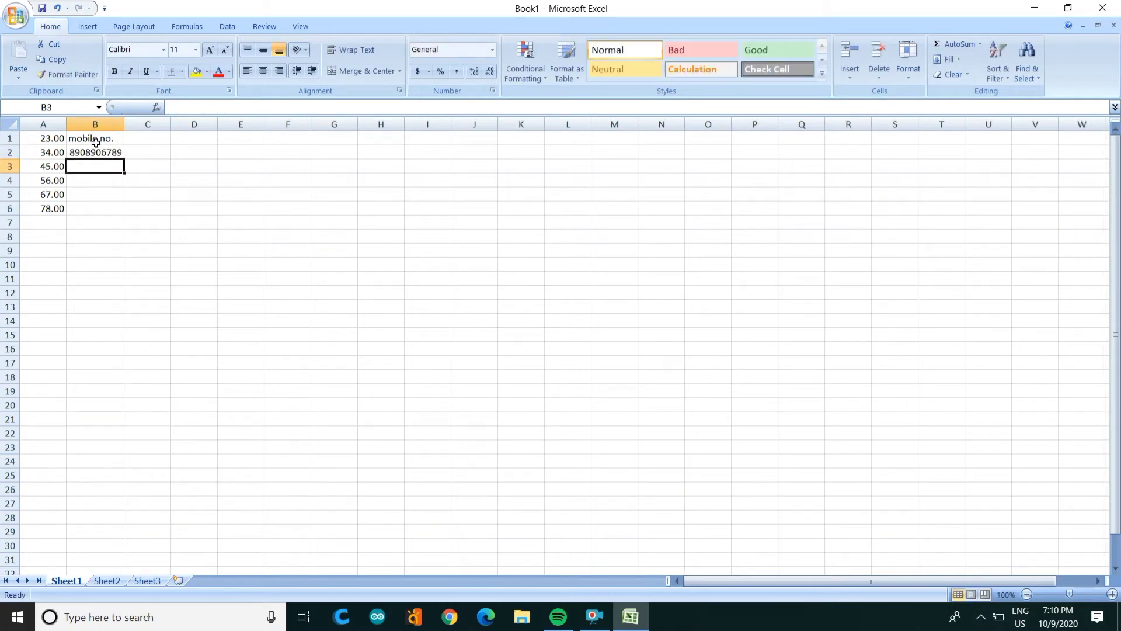
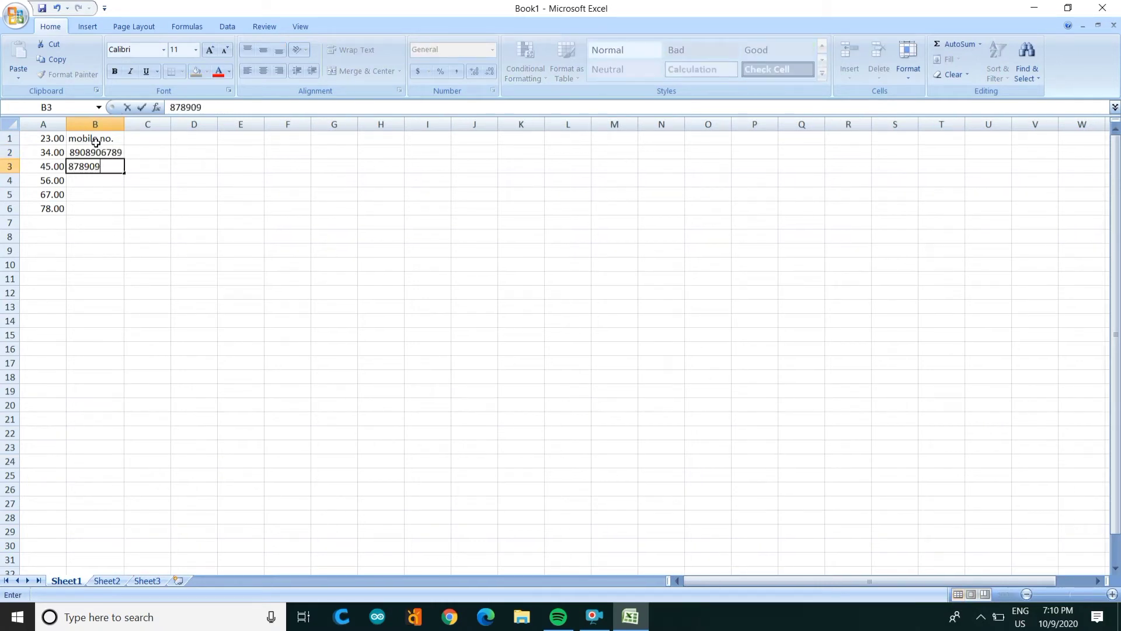
{"action": "key", "text": "Return"}
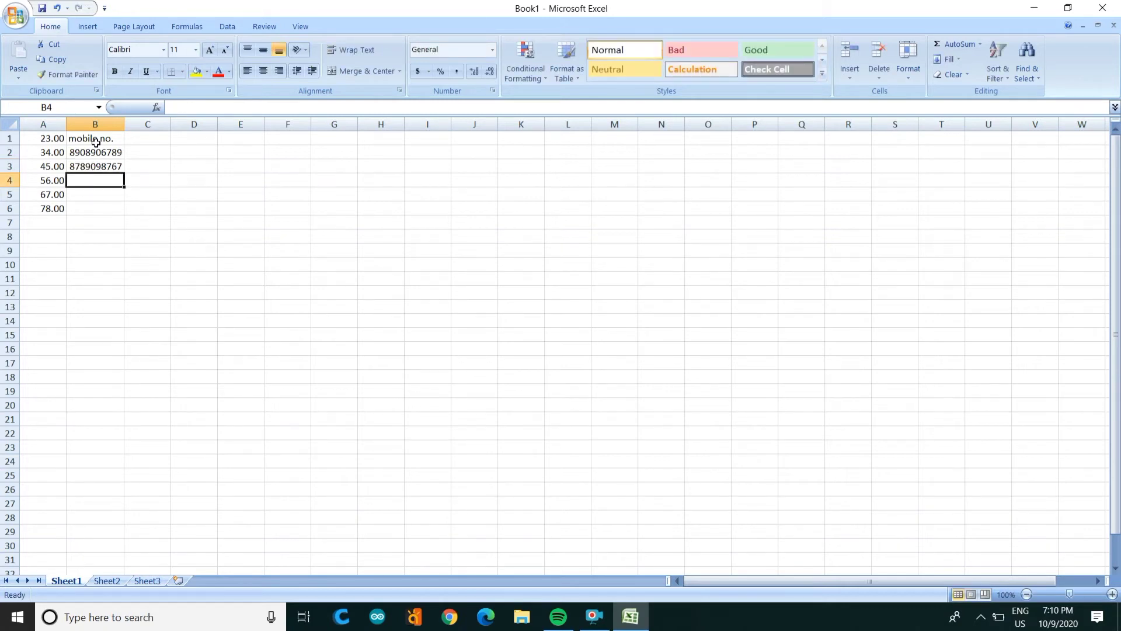
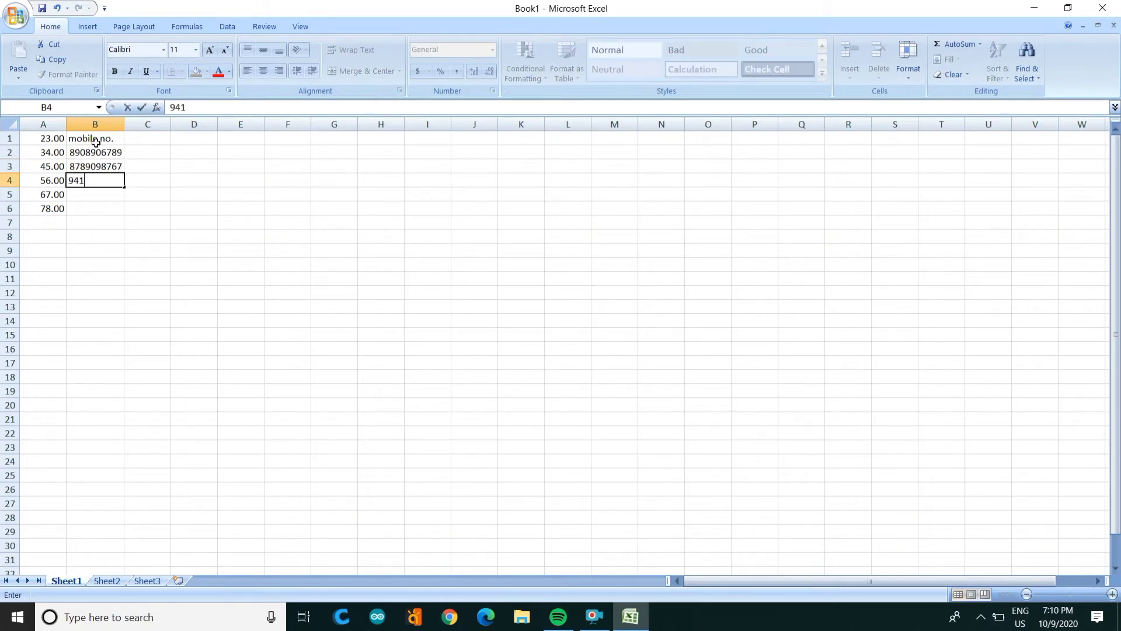
{"action": "key", "text": "Return"}
Step: Copy the numbers in B3:B4 into B5:B6, then select B2:B6
{"action": "key", "text": "Up"}
{"action": "key", "text": "Up"}
{"action": "key", "text": "Up"}
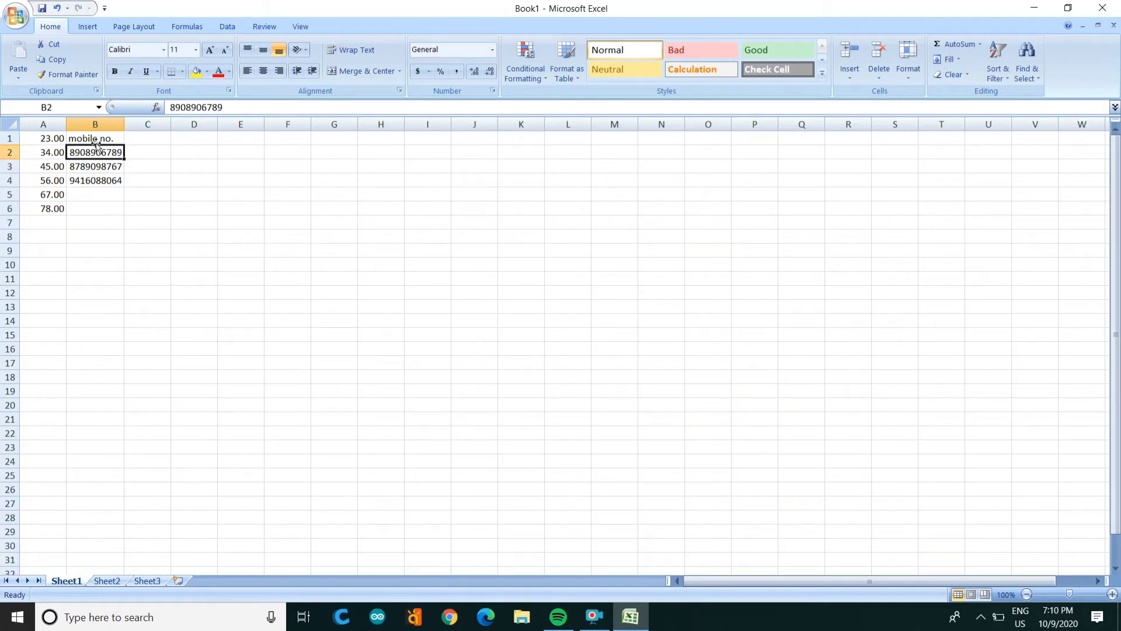
{"action": "key", "text": "Down"}
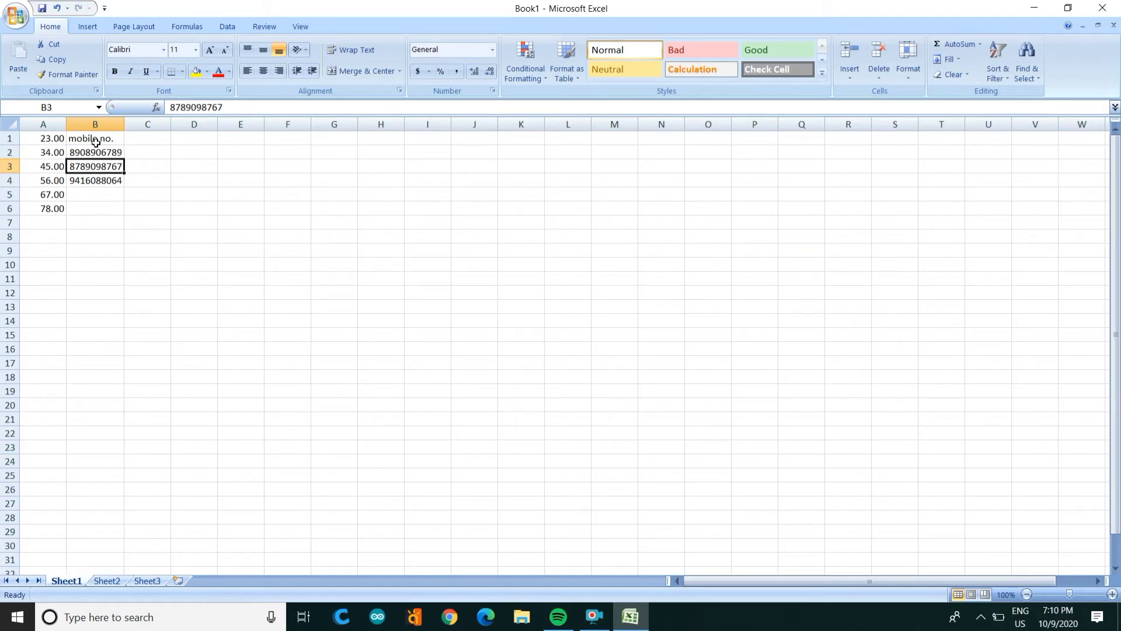
{"action": "key", "text": "shift+Down"}
{"action": "key", "text": "ctrl+c"}
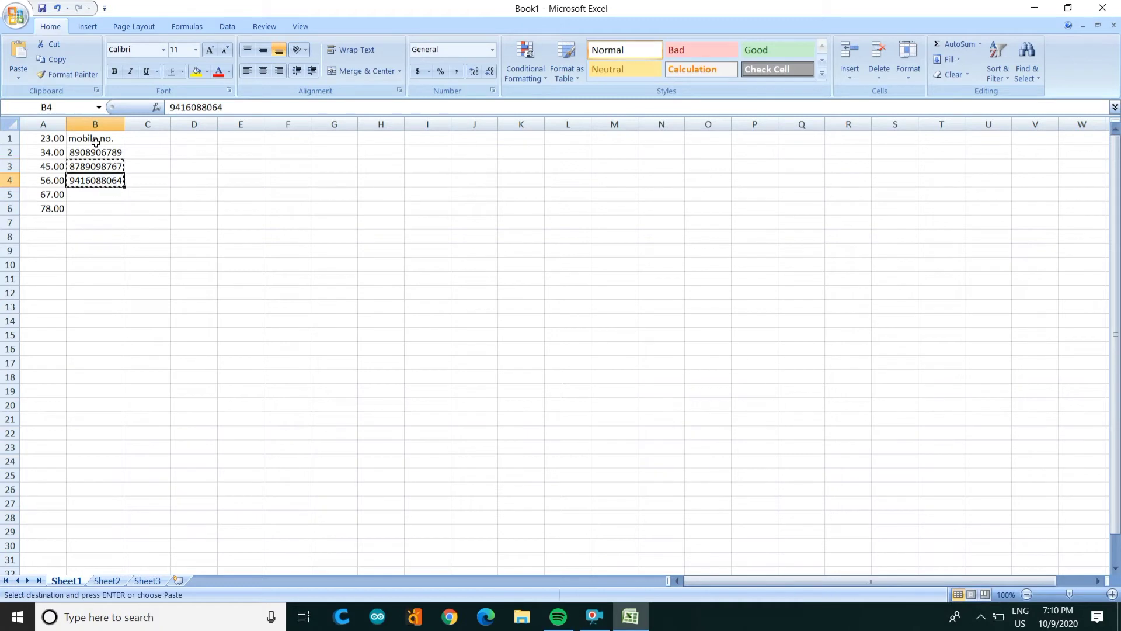
{"action": "key", "text": "Down"}
{"action": "key", "text": "Down"}
{"action": "key", "text": "ctrl+v"}
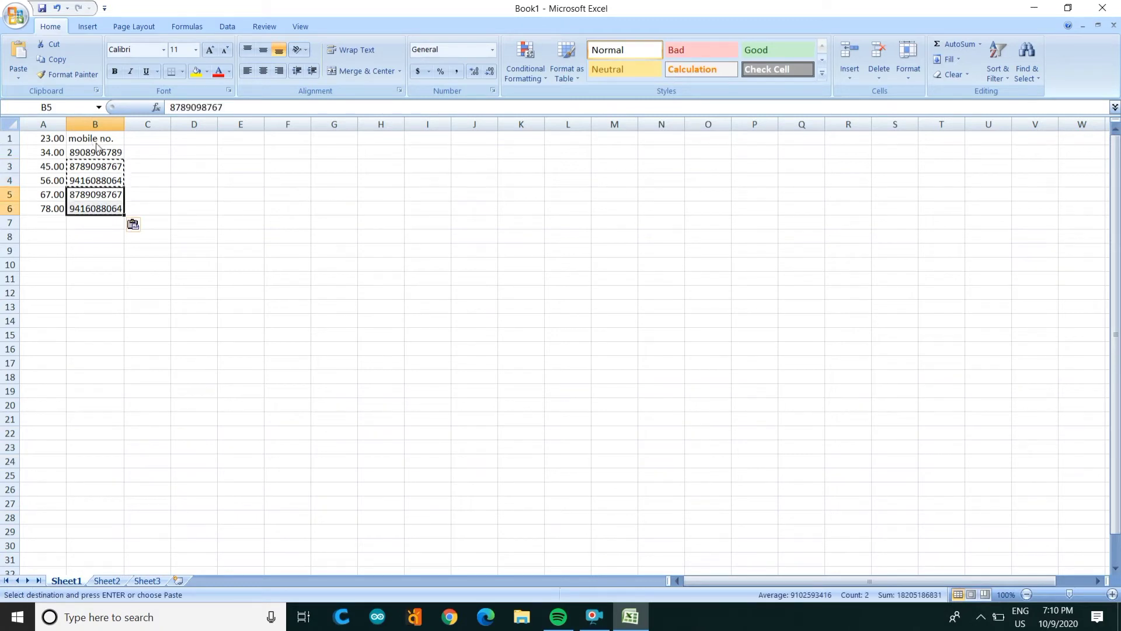
{"action": "key", "text": "Escape"}
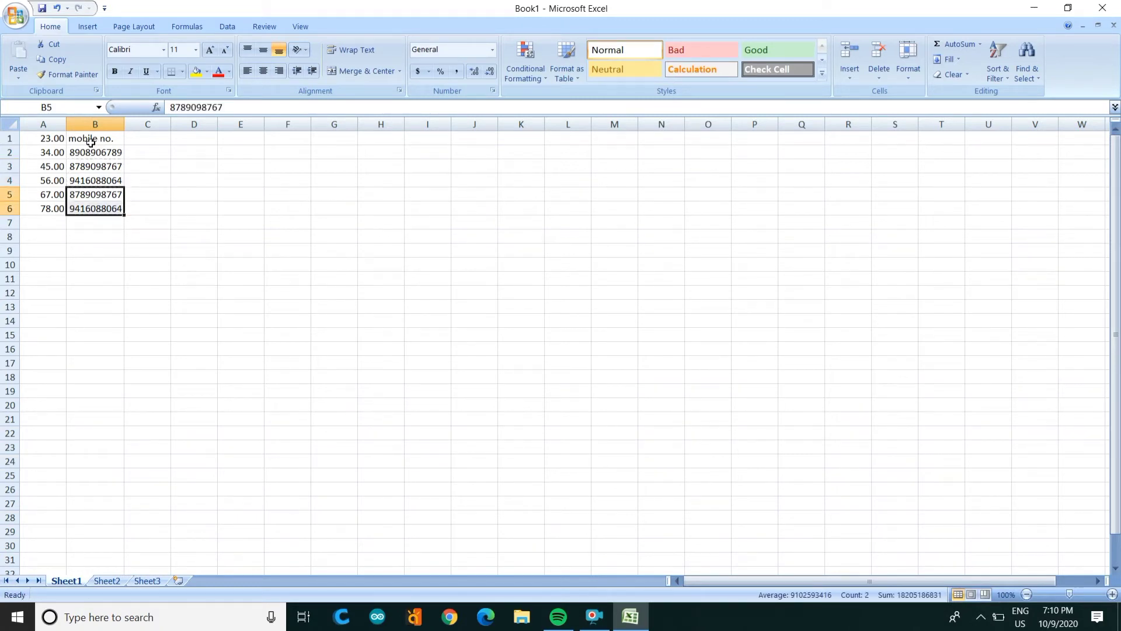
{"action": "left_click", "coordinate": [97, 152]}
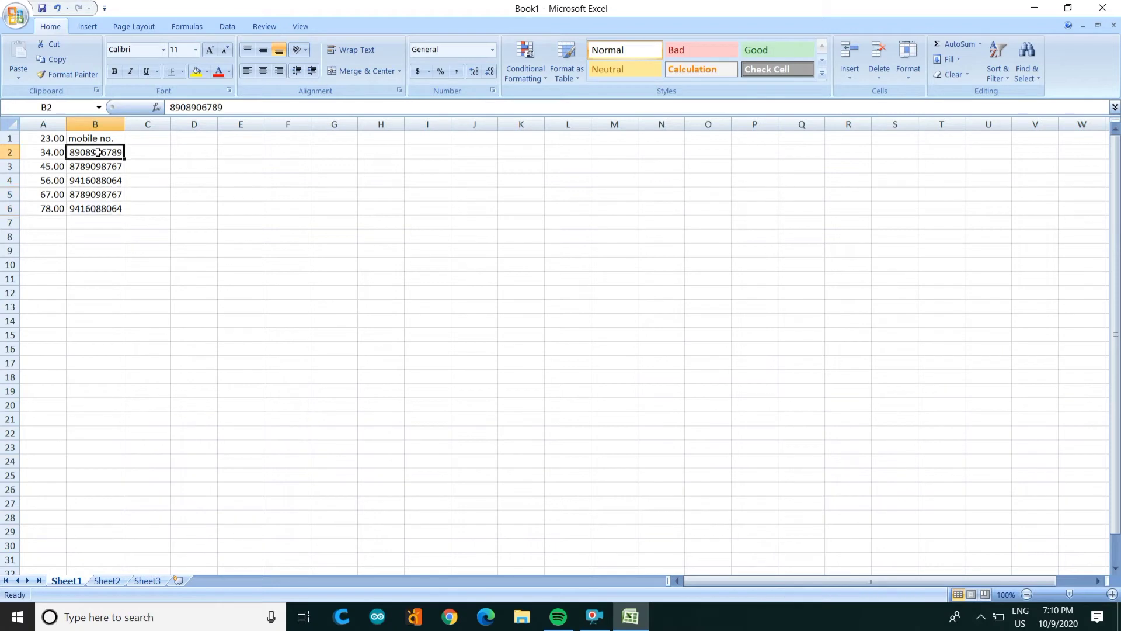
{"action": "key", "text": "shift+Down"}
{"action": "key", "text": "shift+Down"}
{"action": "key", "text": "shift+Down"}
{"action": "key", "text": "shift+Down"}
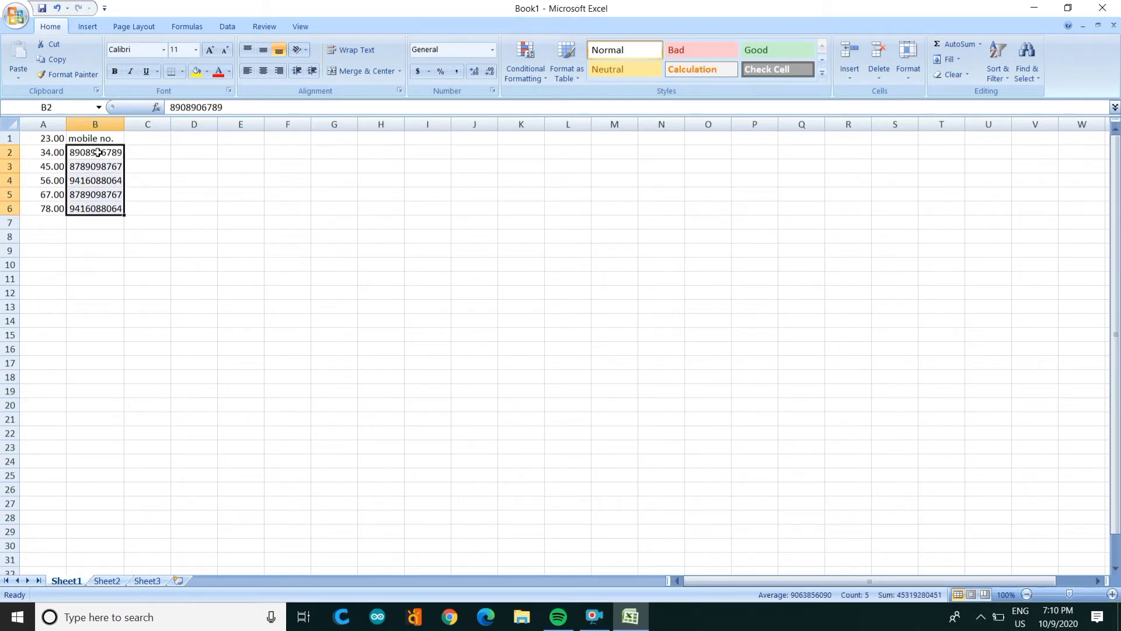
Step: Set B2:B6 to the Text number format through Format Cells
{"action": "right_click", "coordinate": [84, 155]}
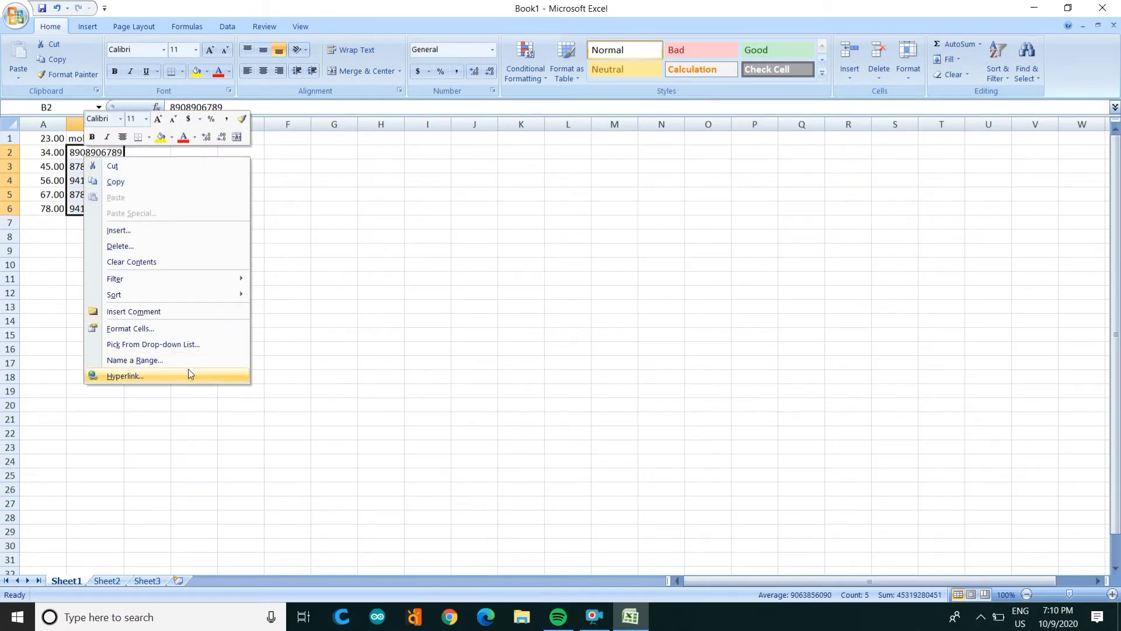
{"action": "left_click", "coordinate": [166, 331]}
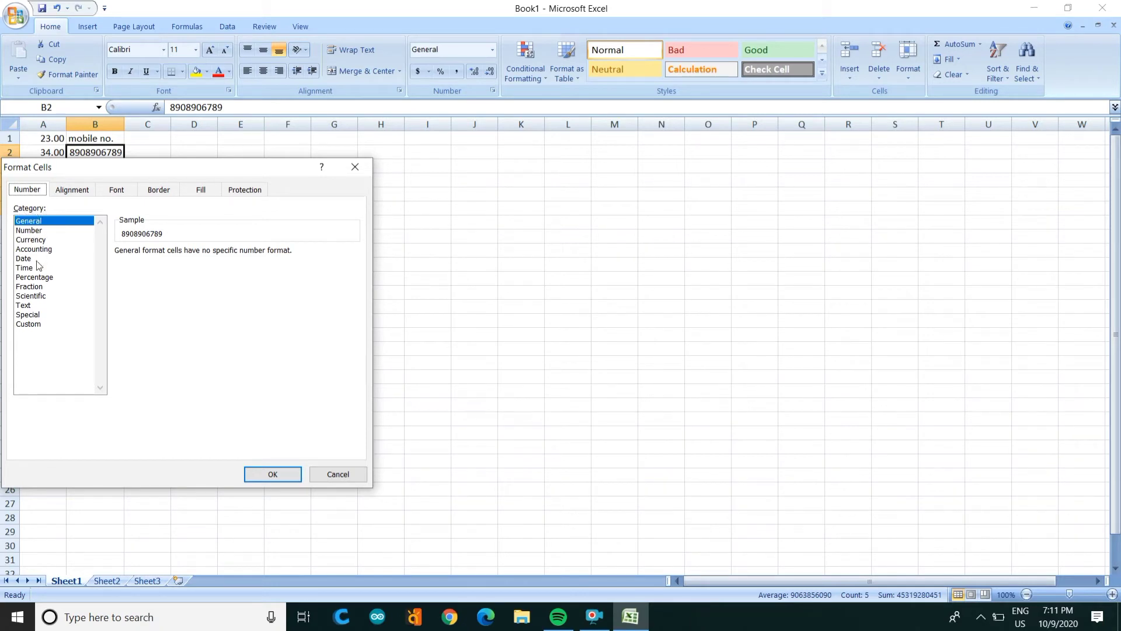
{"action": "left_click", "coordinate": [27, 306]}
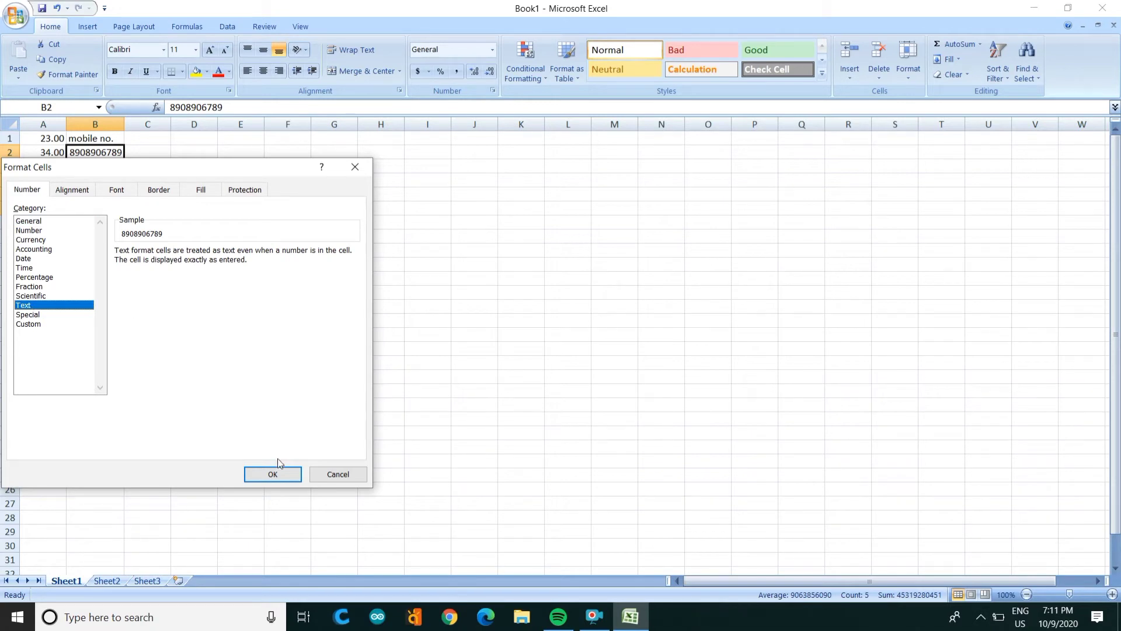
{"action": "left_click", "coordinate": [279, 479]}
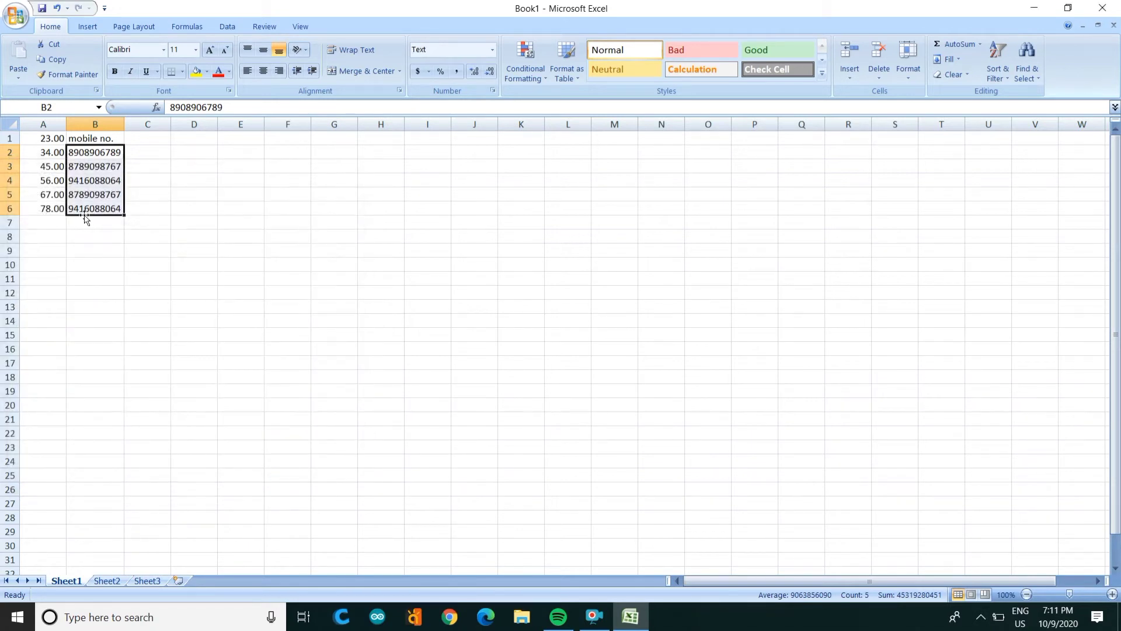
Step: Widen columns B and C to fit their contents
{"action": "left_click_drag", "start_coordinate": [125, 124], "coordinate": [158, 124]}
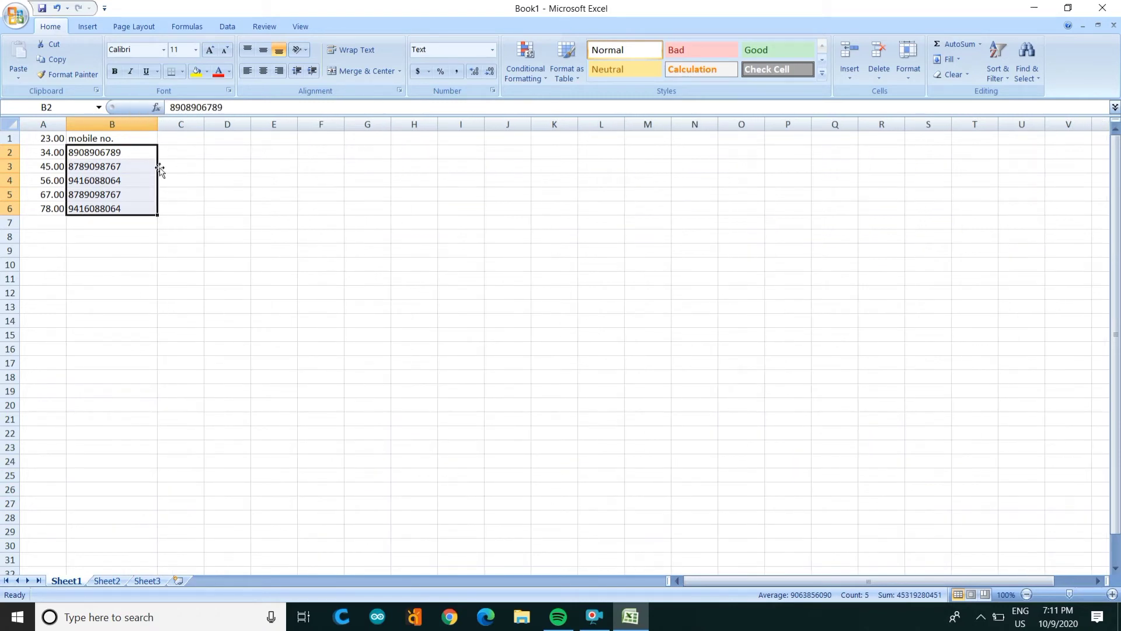
{"action": "left_click", "coordinate": [202, 169]}
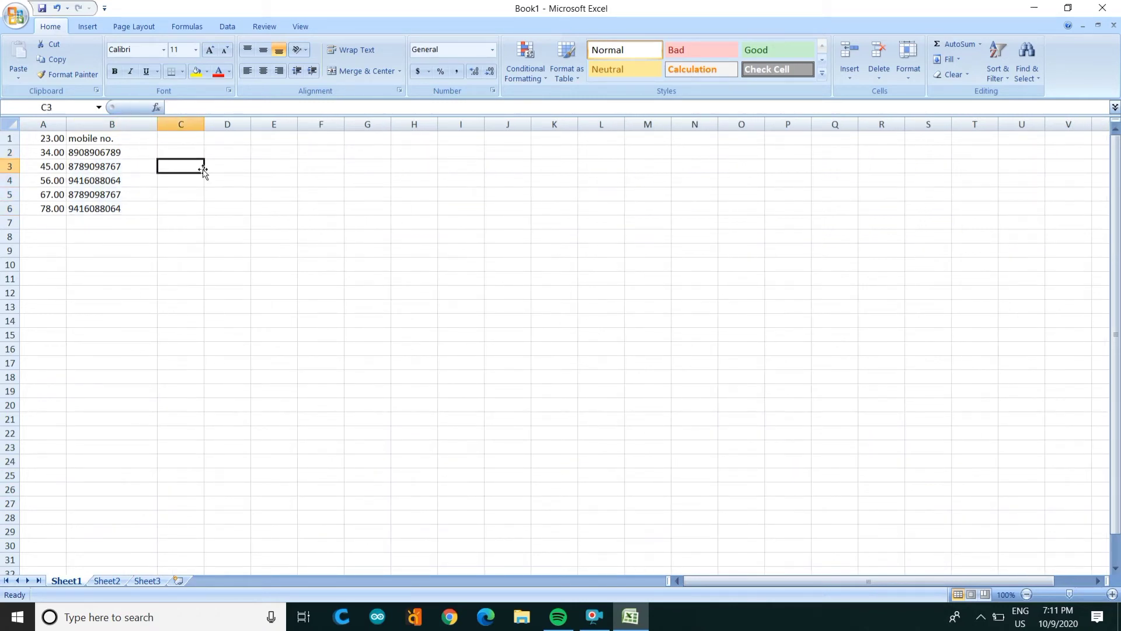
{"action": "left_click", "coordinate": [188, 151]}
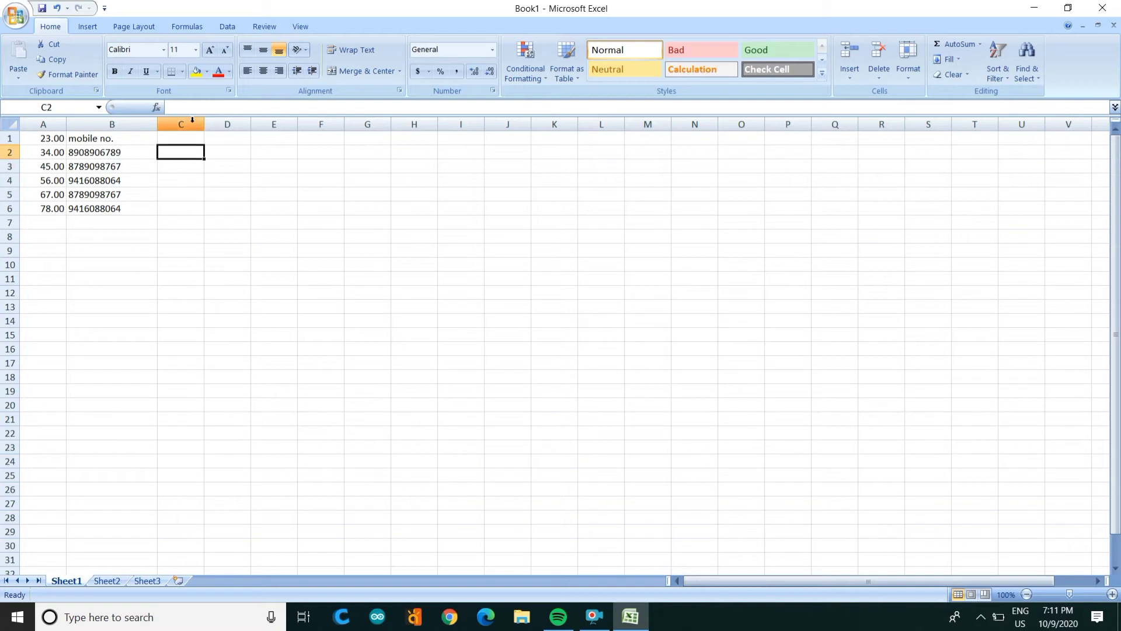
{"action": "left_click_drag", "start_coordinate": [204, 123], "coordinate": [226, 122]}
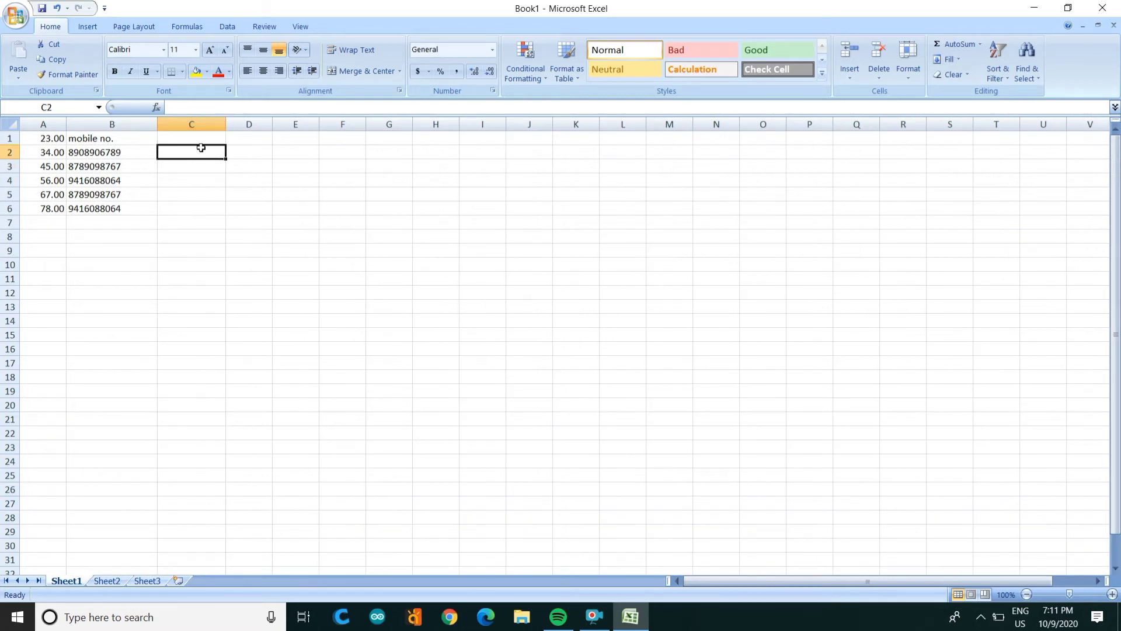
Step: Type fhg, gfhf, fgf, f, fgf and fggf down C2:C7
{"action": "type", "text": "fhg"}
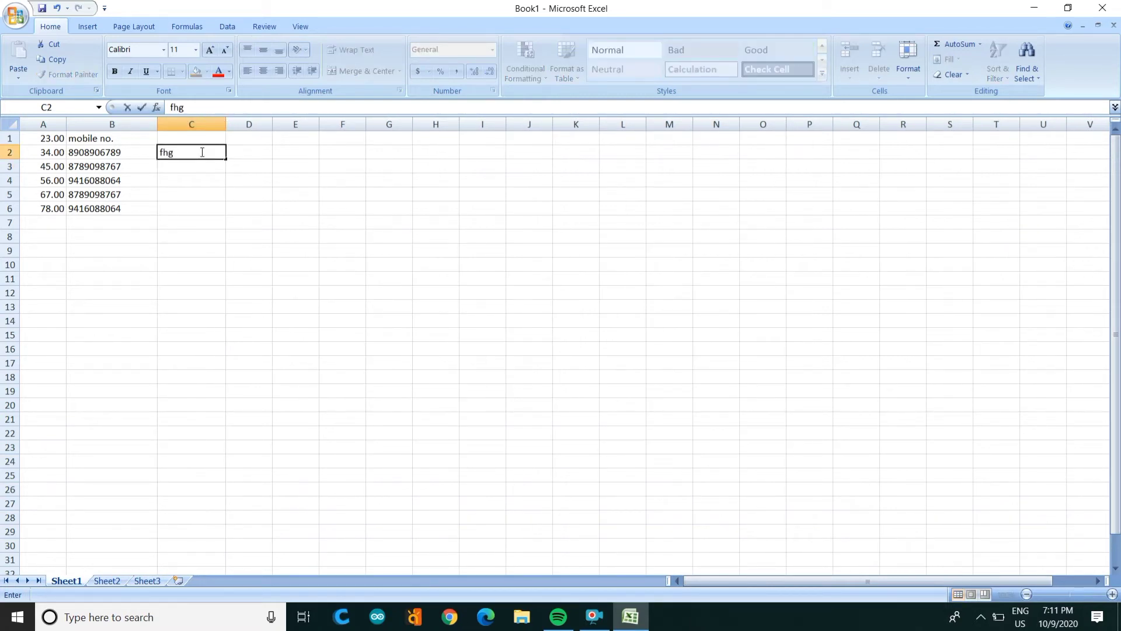
{"action": "key", "text": "Return"}
{"action": "type", "text": "gfhf"}
{"action": "key", "text": "Return"}
{"action": "type", "text": "fgf"}
{"action": "key", "text": "Return"}
{"action": "type", "text": "f"}
{"action": "key", "text": "Return"}
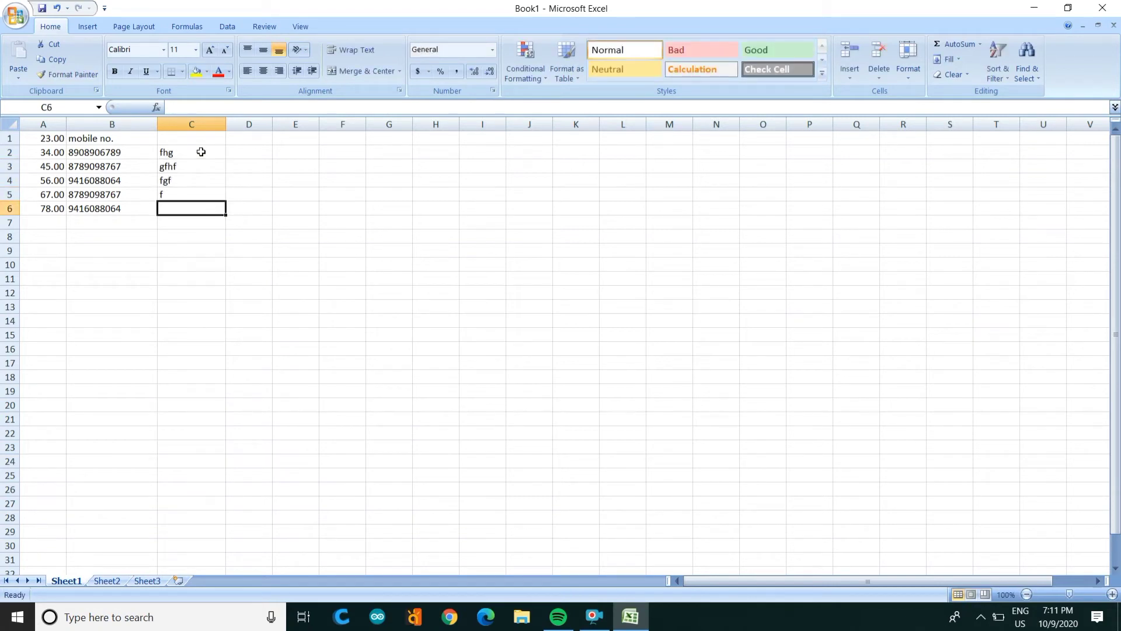
{"action": "type", "text": "fgf"}
{"action": "key", "text": "Return"}
{"action": "type", "text": "fggf"}
{"action": "key", "text": "Return"}
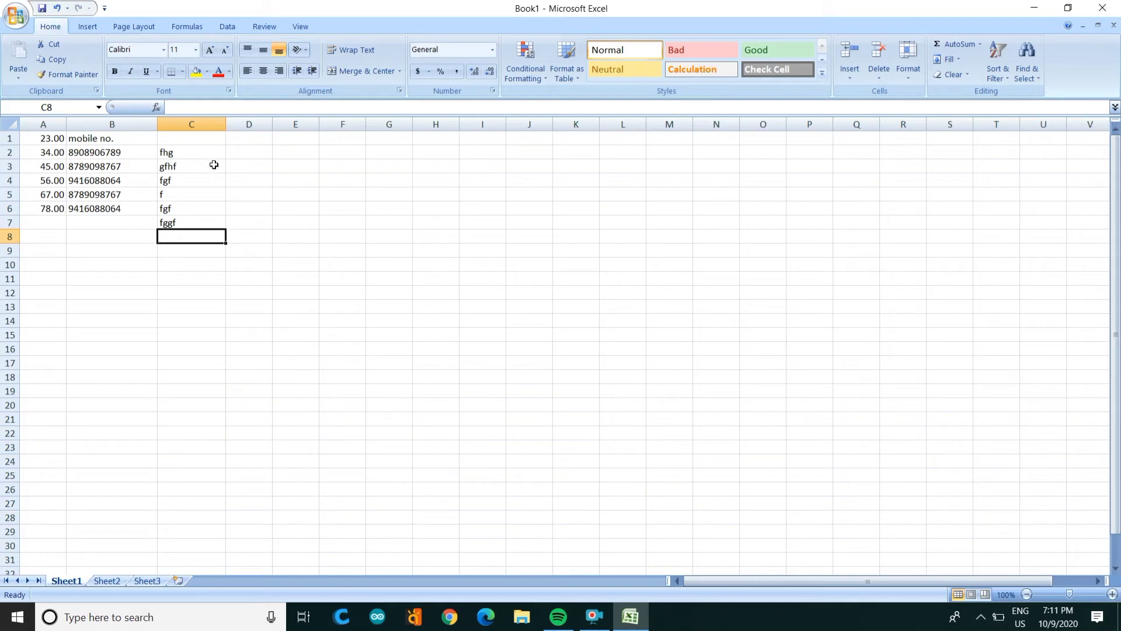
Step: Enter 34, 45 and 56 into D2:D4
{"action": "left_click", "coordinate": [251, 155]}
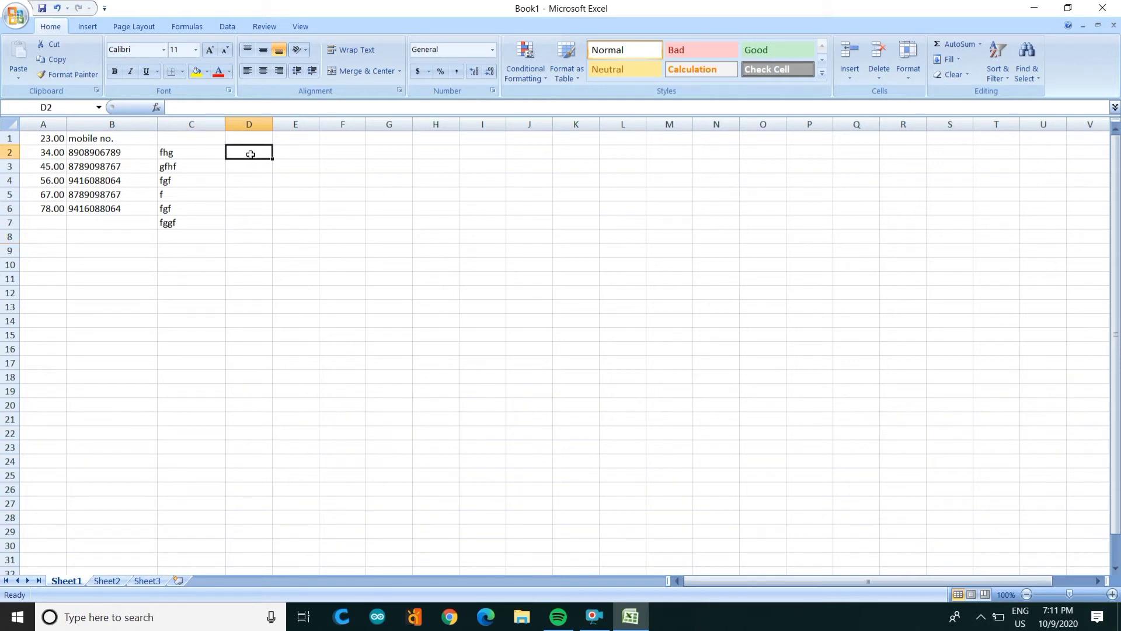
{"action": "type", "text": "34"}
{"action": "key", "text": "Return"}
{"action": "type", "text": "45"}
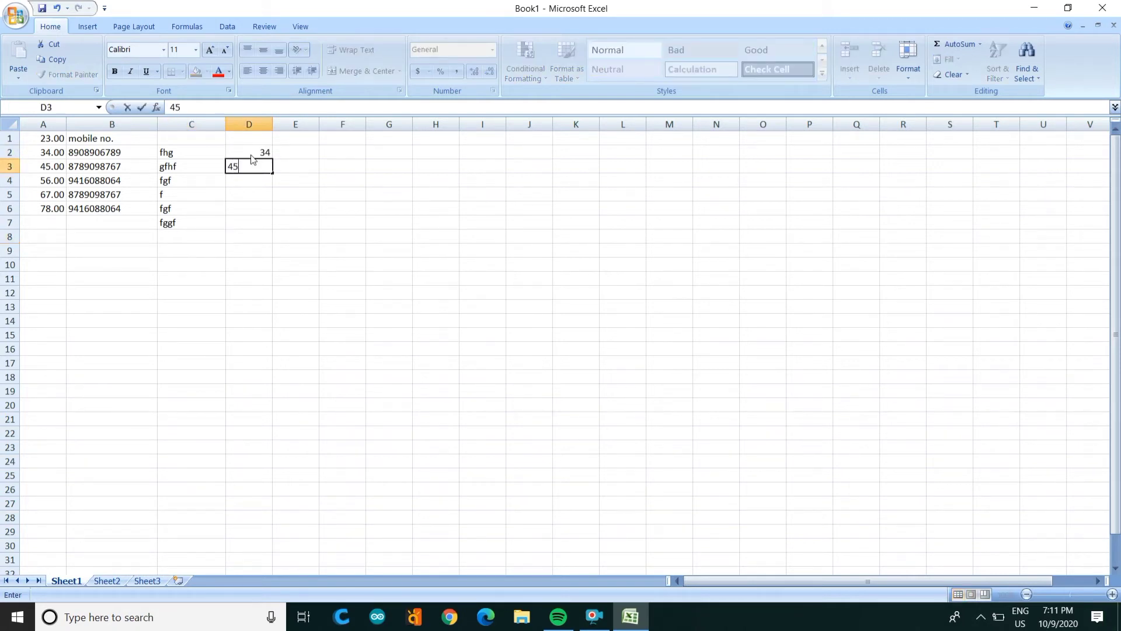
{"action": "key", "text": "Return"}
{"action": "type", "text": "56"}
{"action": "key", "text": "Return"}
Step: Enter 56, 67 and 67 into D5:D7
{"action": "type", "text": "56"}
{"action": "key", "text": "Return"}
{"action": "type", "text": "67"}
{"action": "key", "text": "Return"}
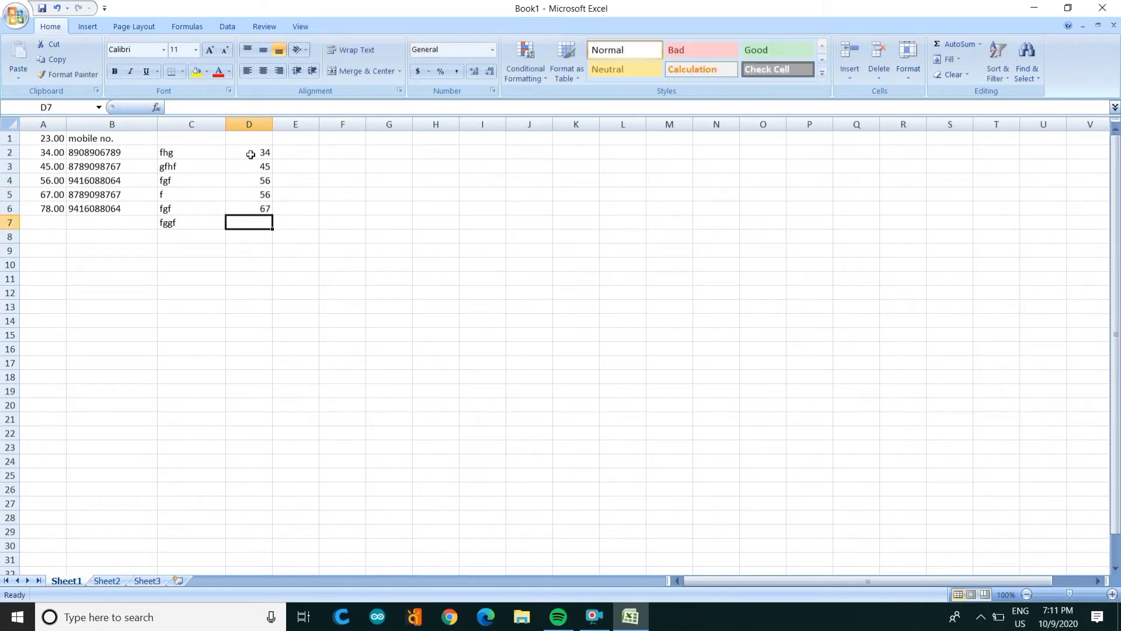
{"action": "type", "text": "67"}
{"action": "key", "text": "Return"}
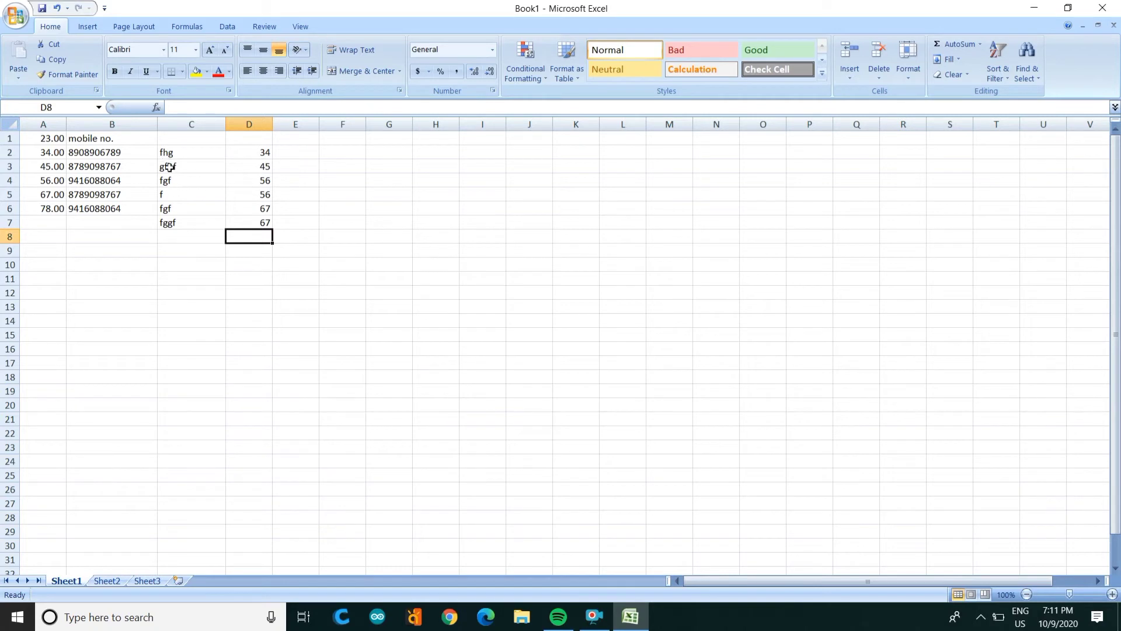
{"action": "left_click", "coordinate": [123, 161]}
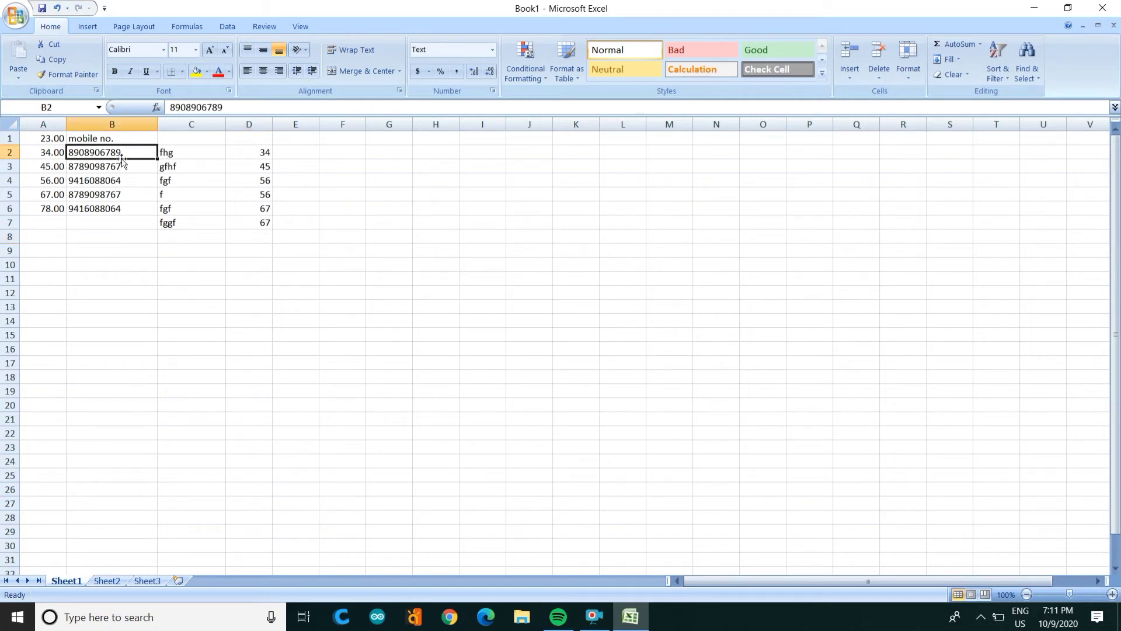
{"action": "key", "text": "shift+Down"}
{"action": "key", "text": "shift+Down"}
{"action": "key", "text": "shift+Down"}
{"action": "key", "text": "shift+Down"}
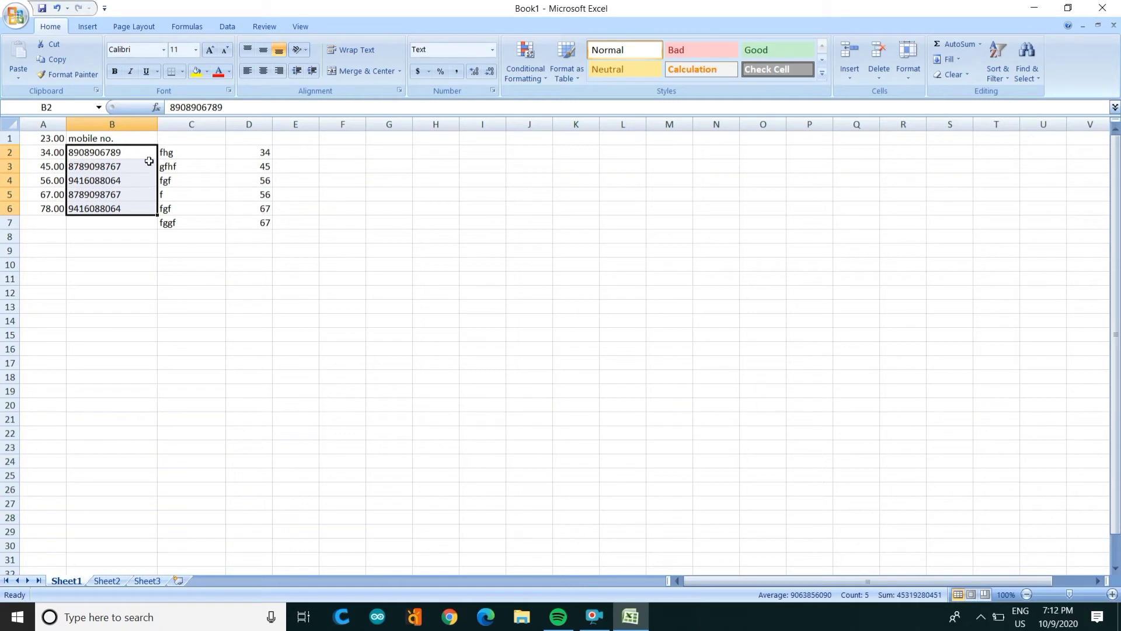
{"action": "left_click", "coordinate": [160, 271]}
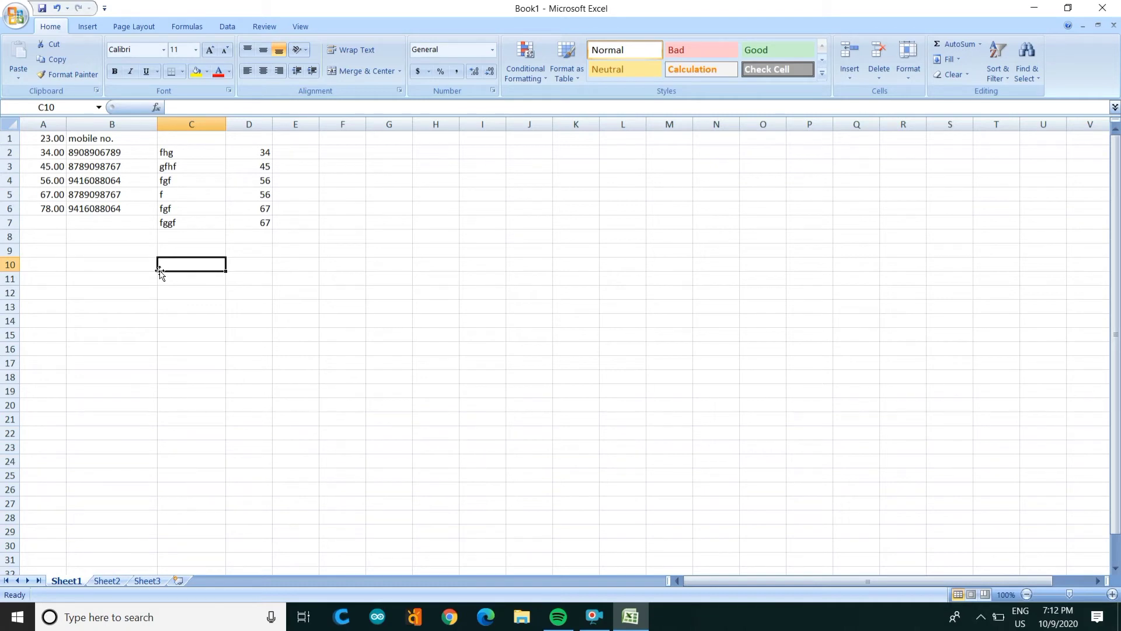
Step: Apply Scientific format with 2 decimals to D2:D7, showing 3.40E+01 to 6.70E+01
{"action": "left_click", "coordinate": [245, 155]}
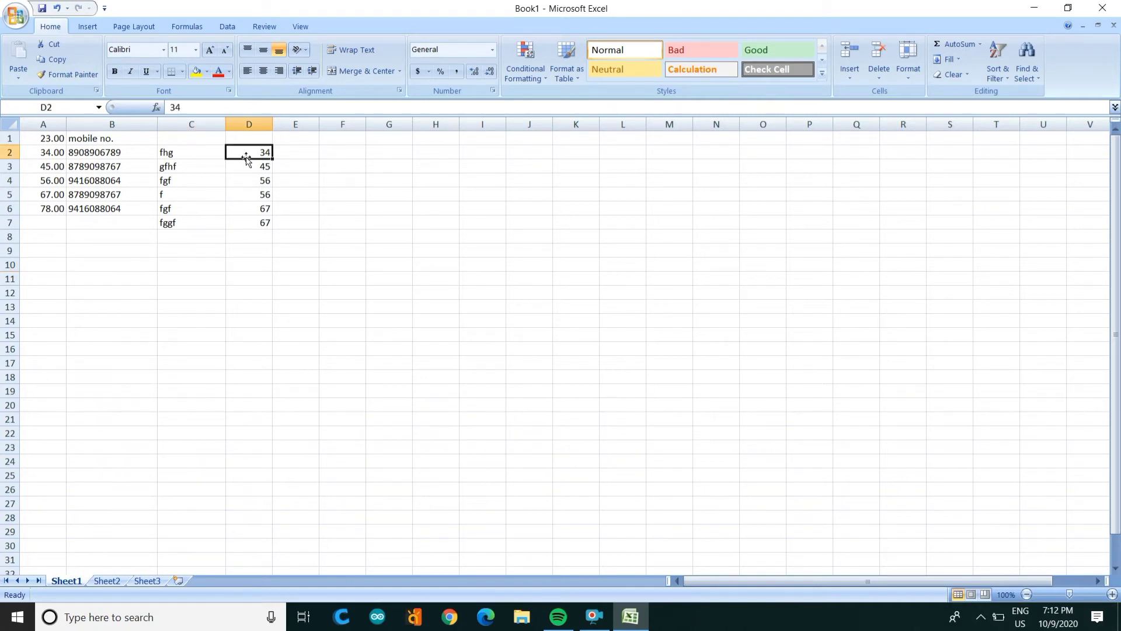
{"action": "key", "text": "shift+Down"}
{"action": "key", "text": "shift+Down"}
{"action": "key", "text": "shift+Down"}
{"action": "key", "text": "shift+Down"}
{"action": "key", "text": "shift+Down"}
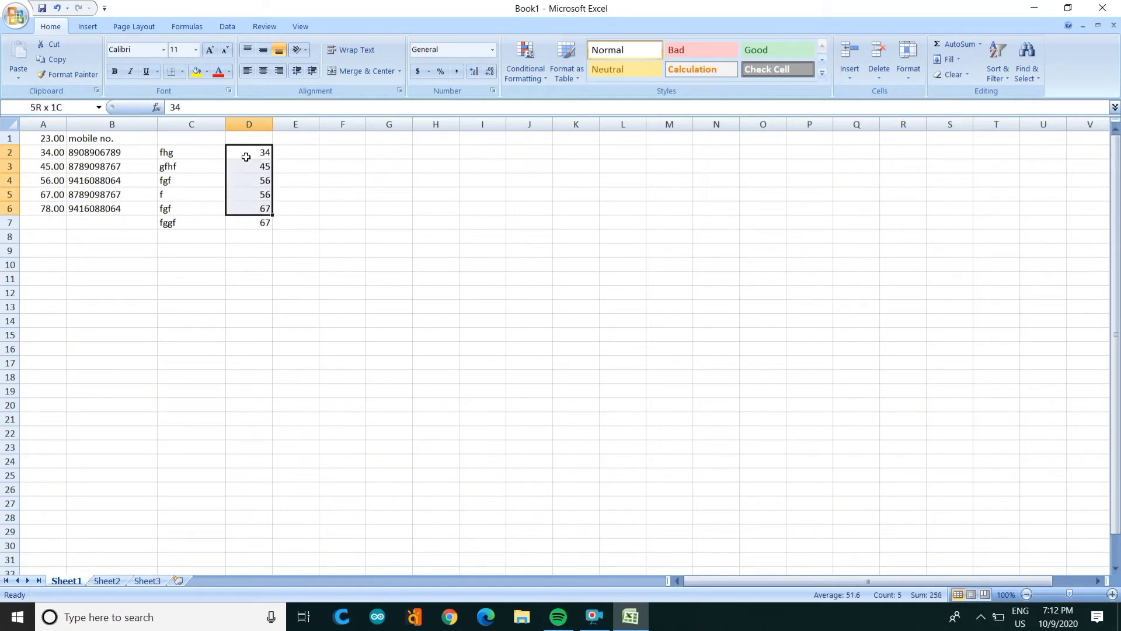
{"action": "left_click", "coordinate": [492, 90]}
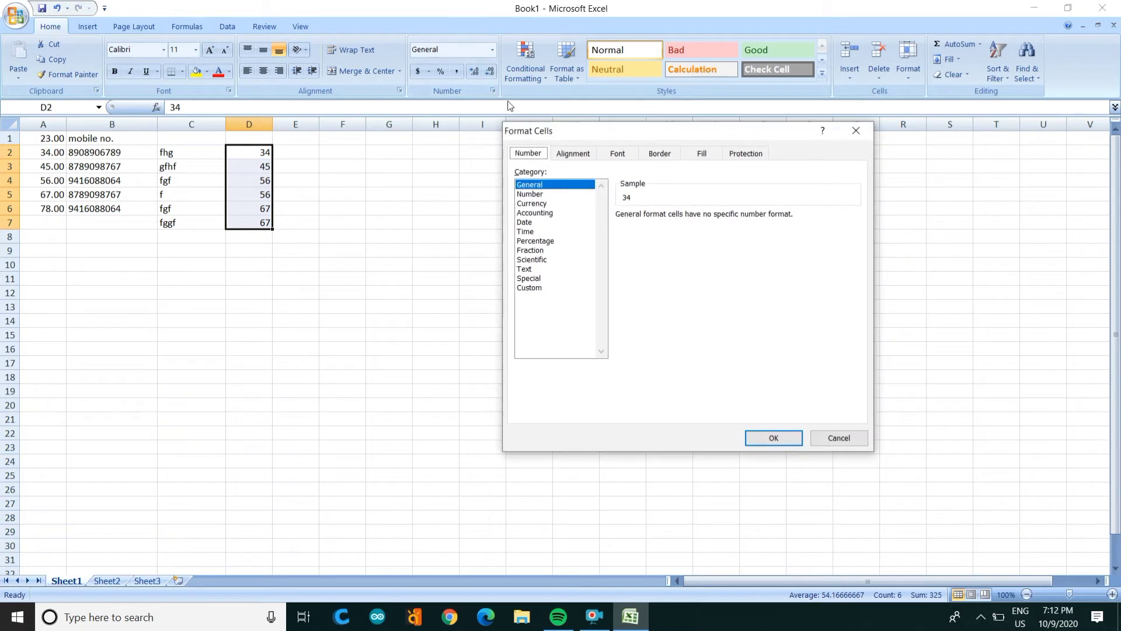
{"action": "left_click", "coordinate": [540, 263]}
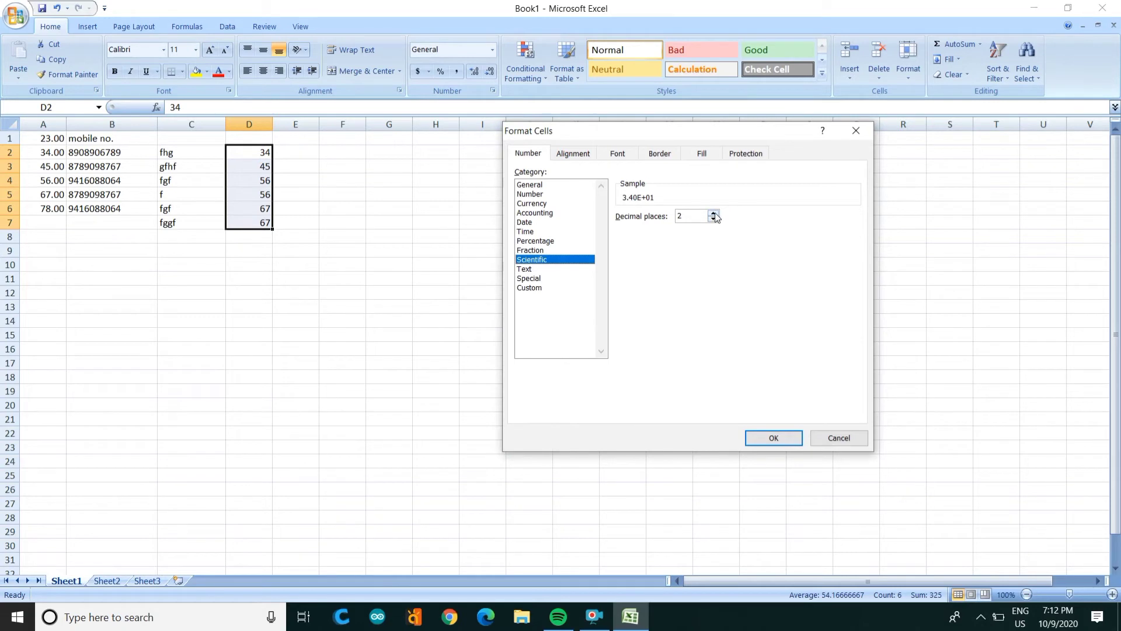
{"action": "left_click", "coordinate": [768, 440]}
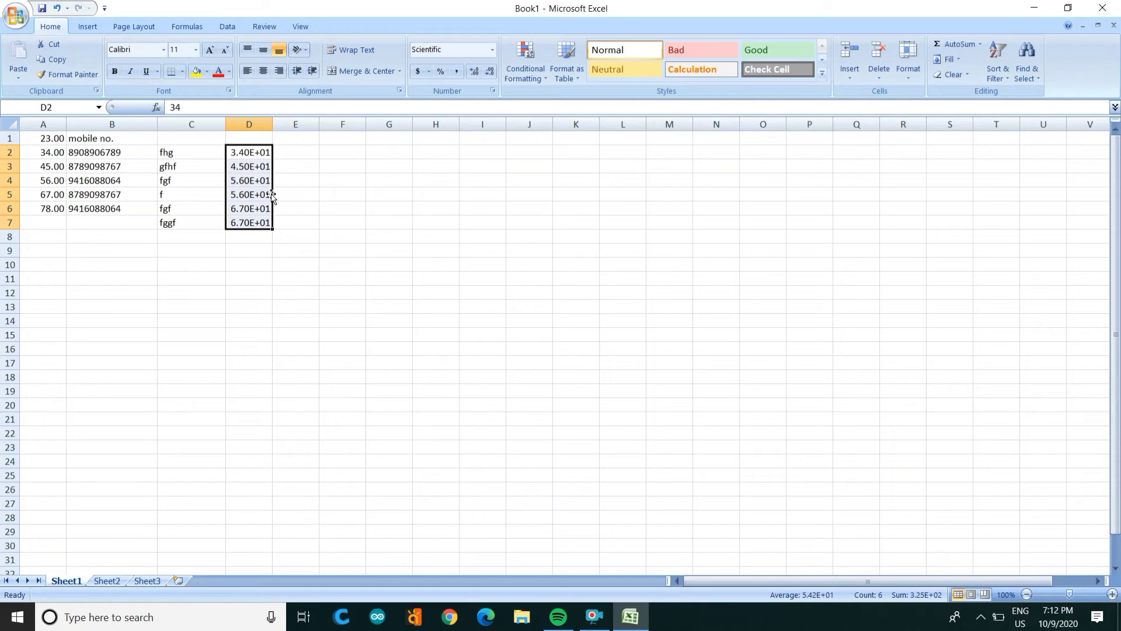
{"action": "key", "text": "Right"}
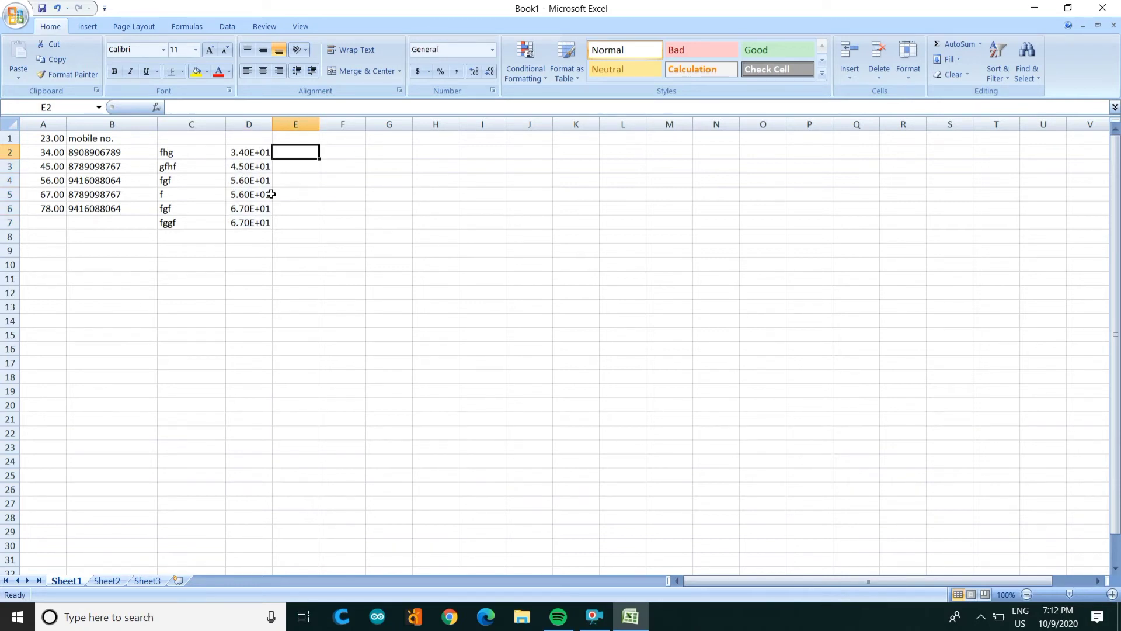
Step: Enter the date 09/10/2020 in cell F2
{"action": "key", "text": "Right"}
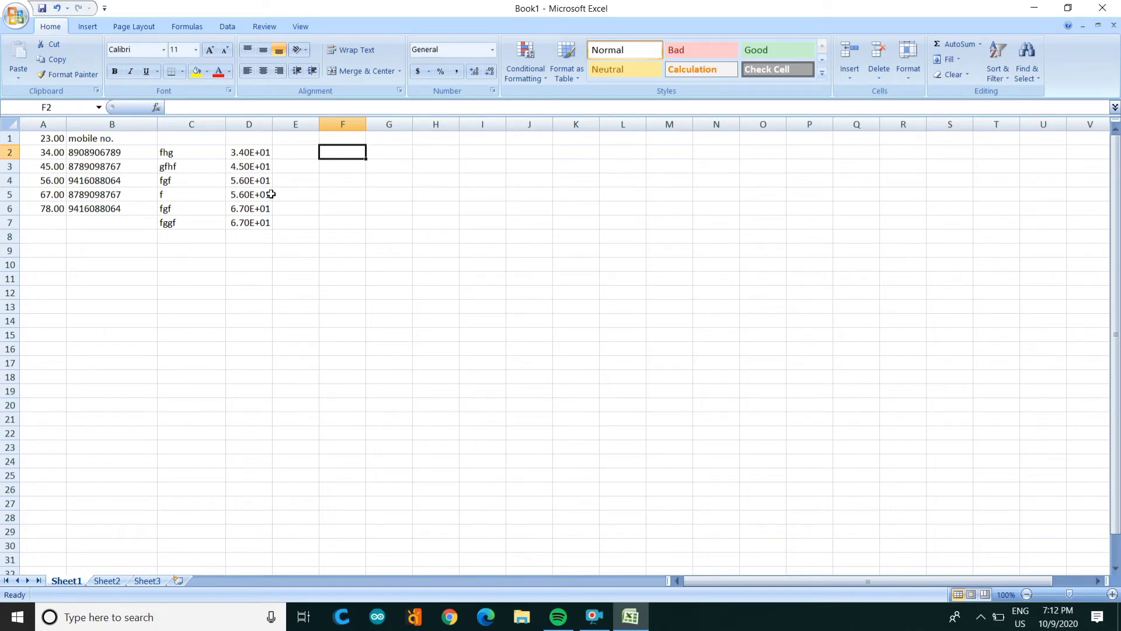
{"action": "type", "text": "09/1"}
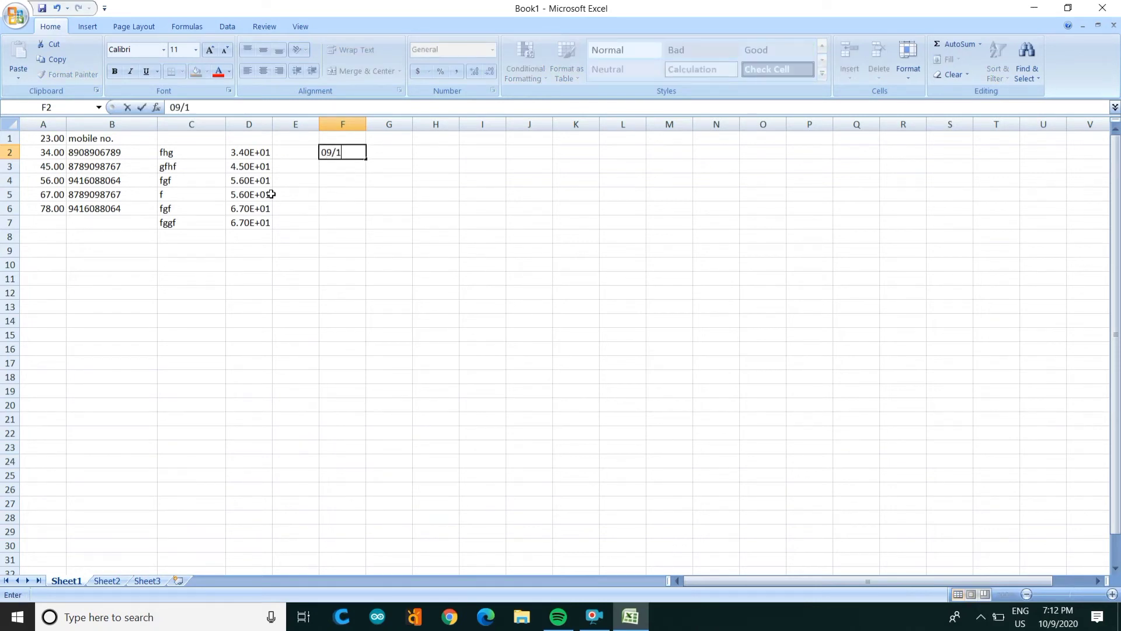
{"action": "type", "text": "0/2020"}
{"action": "key", "text": "Return"}
Step: Format F2 with the 14-Mar-01 date type so it reads 10-Sep-20
{"action": "key", "text": "Up"}
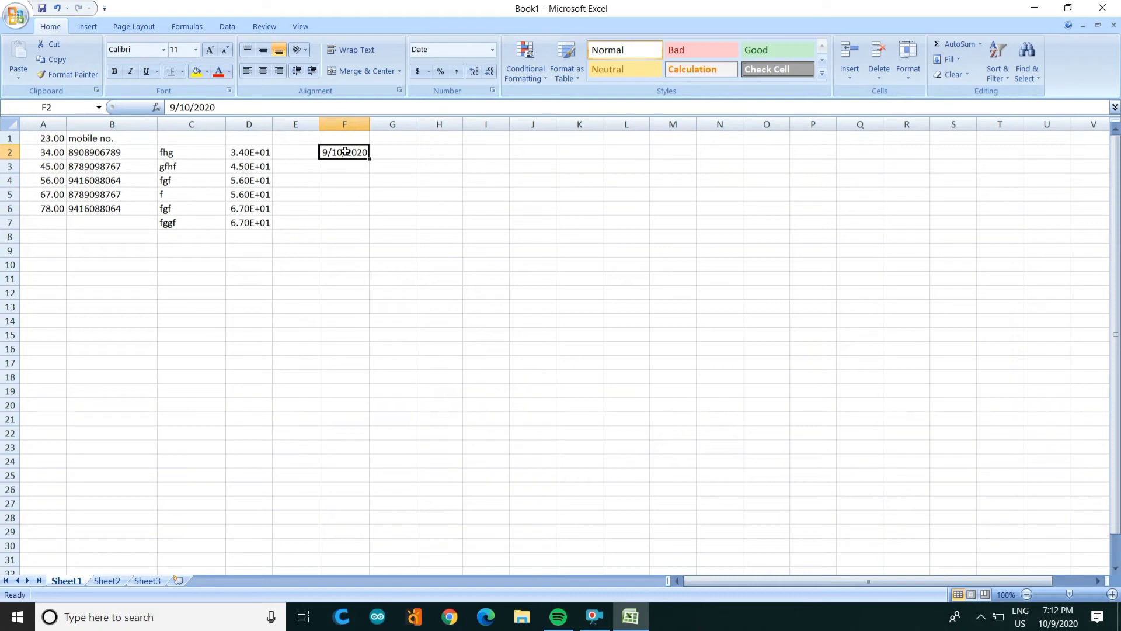
{"action": "left_click", "coordinate": [493, 91]}
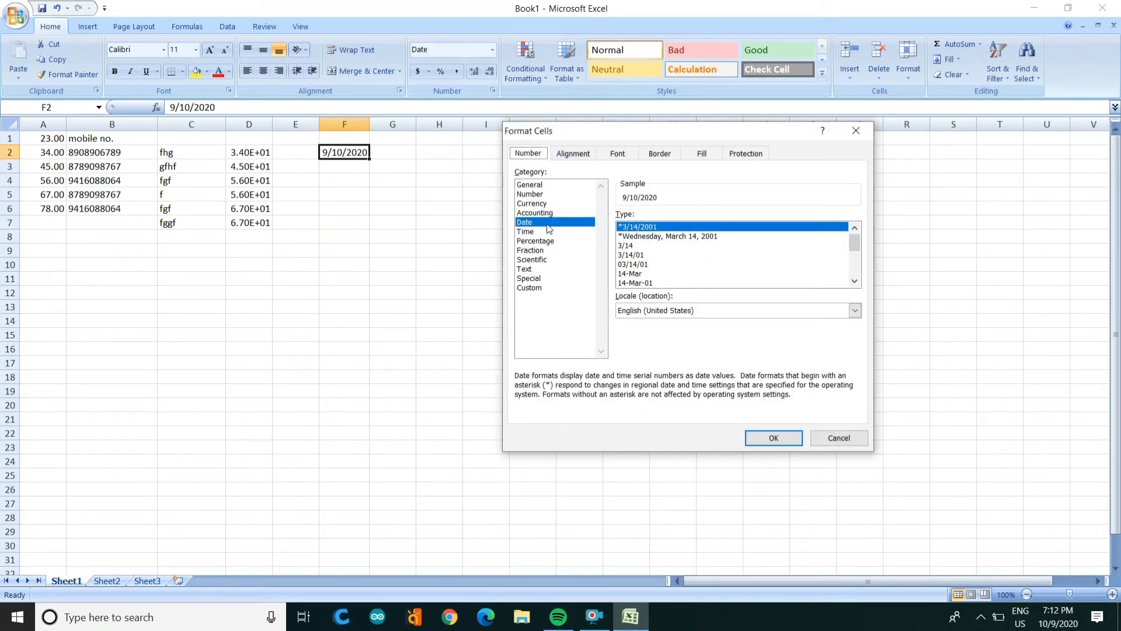
{"action": "left_click", "coordinate": [631, 266]}
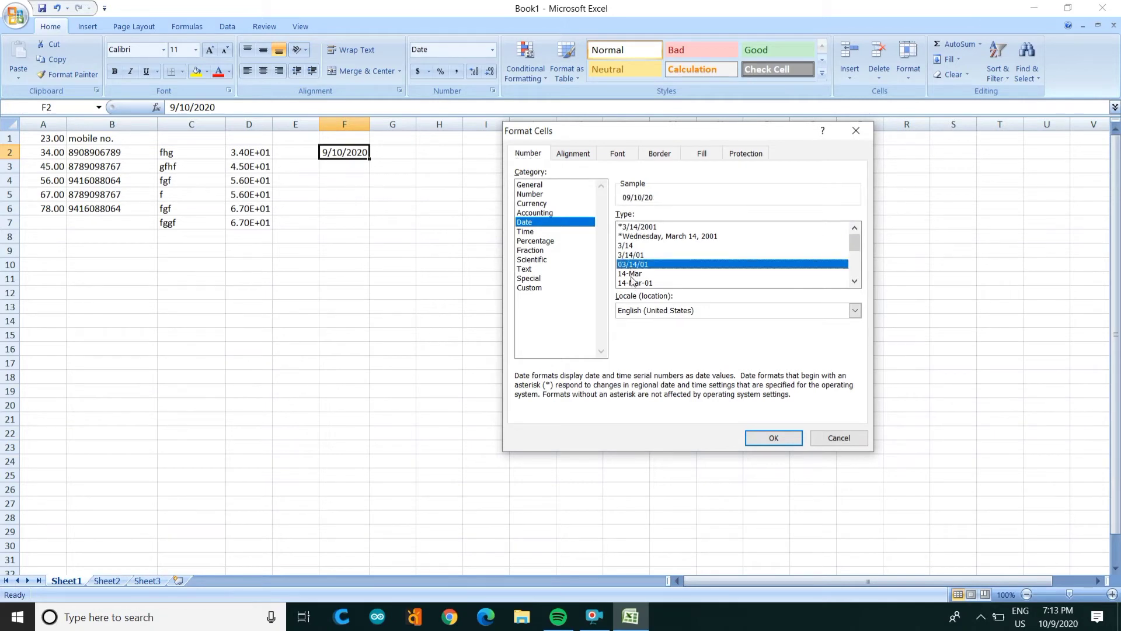
{"action": "left_click", "coordinate": [632, 284]}
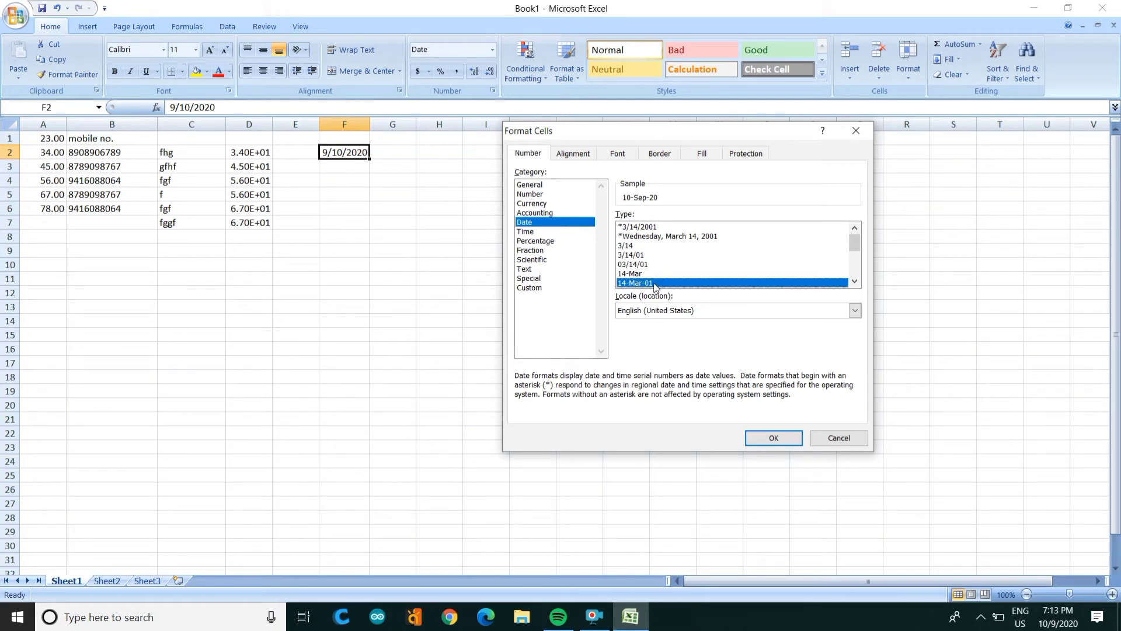
{"action": "left_click", "coordinate": [777, 437]}
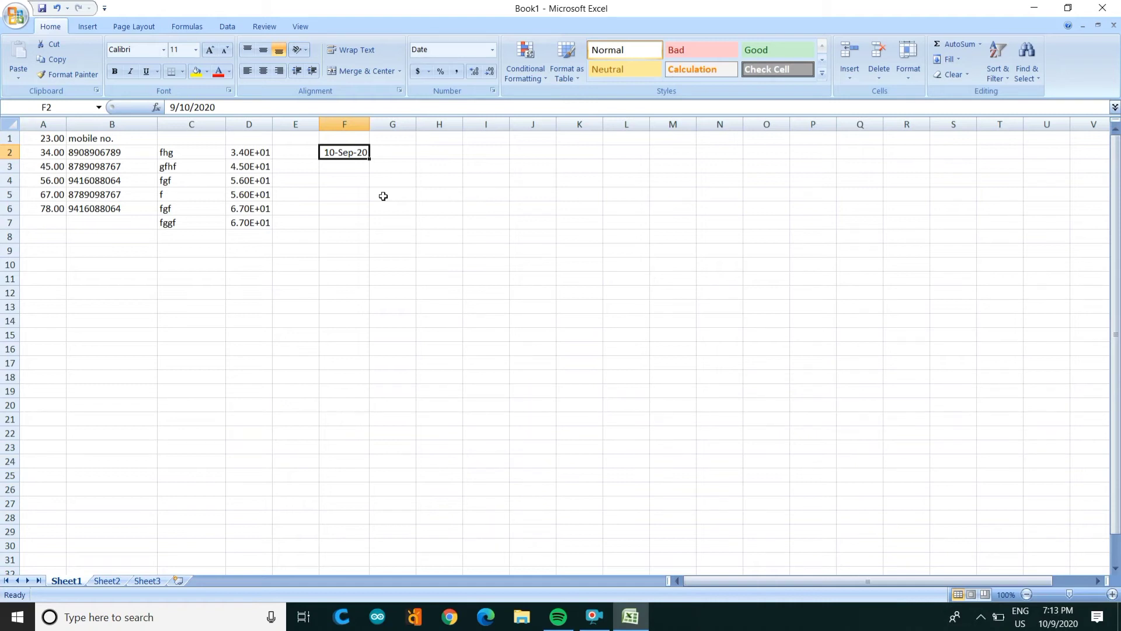
{"action": "key", "text": "Down"}
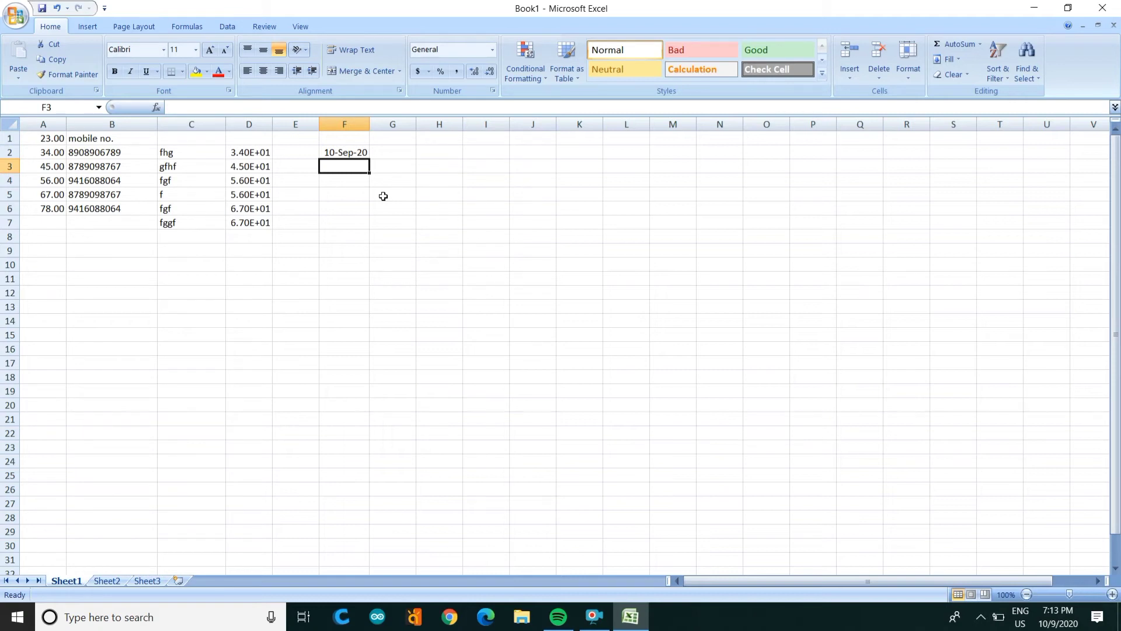
Step: Enter 34, 45, 56, 67, 78 and 89 down H2:H7
{"action": "left_click", "coordinate": [434, 152]}
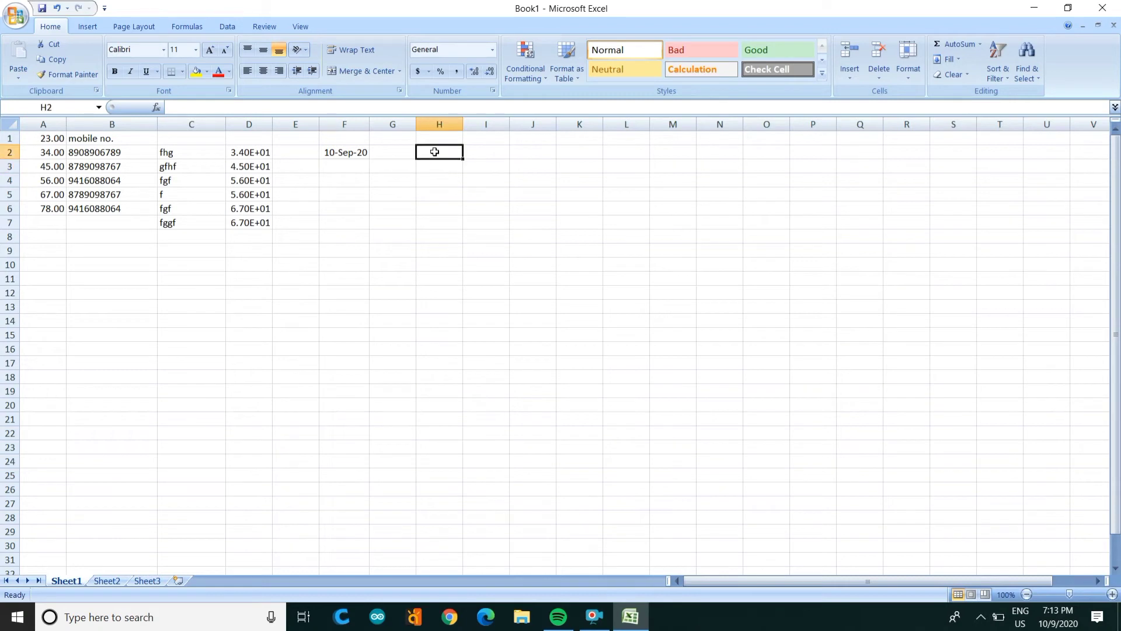
{"action": "type", "text": "34"}
{"action": "key", "text": "Return"}
{"action": "type", "text": "45"}
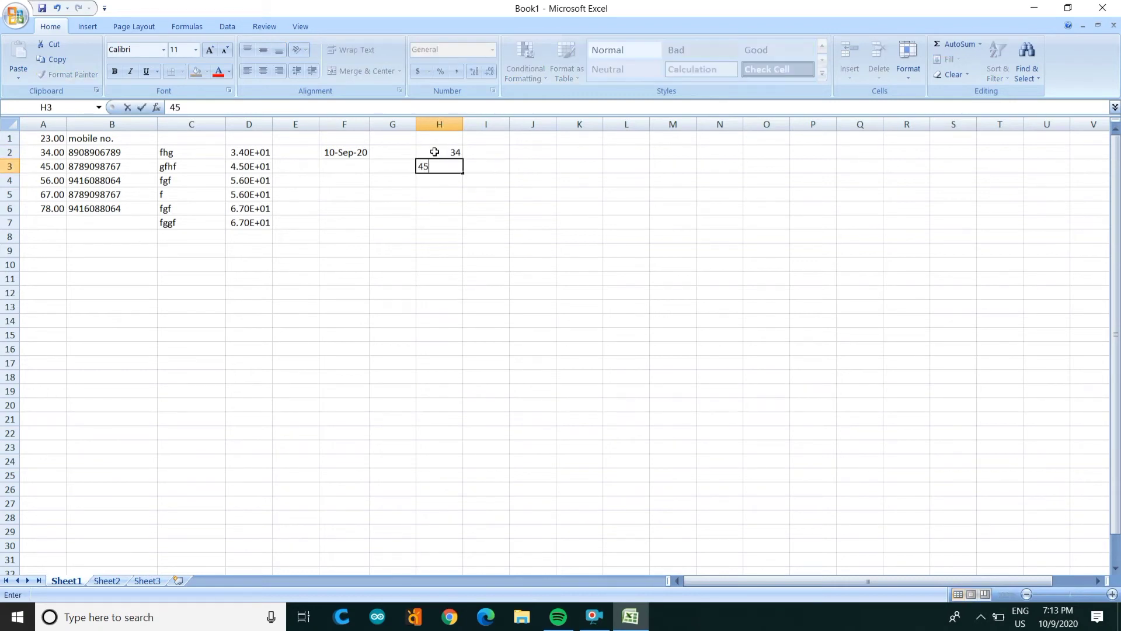
{"action": "key", "text": "Return"}
{"action": "type", "text": "56"}
{"action": "key", "text": "Return"}
{"action": "type", "text": "67"}
{"action": "key", "text": "Return"}
{"action": "type", "text": "78"}
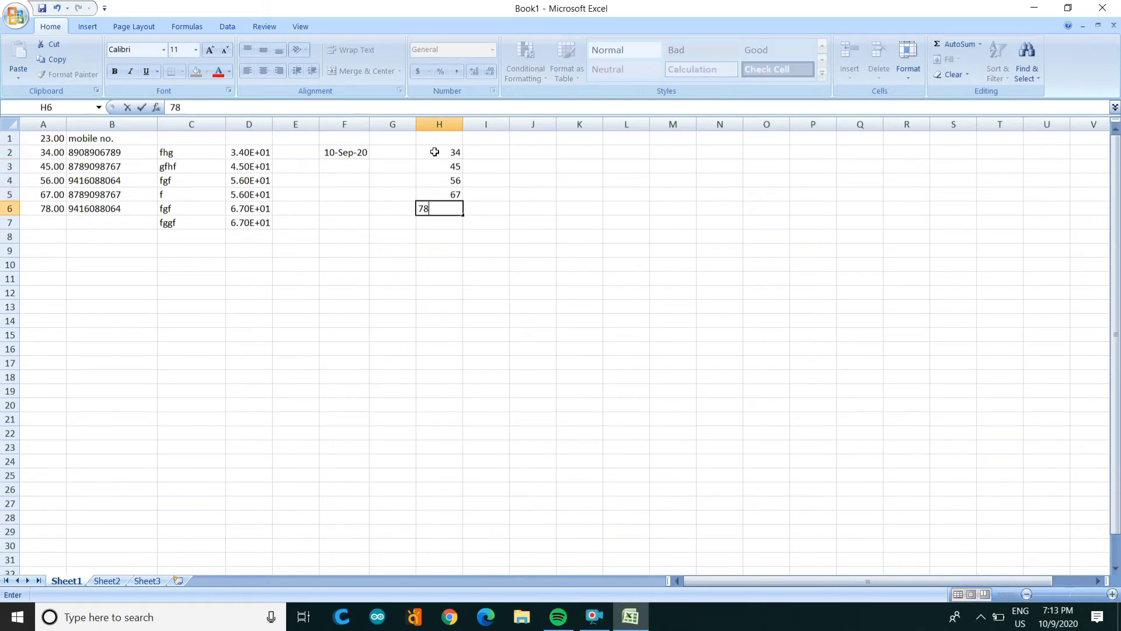
{"action": "key", "text": "Return"}
{"action": "type", "text": "89"}
{"action": "key", "text": "Return"}
Step: Set H2:H7's horizontal alignment to Left (Indent) in Format Cells
{"action": "key", "text": "Up"}
{"action": "key", "text": "Up"}
{"action": "key", "text": "Up"}
{"action": "key", "text": "Up"}
{"action": "key", "text": "Up"}
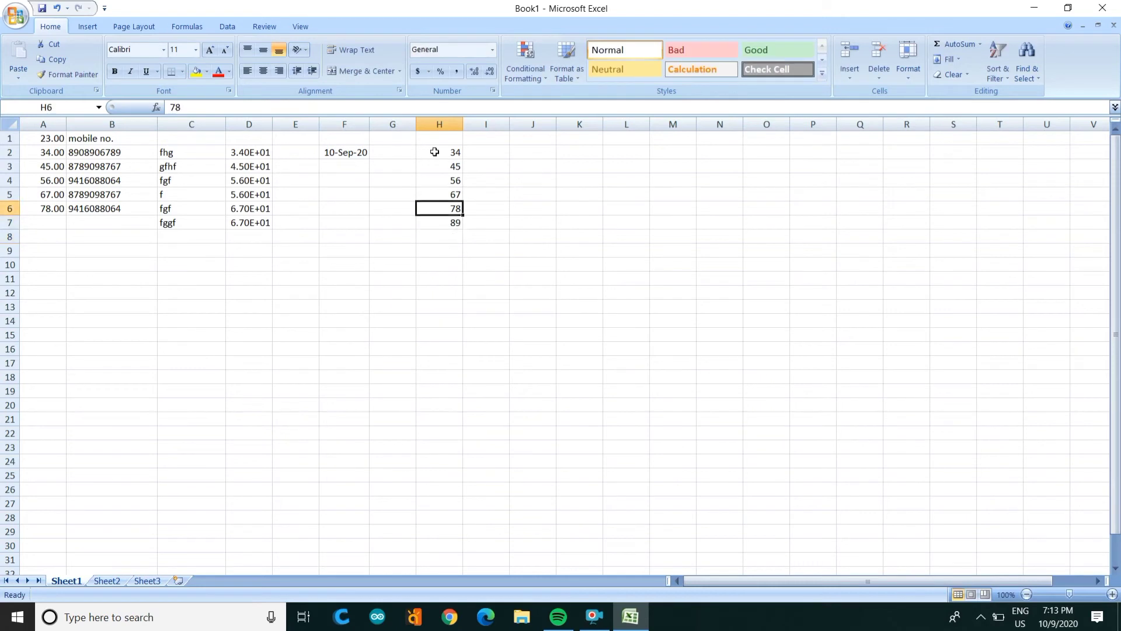
{"action": "left_click", "coordinate": [435, 152]}
{"action": "key", "text": "shift+Down"}
{"action": "key", "text": "shift+Down"}
{"action": "key", "text": "shift+Down"}
{"action": "key", "text": "shift+Down"}
{"action": "key", "text": "shift+Down"}
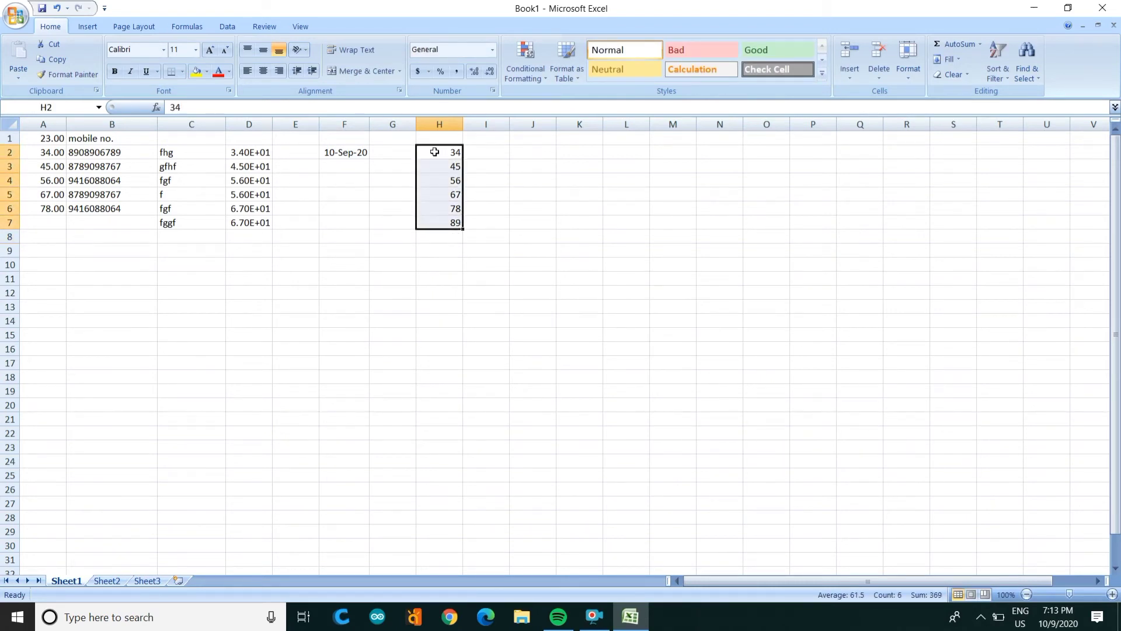
{"action": "left_click", "coordinate": [492, 91]}
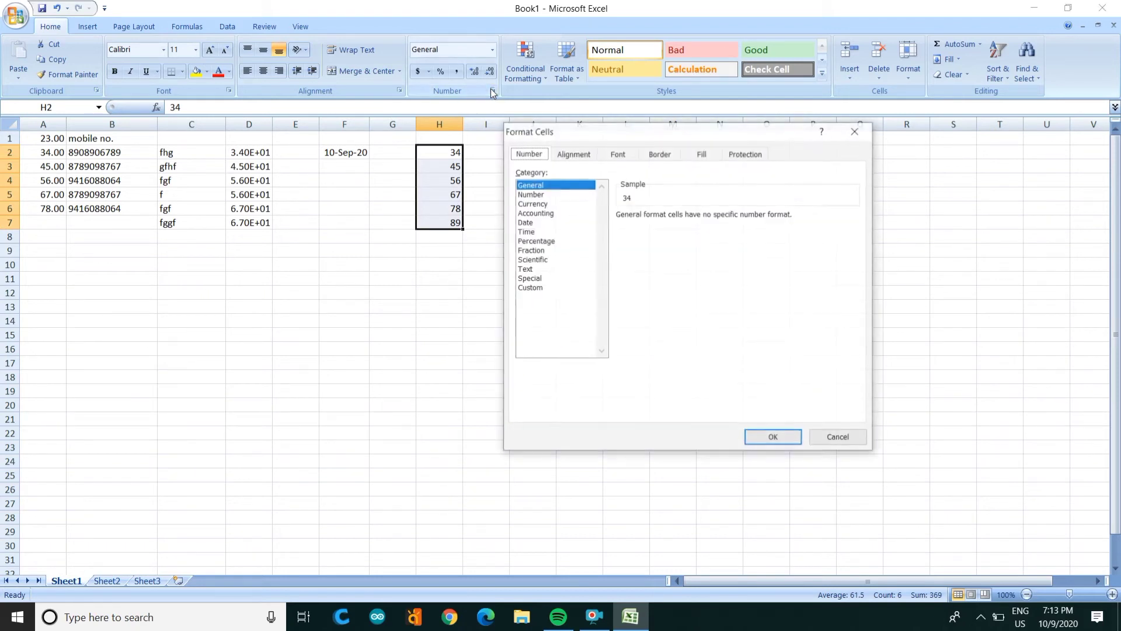
{"action": "left_click", "coordinate": [576, 157]}
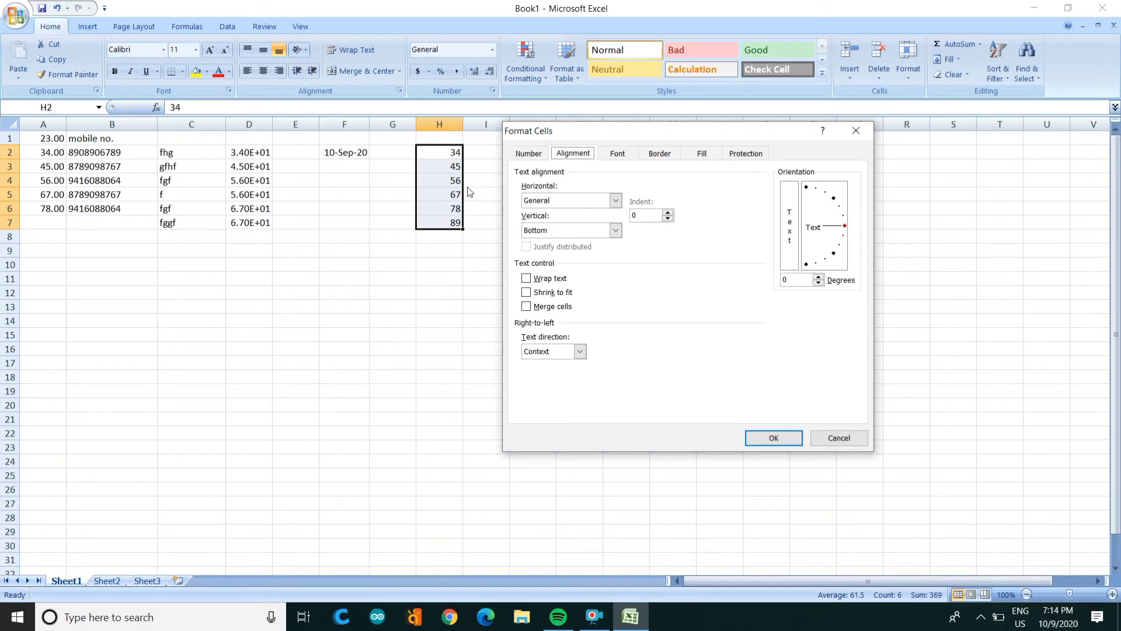
{"action": "left_click", "coordinate": [616, 200]}
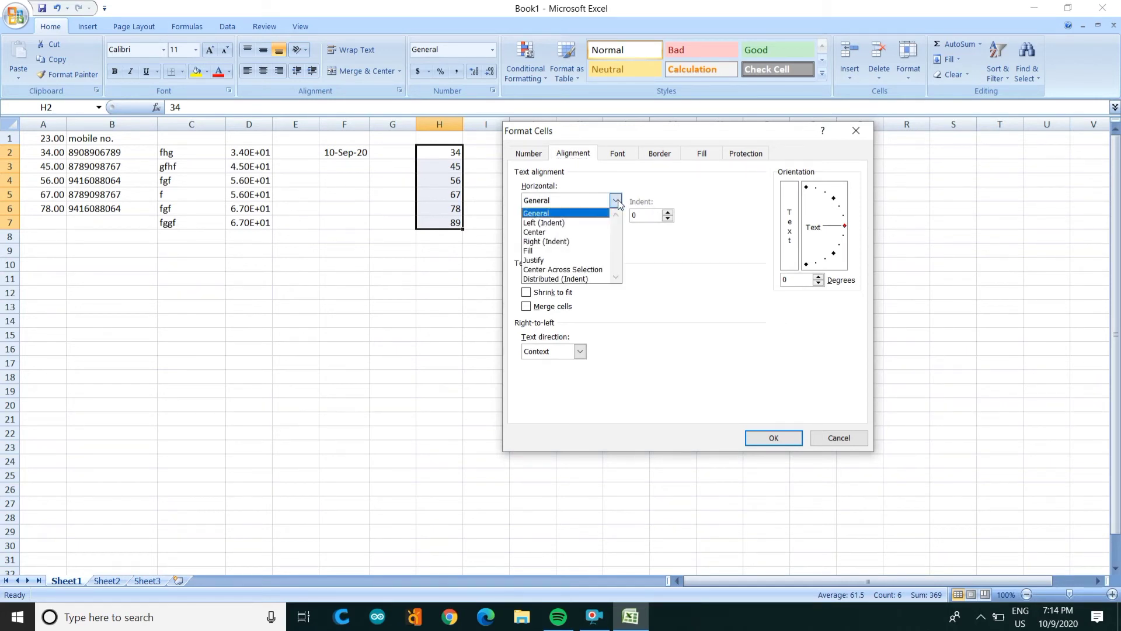
{"action": "left_click", "coordinate": [592, 224]}
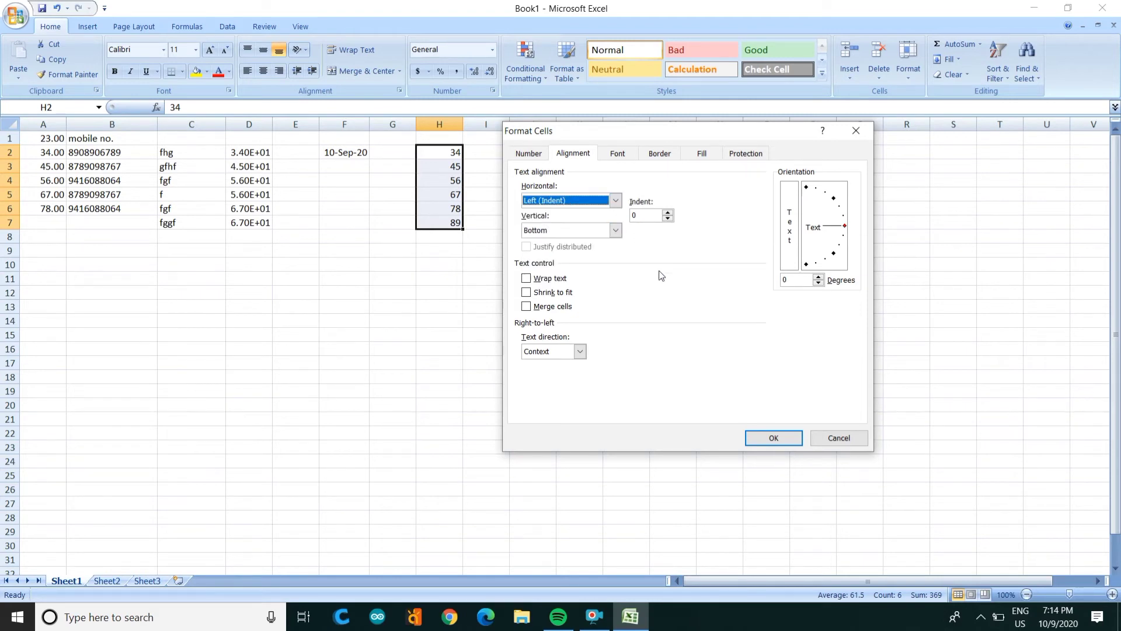
{"action": "left_click", "coordinate": [773, 438]}
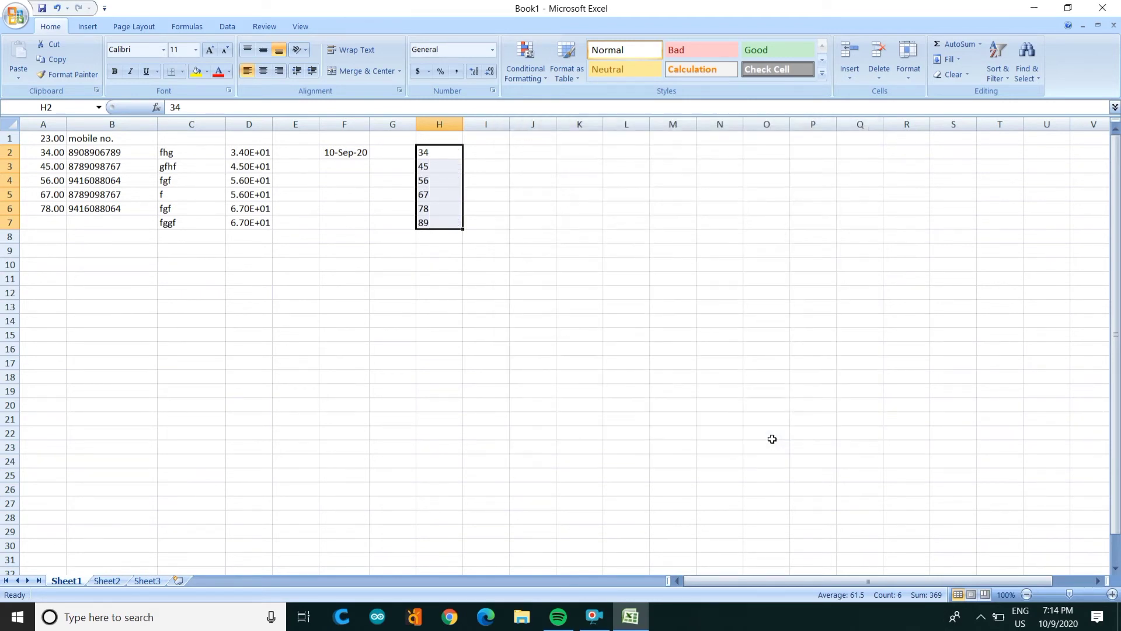
Step: Change H2:H7's horizontal alignment to Center
{"action": "left_click", "coordinate": [492, 91]}
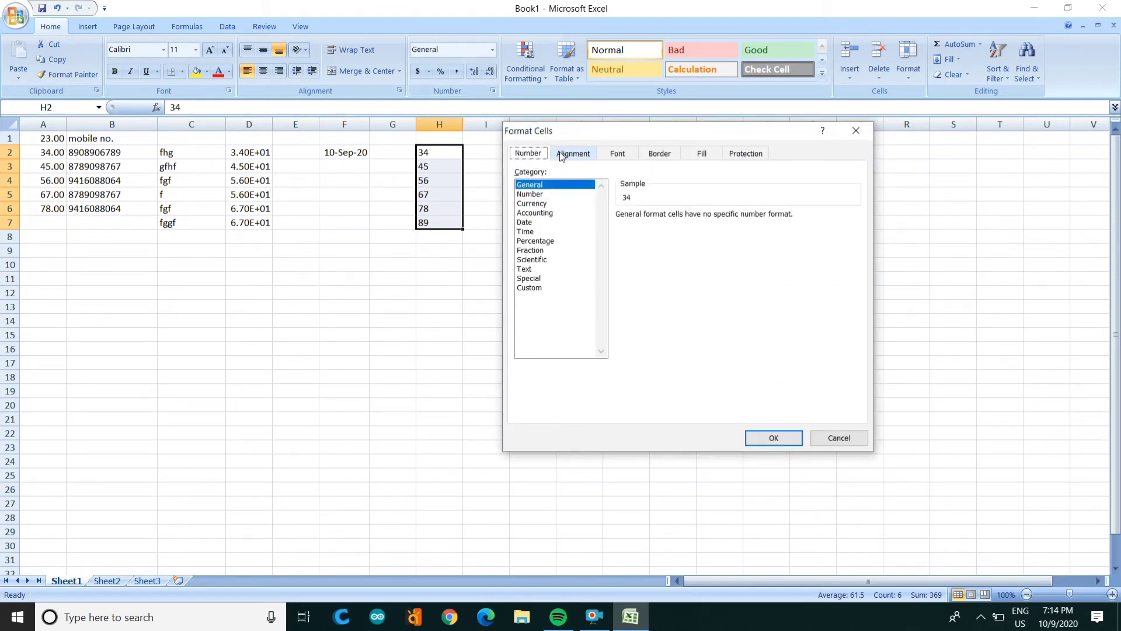
{"action": "left_click", "coordinate": [569, 157]}
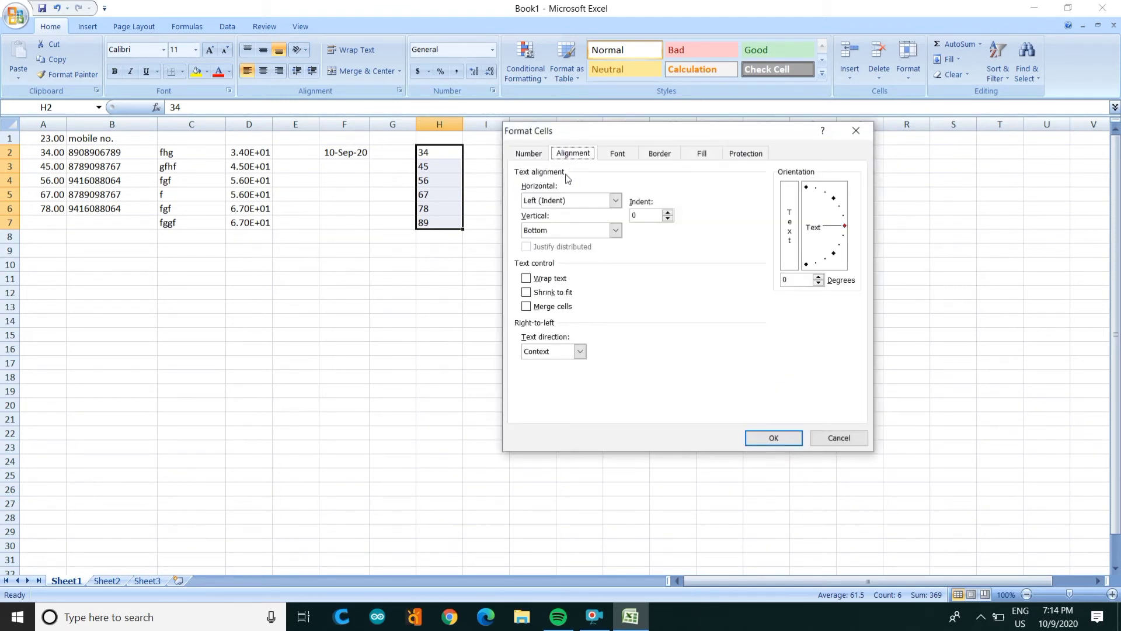
{"action": "left_click", "coordinate": [614, 200]}
{"action": "left_click", "coordinate": [580, 233]}
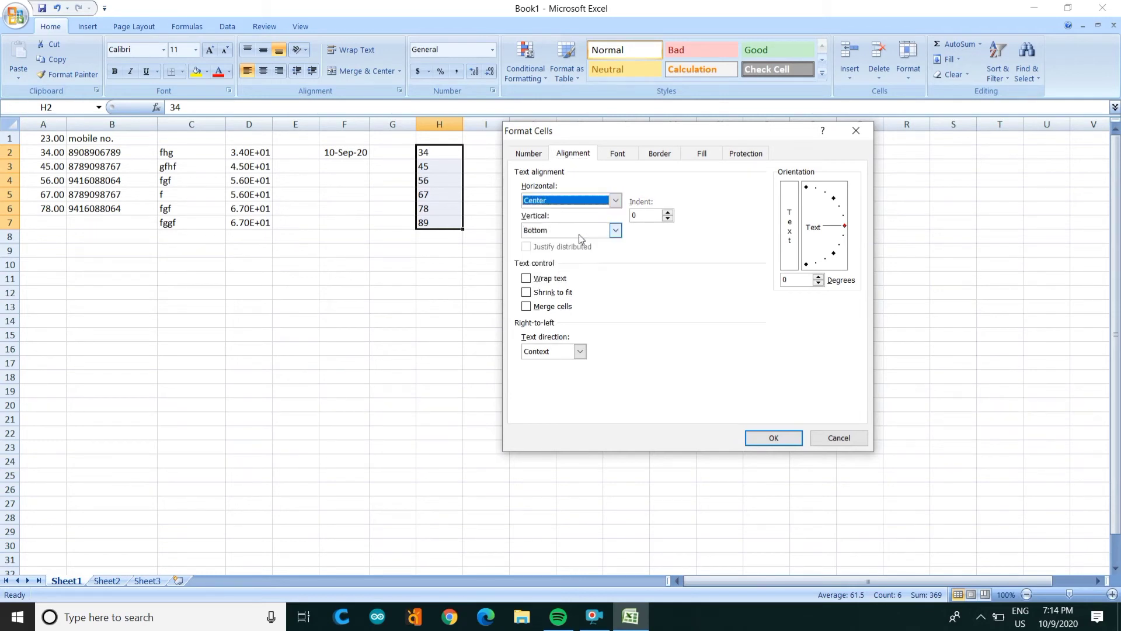
{"action": "left_click", "coordinate": [773, 437]}
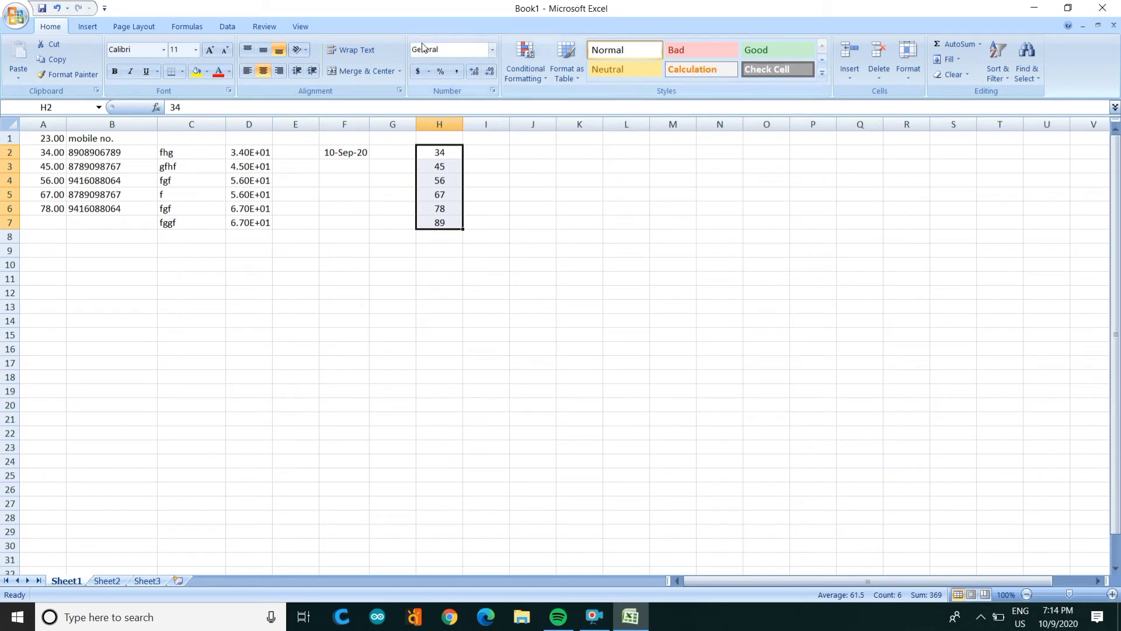
Step: Rotate the H2:H7 numbers to a 42-degree text orientation in Format Cells' Alignment settings
{"action": "left_click", "coordinate": [493, 90]}
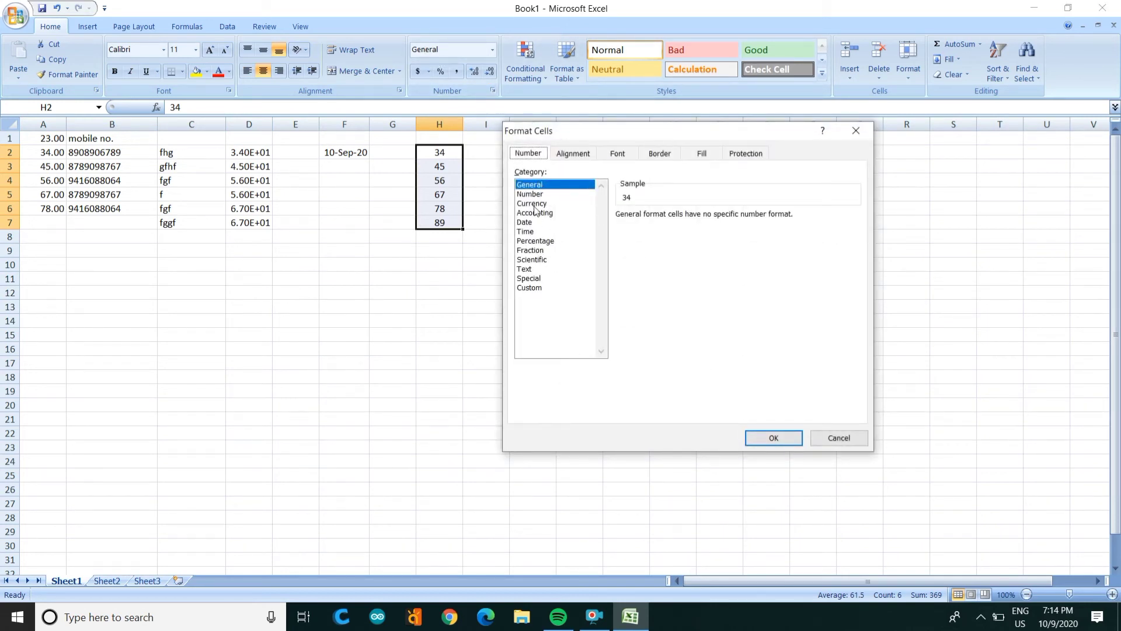
{"action": "left_click", "coordinate": [571, 156]}
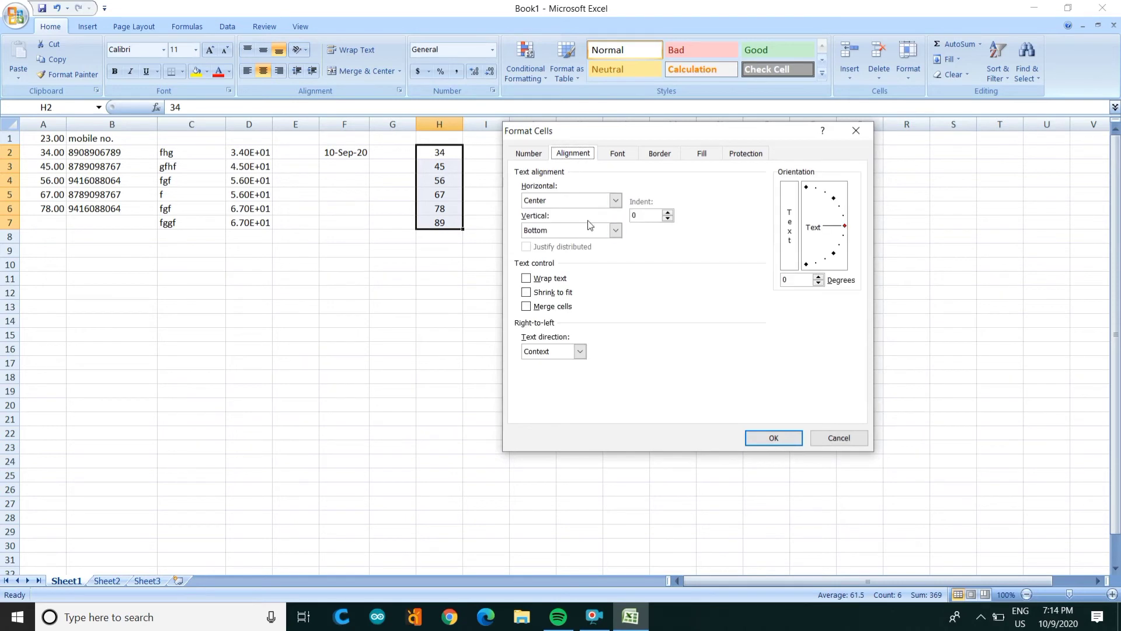
{"action": "left_click", "coordinate": [615, 231]}
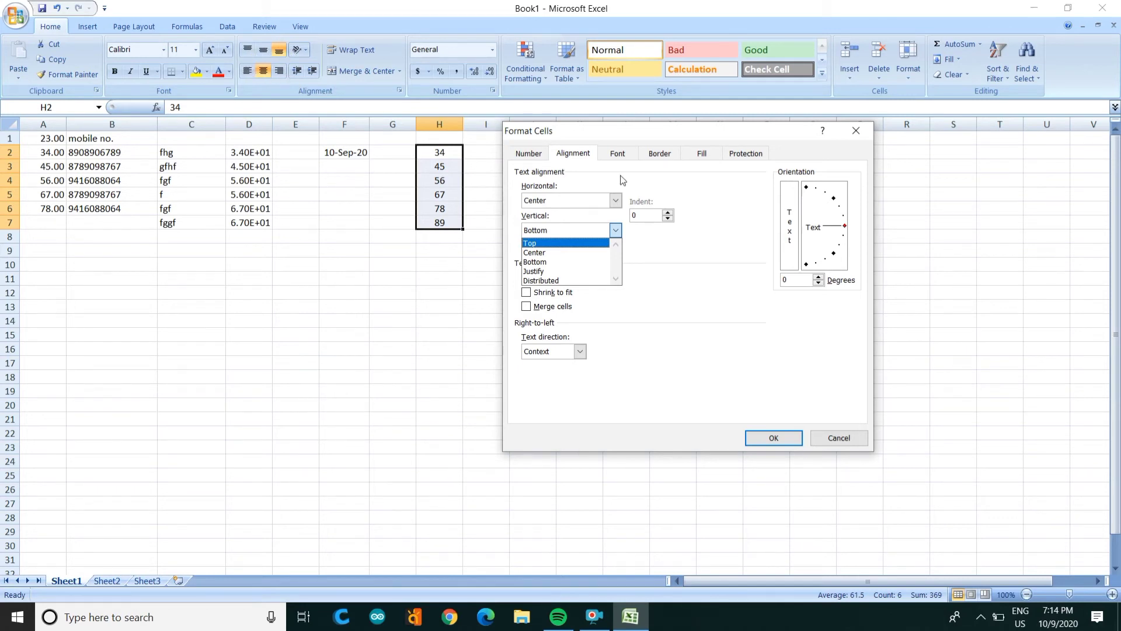
{"action": "left_click", "coordinate": [835, 236]}
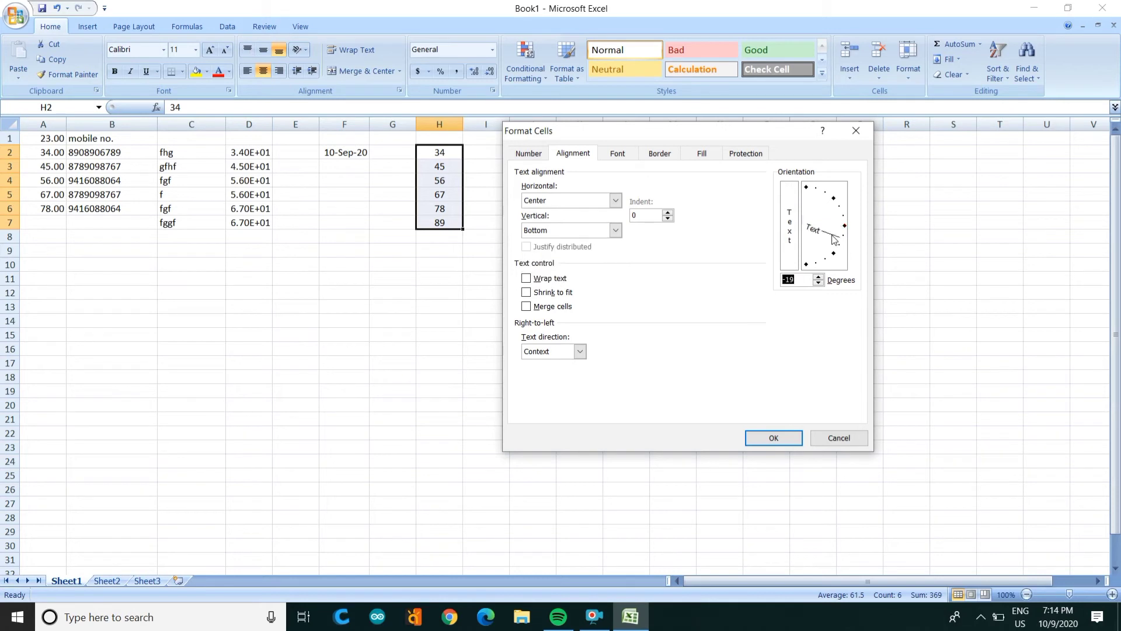
{"action": "left_click", "coordinate": [834, 202]}
{"action": "left_click_drag", "start_coordinate": [833, 211], "coordinate": [842, 230]}
{"action": "left_click_drag", "start_coordinate": [819, 278], "coordinate": [818, 279]}
{"action": "left_click_drag", "start_coordinate": [835, 220], "coordinate": [830, 211]}
{"action": "left_click", "coordinate": [768, 436]}
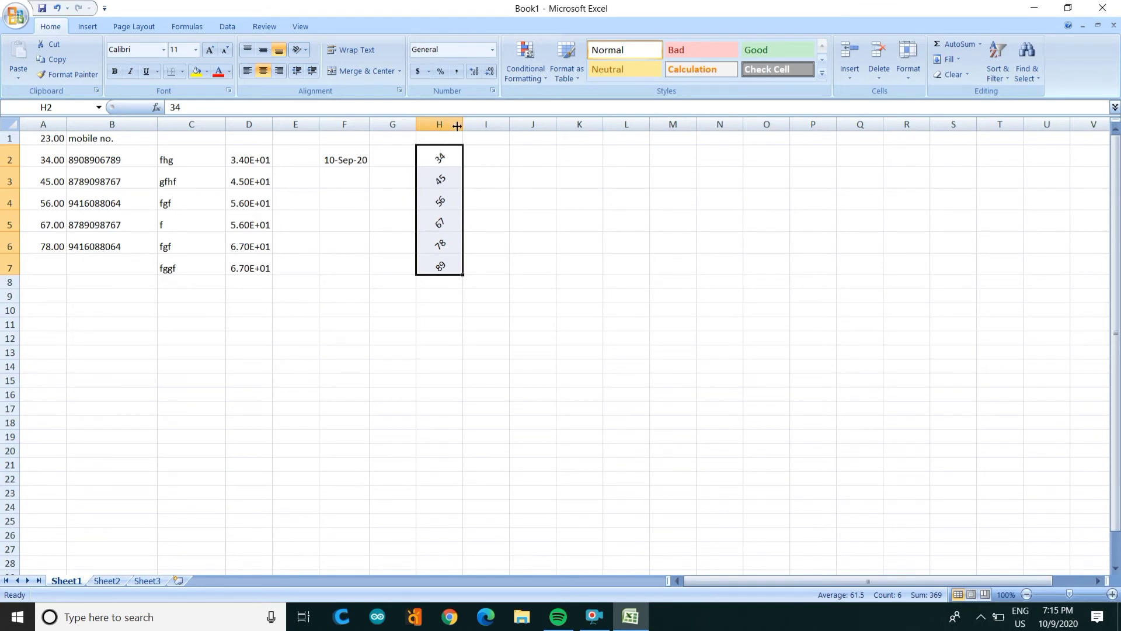
Step: Format the H2:H7 numbers as bold, 14-point, Dark Red Algerian
{"action": "left_click", "coordinate": [493, 90]}
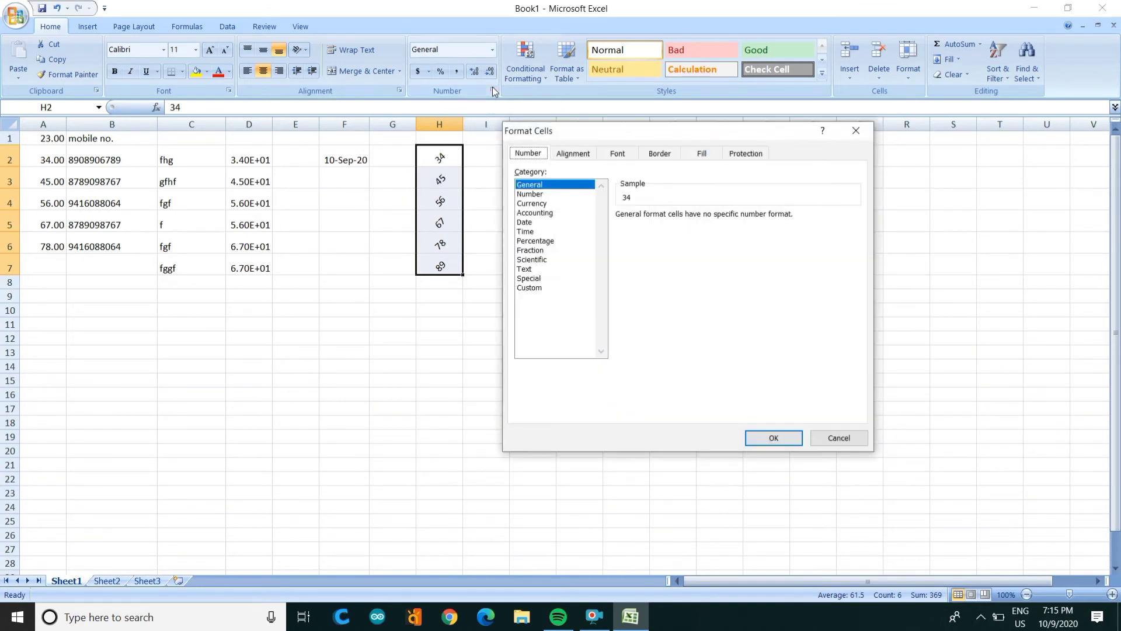
{"action": "left_click", "coordinate": [575, 156]}
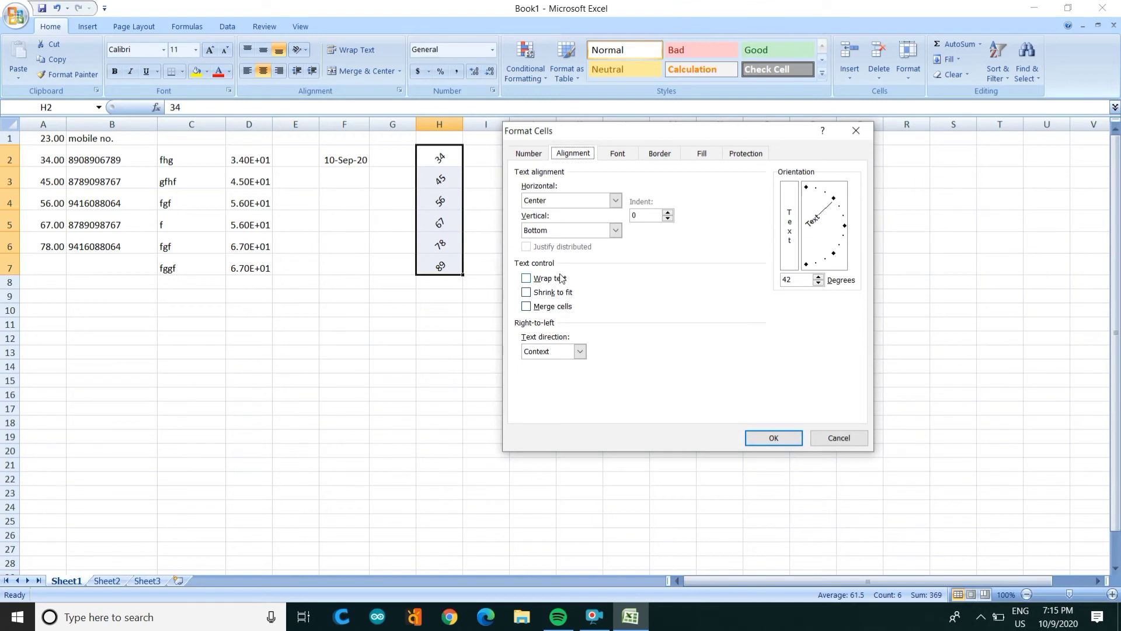
{"action": "left_click", "coordinate": [618, 155]}
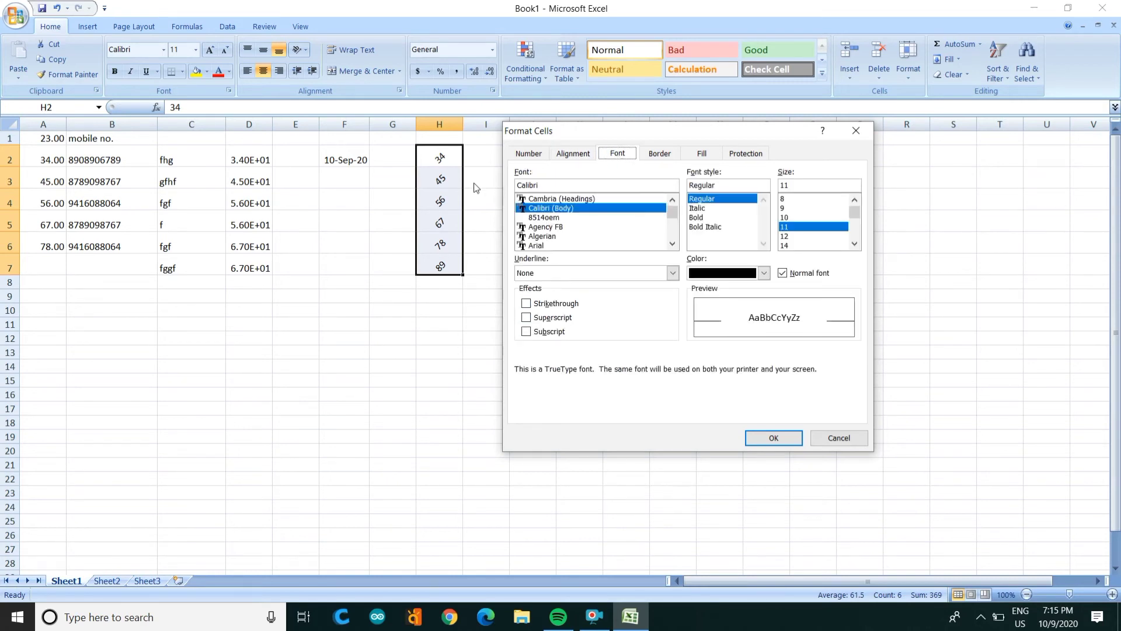
{"action": "left_click", "coordinate": [543, 237]}
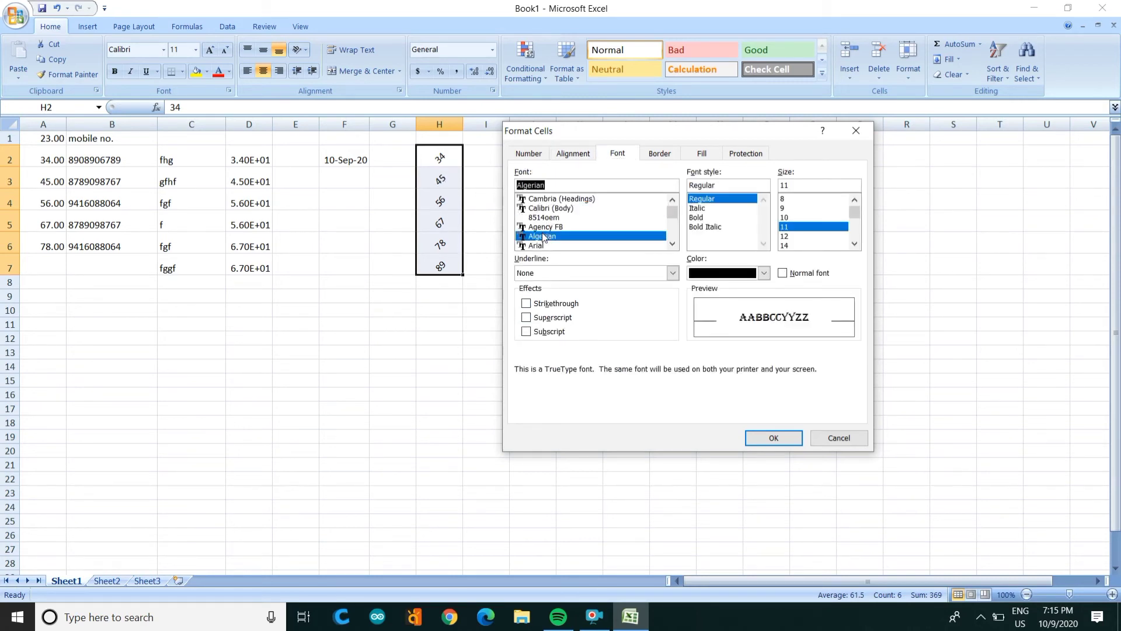
{"action": "left_click", "coordinate": [709, 274]}
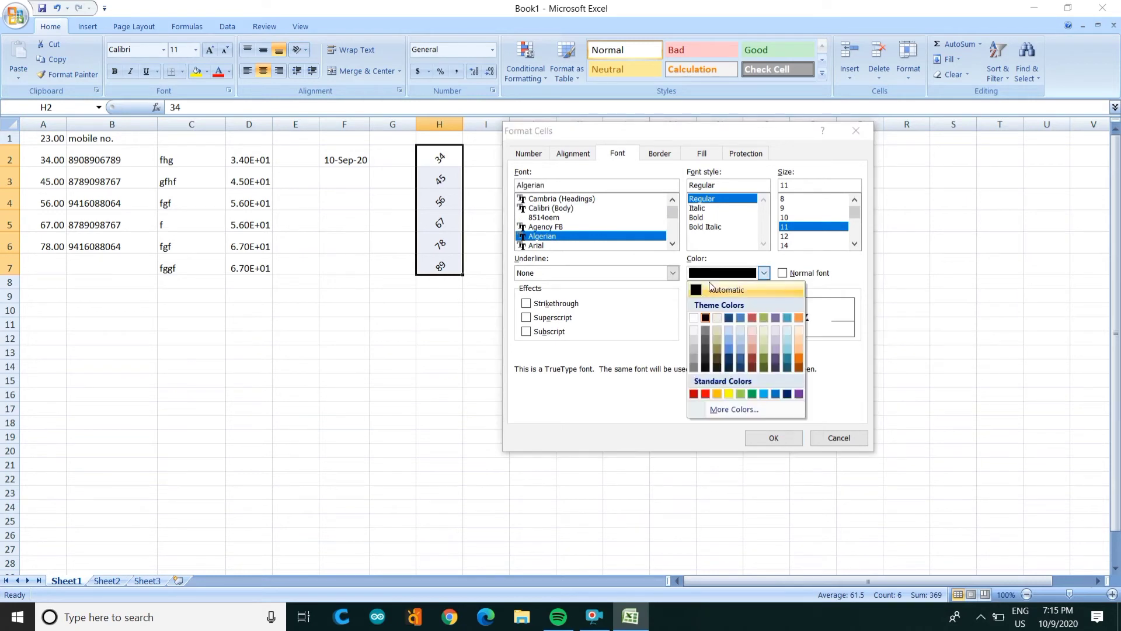
{"action": "left_click", "coordinate": [694, 394]}
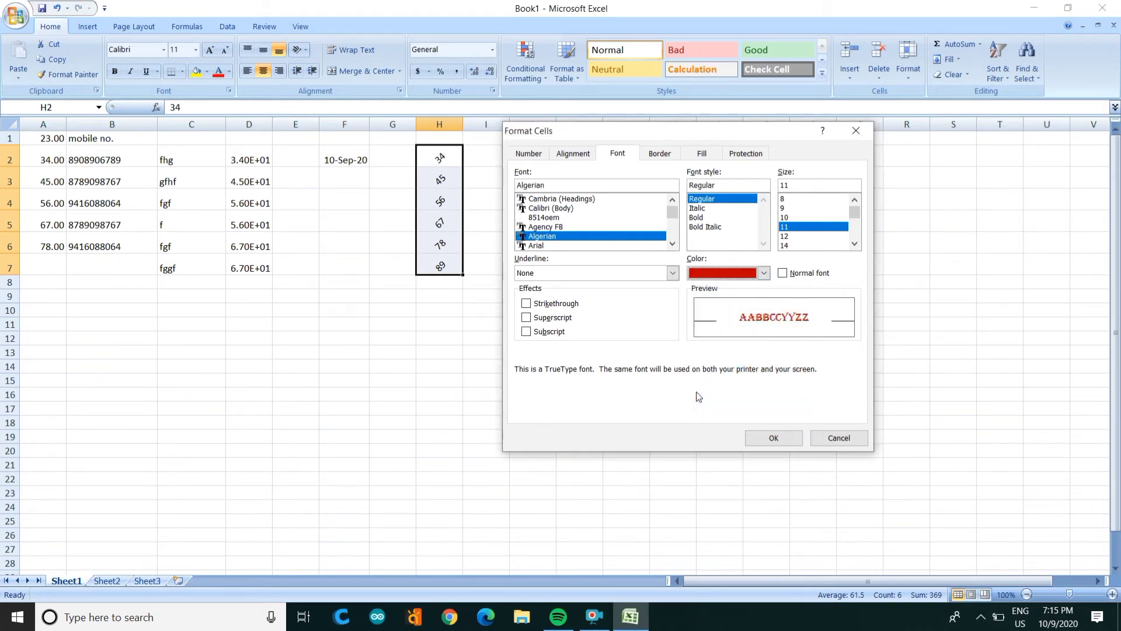
{"action": "left_click", "coordinate": [709, 219]}
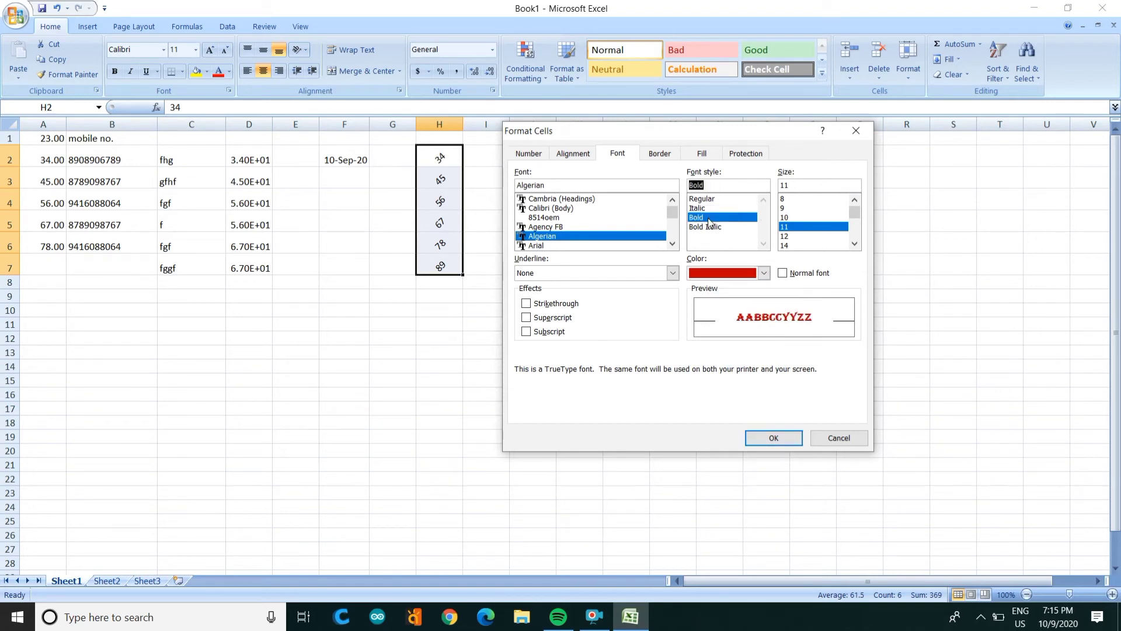
{"action": "left_click", "coordinate": [806, 245]}
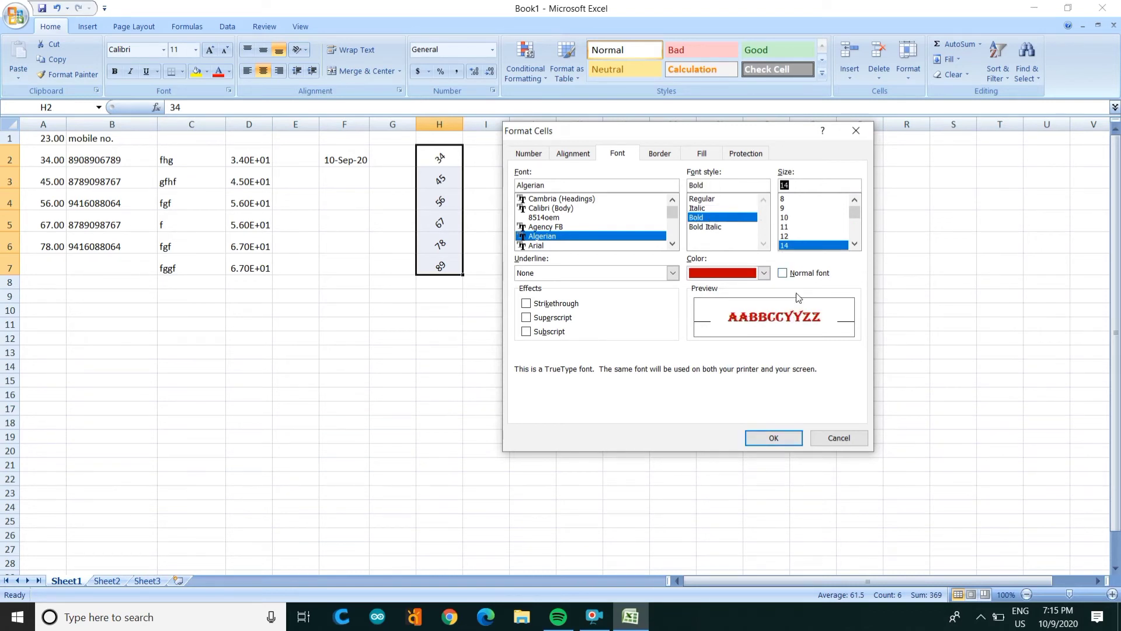
{"action": "left_click", "coordinate": [772, 438]}
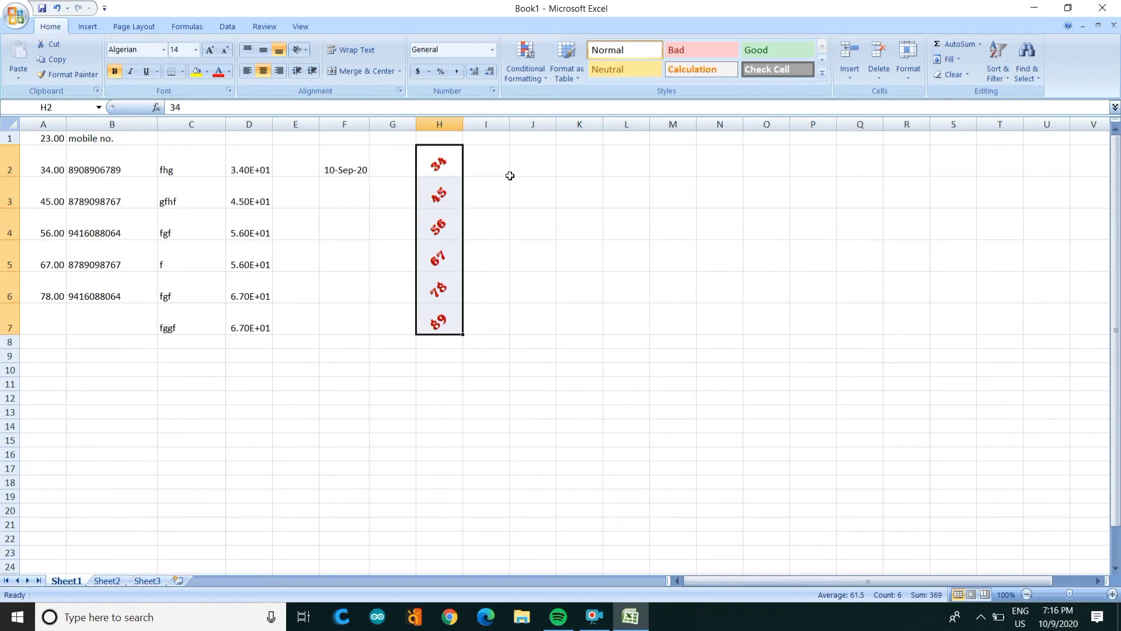
Step: Enter 'jddf dfjbgdf djkfbf' in J3 and reselect the cell
{"action": "left_click", "coordinate": [520, 198]}
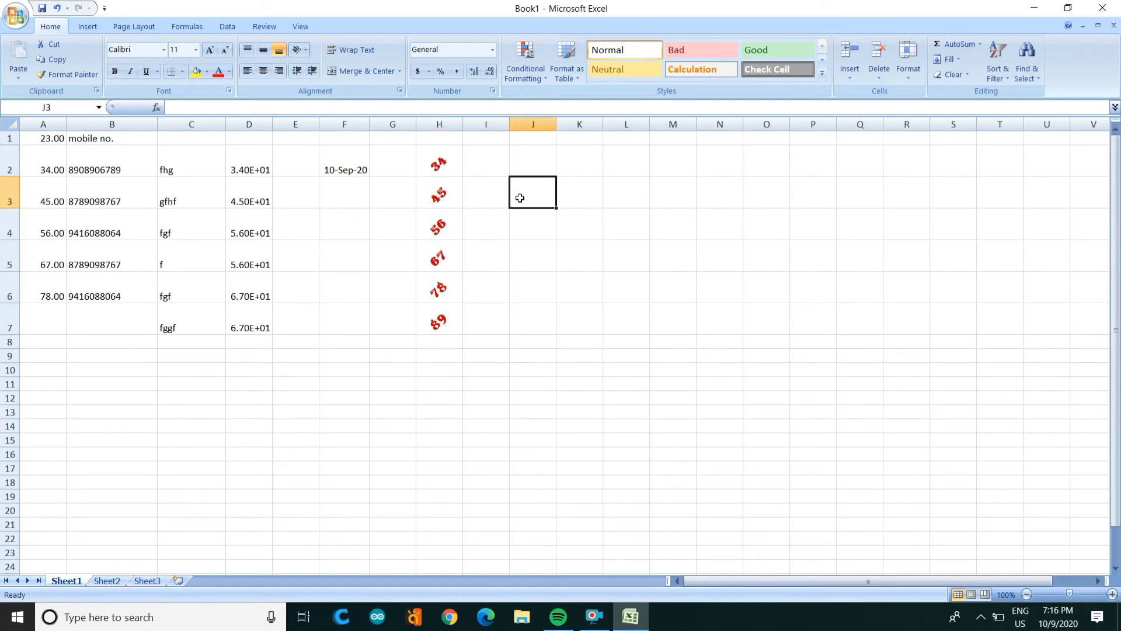
{"action": "type", "text": "jddf dfjbg"}
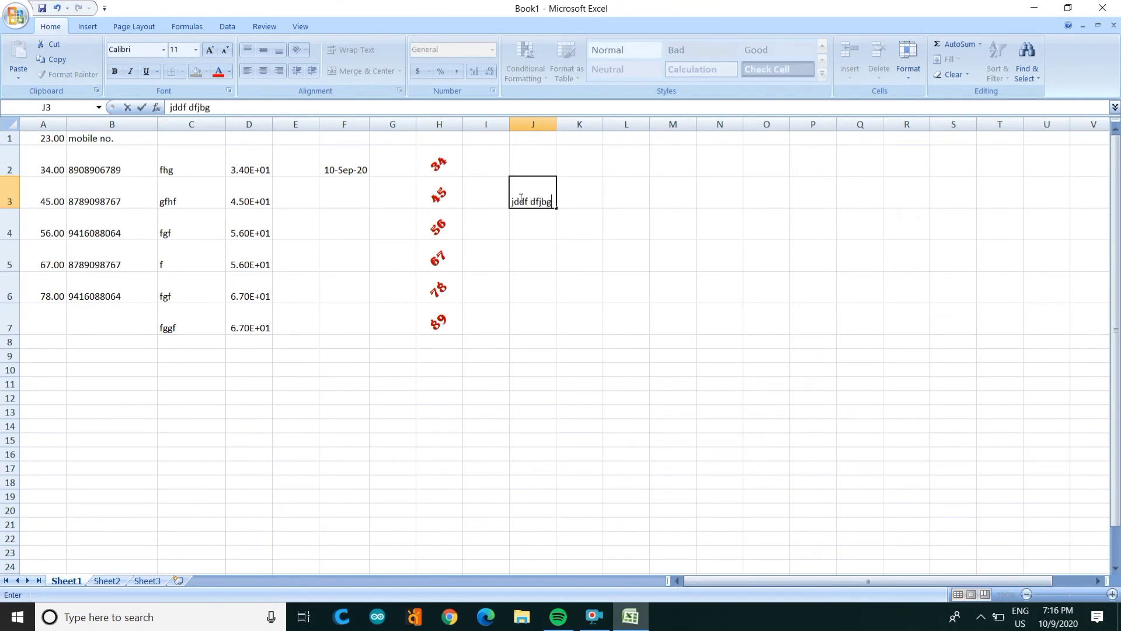
{"action": "type", "text": "df djkfbf"}
{"action": "key", "text": "Return"}
{"action": "left_click", "coordinate": [538, 195]}
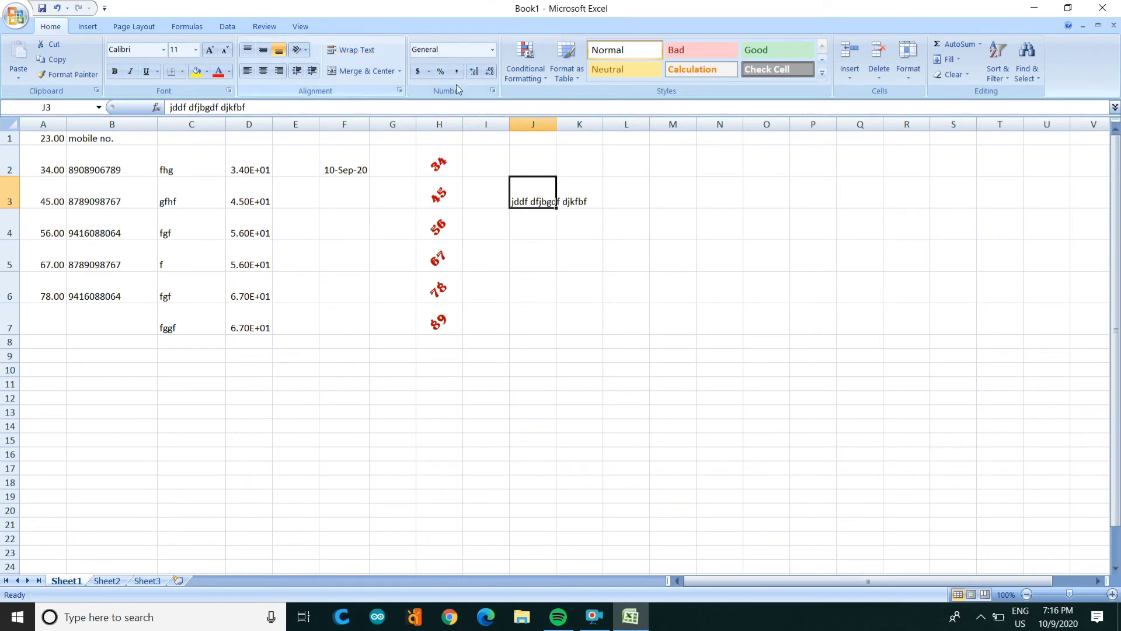
{"action": "left_click", "coordinate": [492, 90]}
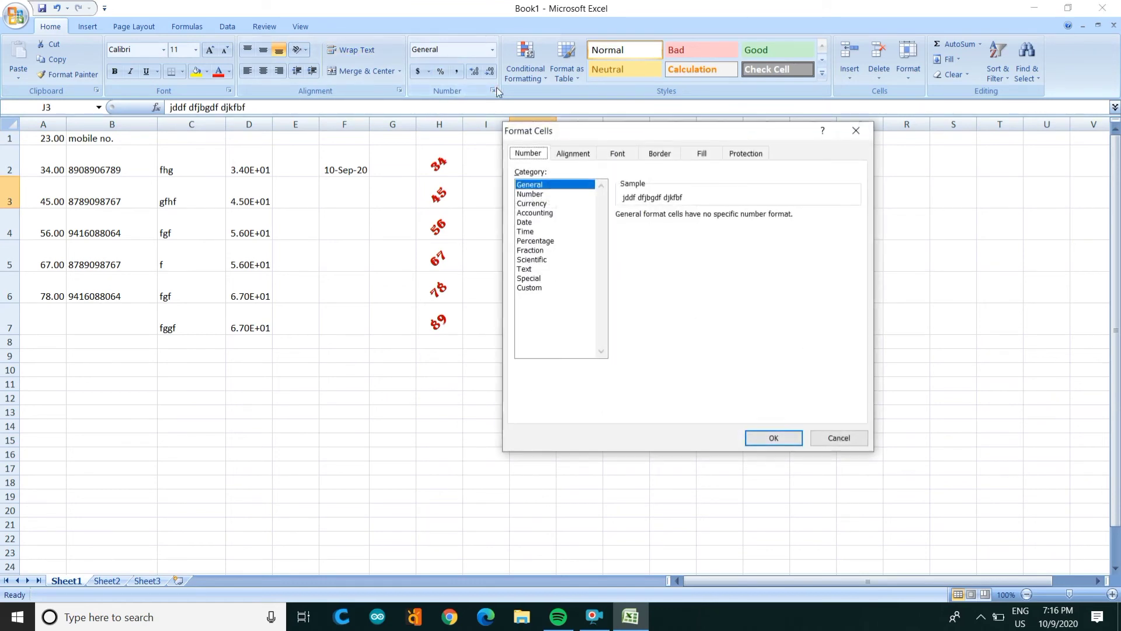
{"action": "left_click", "coordinate": [590, 154]}
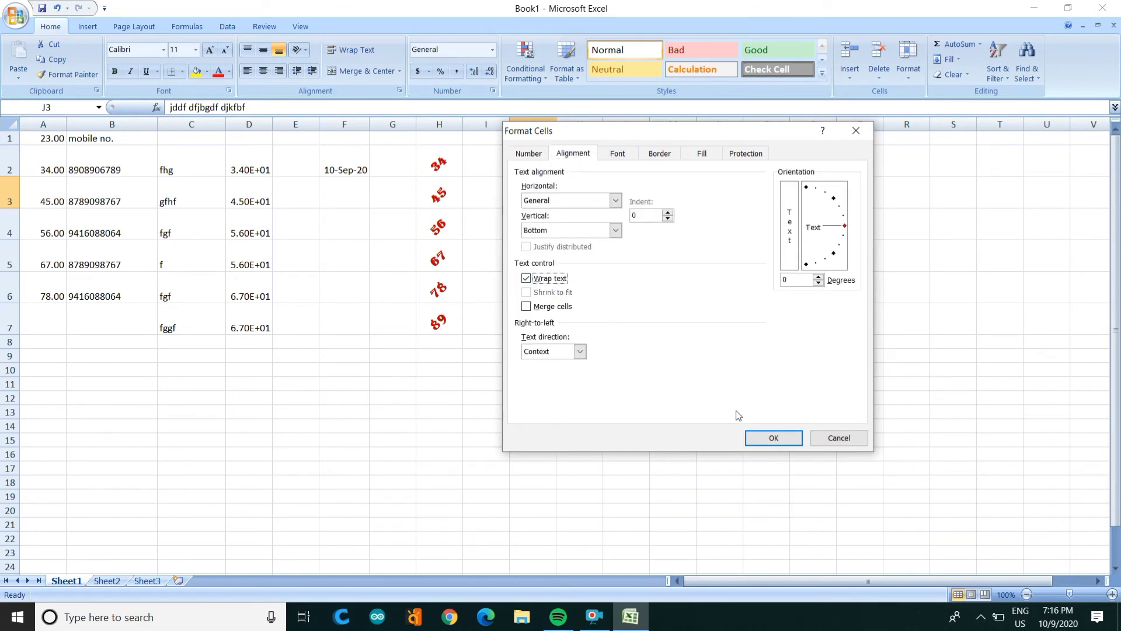
{"action": "left_click", "coordinate": [766, 438]}
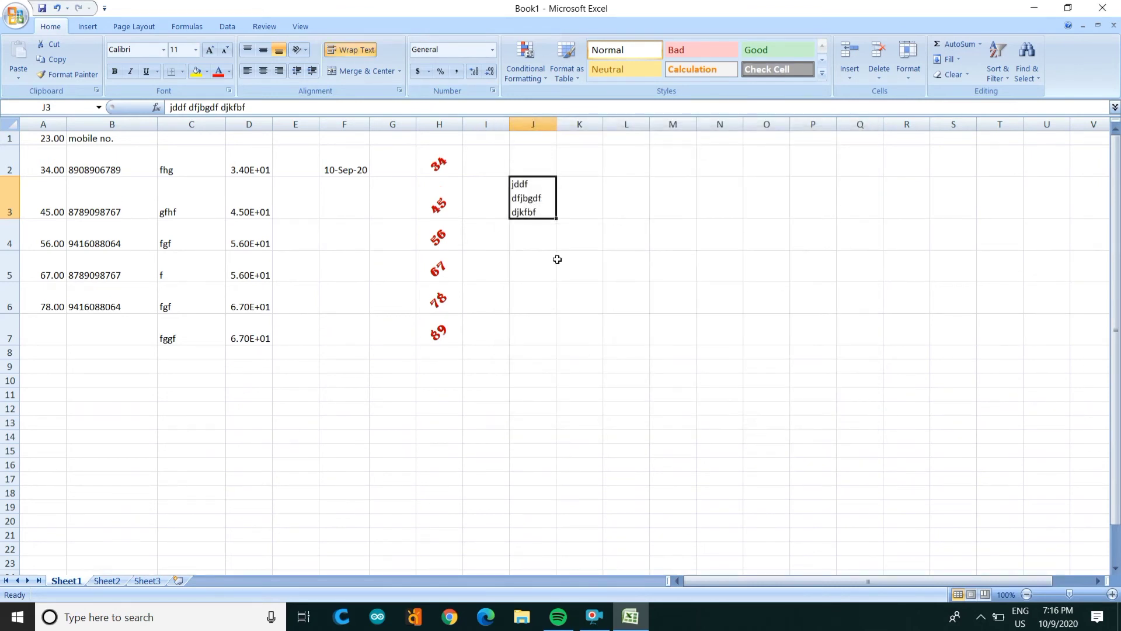
{"action": "left_click", "coordinate": [558, 260]}
{"action": "left_click", "coordinate": [533, 223]}
{"action": "left_click", "coordinate": [532, 189]}
{"action": "key", "text": "ctrl+z"}
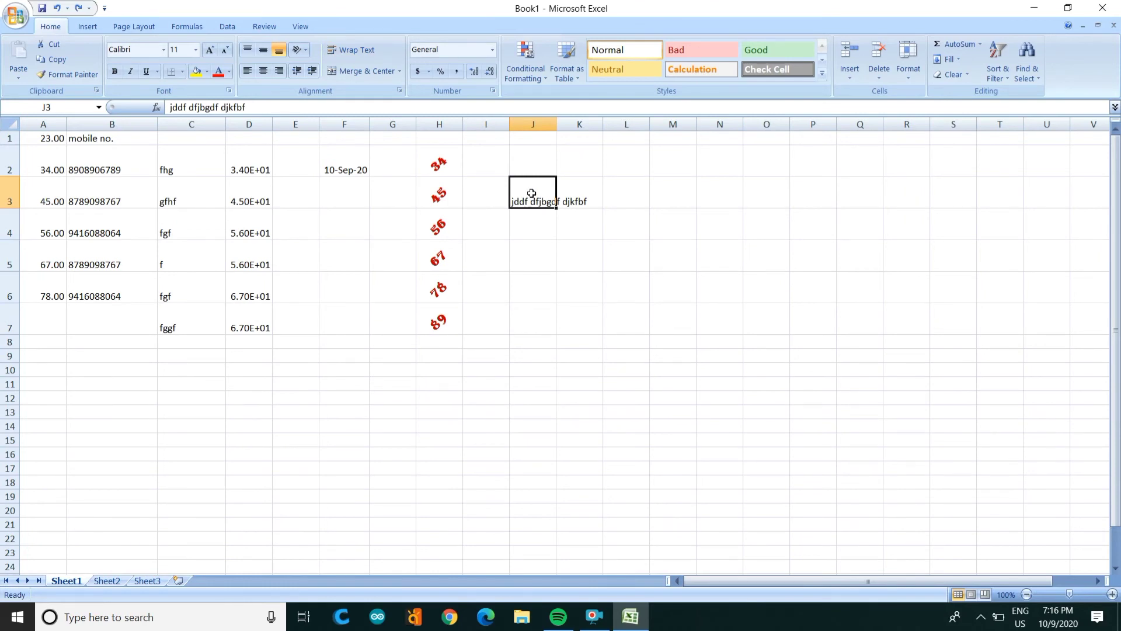
Step: Turn on Shrink to fit for J3 so its text stays inside the cell
{"action": "left_click", "coordinate": [493, 91]}
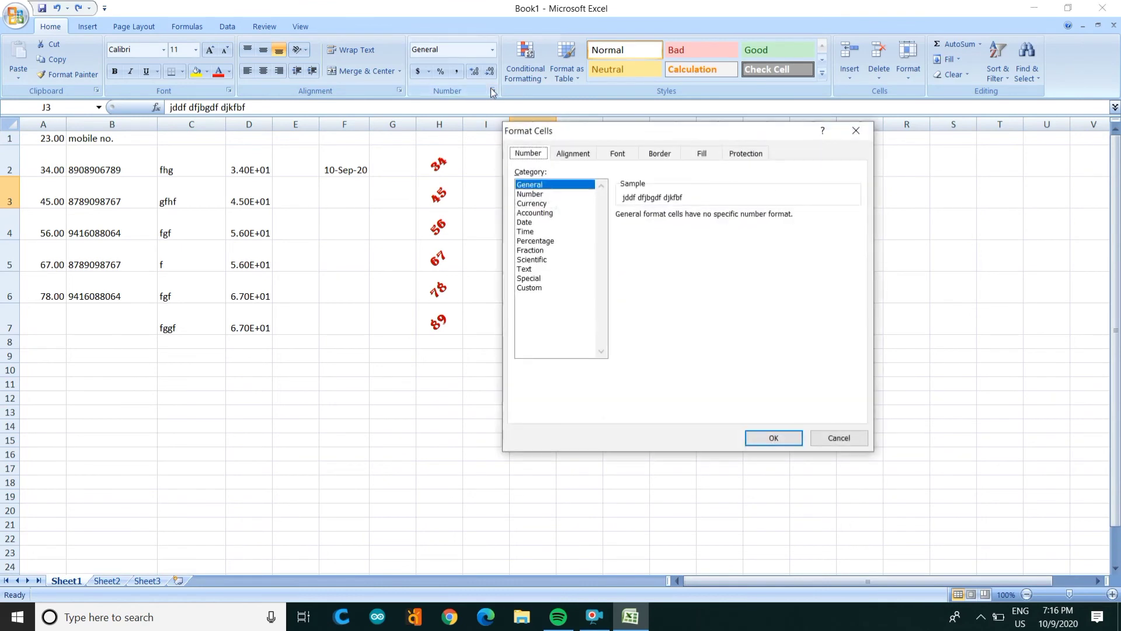
{"action": "left_click", "coordinate": [580, 155]}
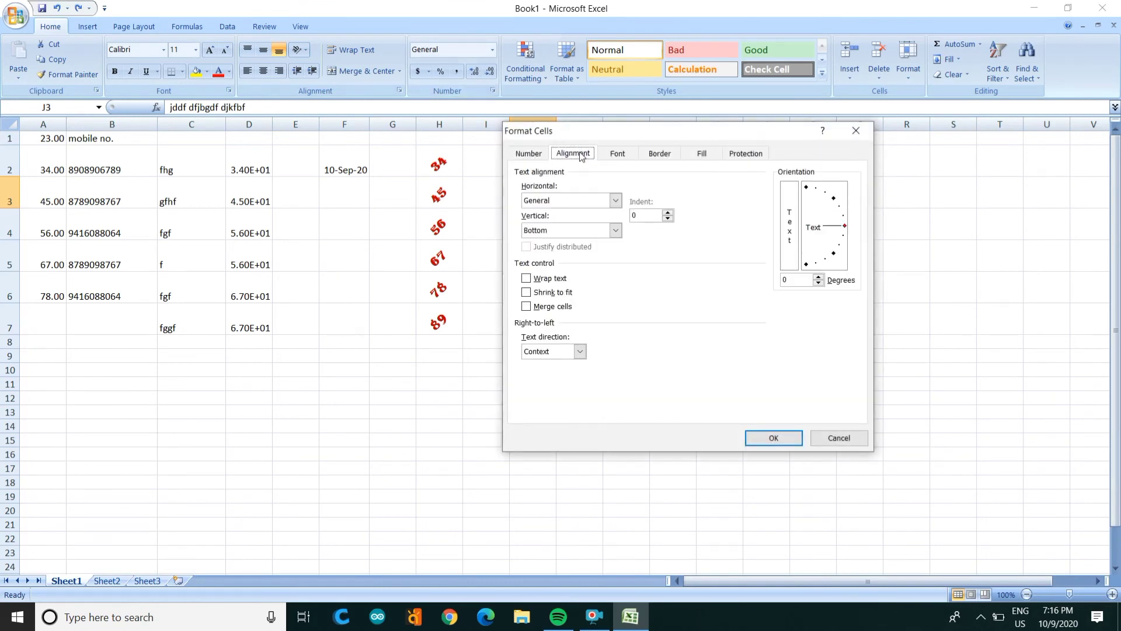
{"action": "left_click", "coordinate": [556, 294]}
{"action": "left_click", "coordinate": [758, 438]}
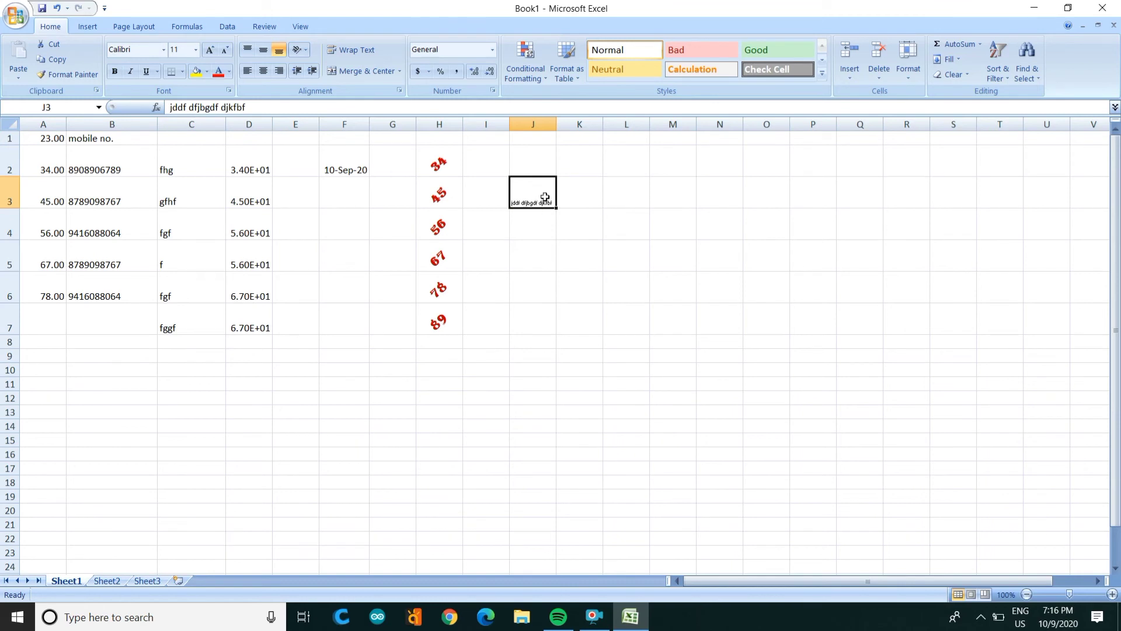
{"action": "left_click", "coordinate": [554, 248]}
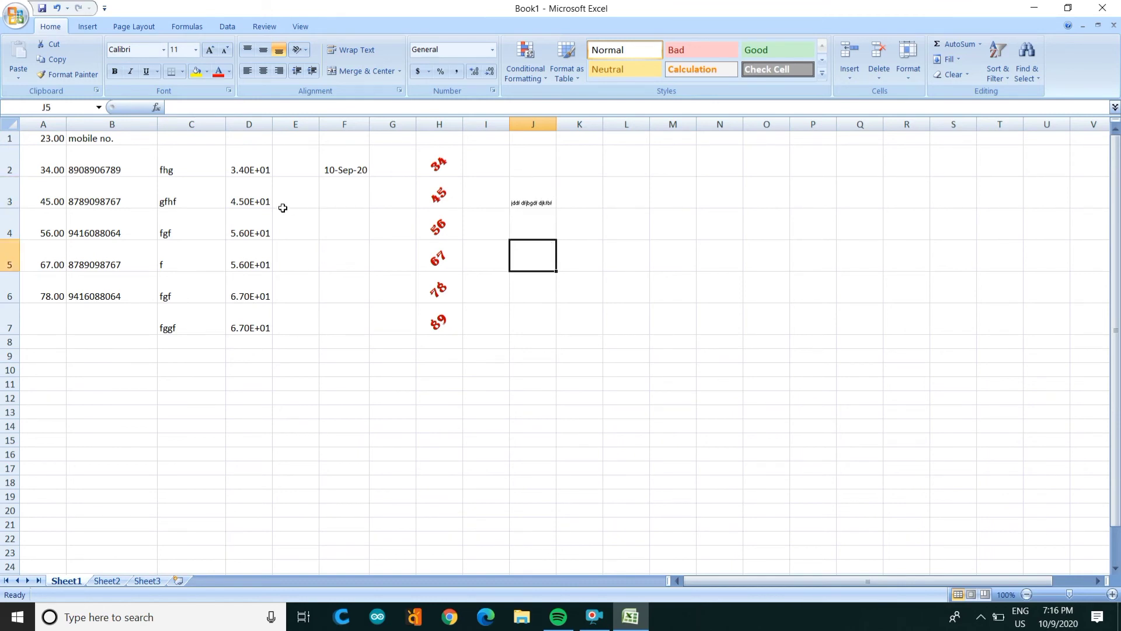
Step: Select the range M3:O6
{"action": "left_click", "coordinate": [631, 196]}
{"action": "key", "text": "Right"}
{"action": "key", "text": "Right"}
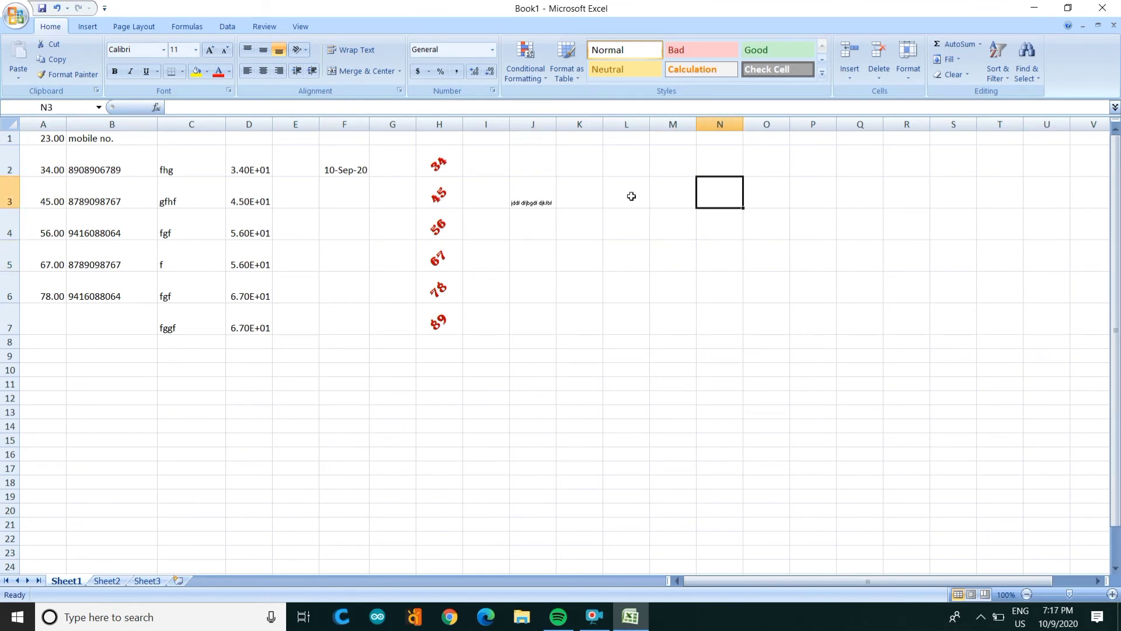
{"action": "key", "text": "Down"}
{"action": "key", "text": "Up"}
{"action": "key", "text": "Left"}
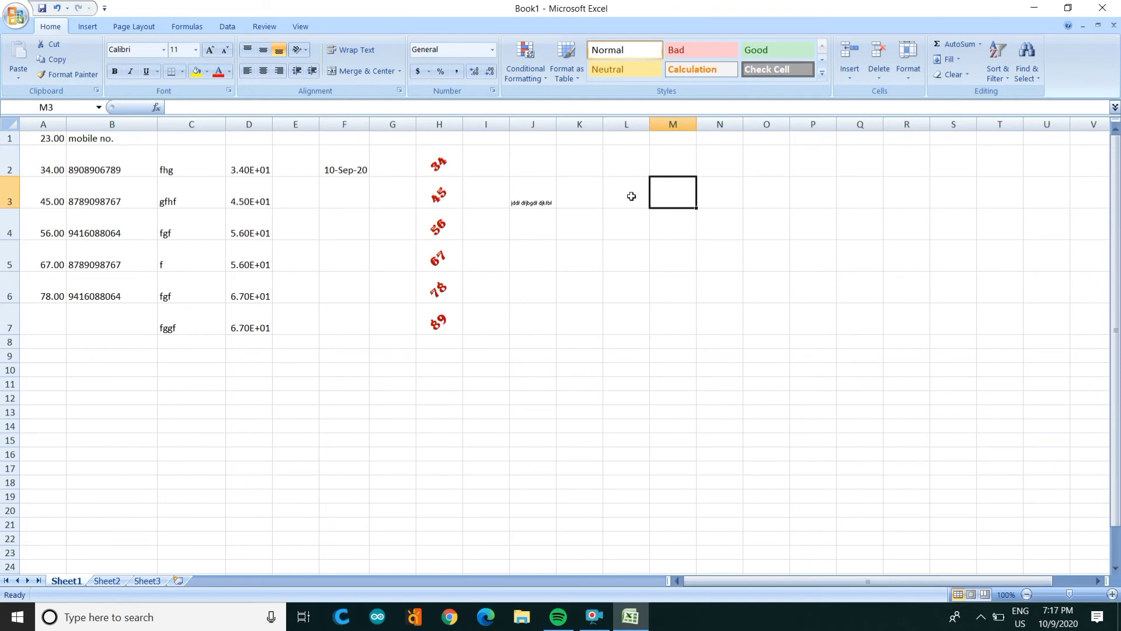
{"action": "key", "text": "shift+Down"}
{"action": "key", "text": "shift+Down"}
{"action": "key", "text": "shift+Down"}
{"action": "key", "text": "shift+Right"}
{"action": "key", "text": "shift+Right"}
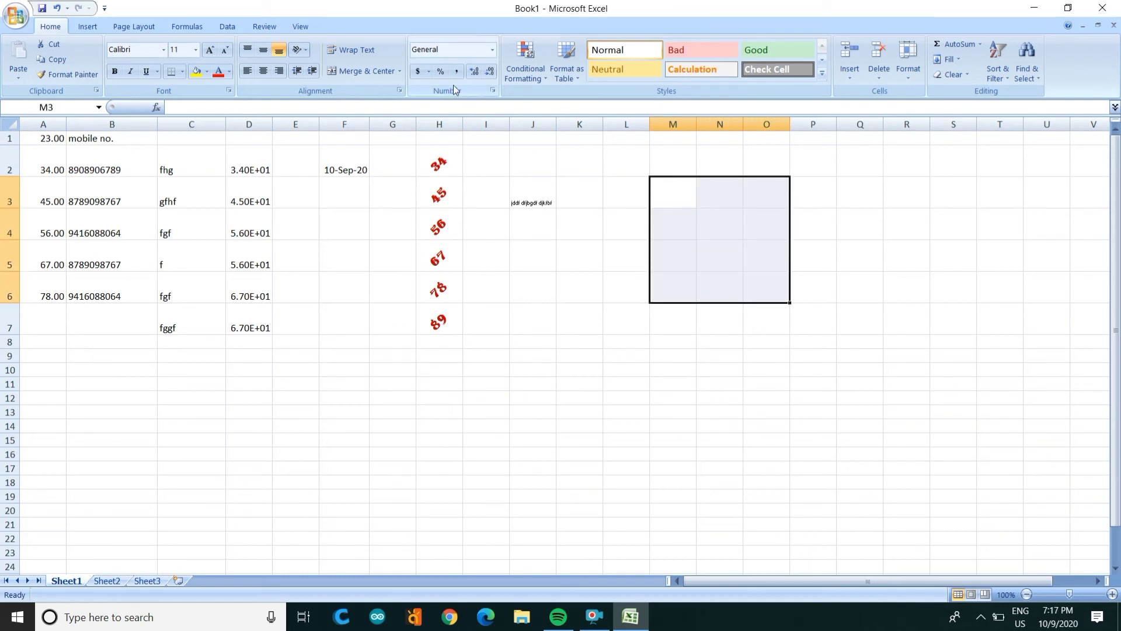
Step: Merge M3:O6 into one cell using the Merge cells option in Format Cells
{"action": "left_click", "coordinate": [494, 90]}
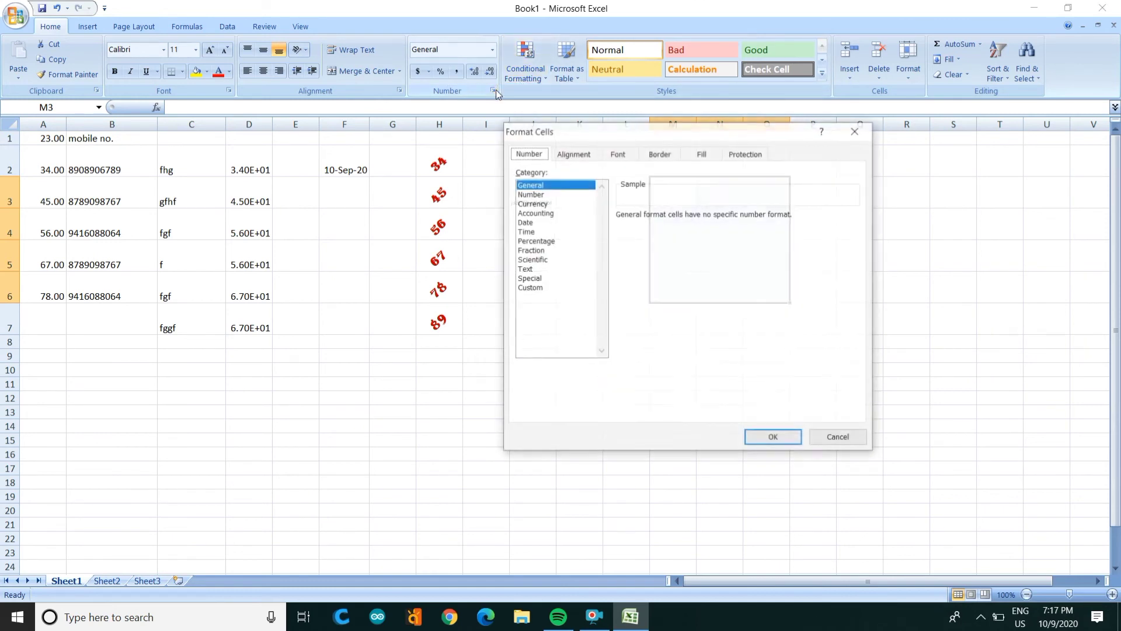
{"action": "left_click", "coordinate": [585, 157]}
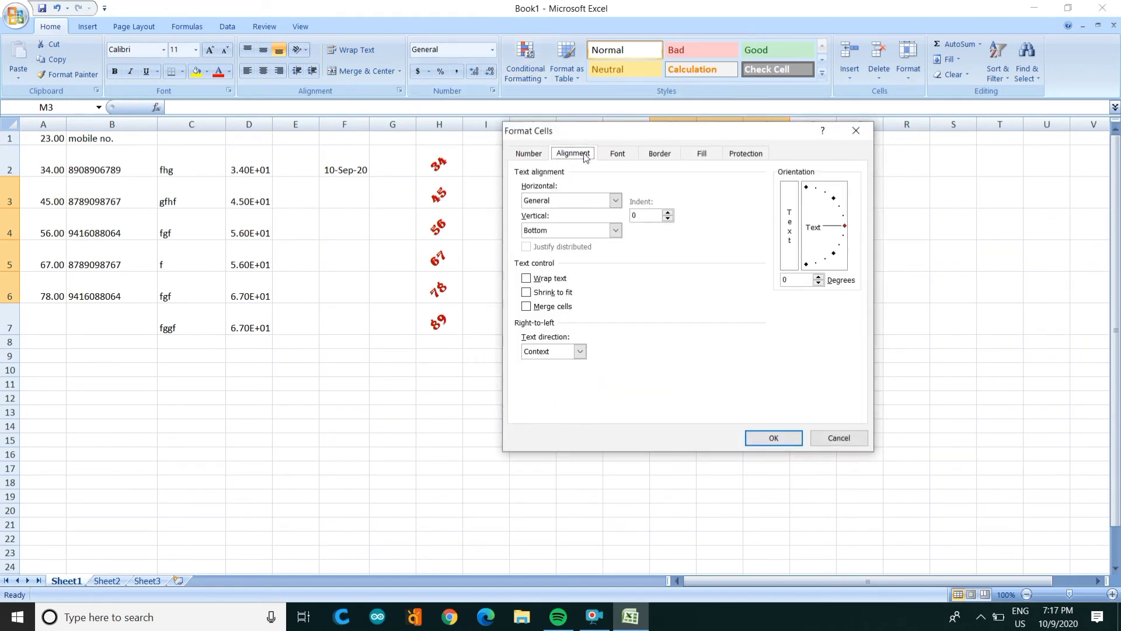
{"action": "left_click", "coordinate": [542, 306]}
{"action": "left_click", "coordinate": [763, 439]}
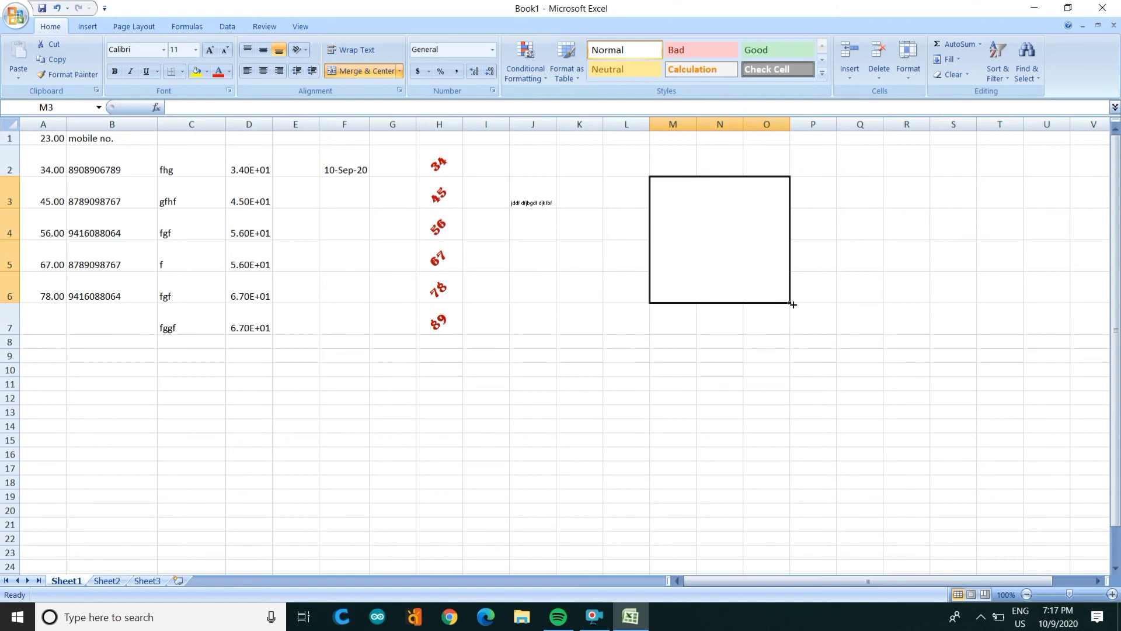
{"action": "left_click", "coordinate": [244, 367]}
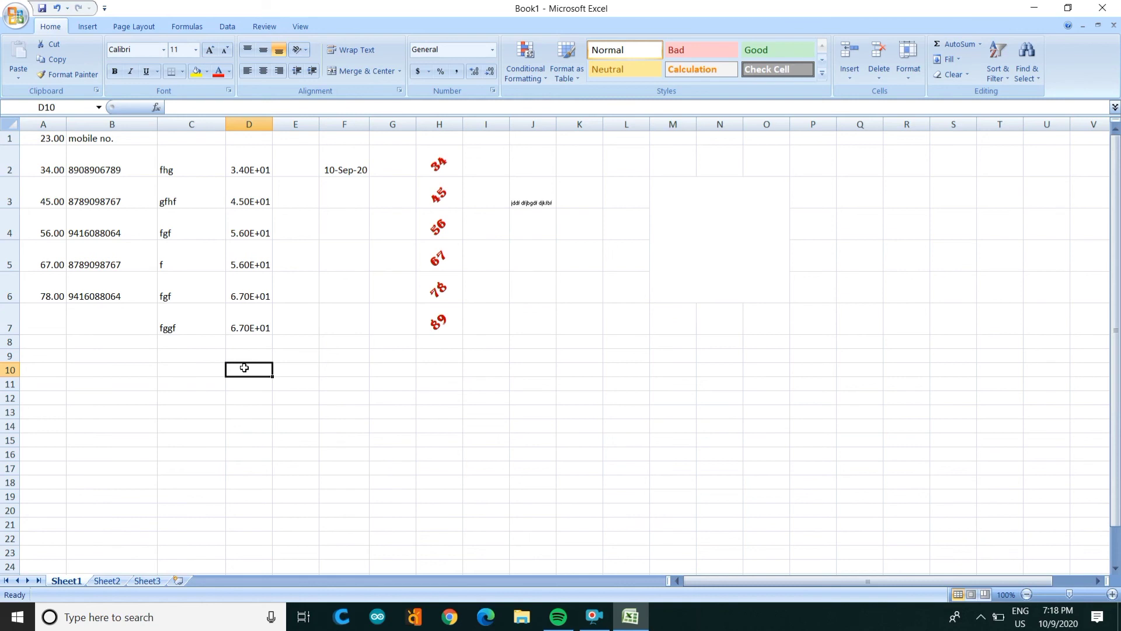
Step: Enter 2 and 4 in cells D10 and D11
{"action": "type", "text": "2"}
{"action": "key", "text": "Return"}
{"action": "type", "text": "4"}
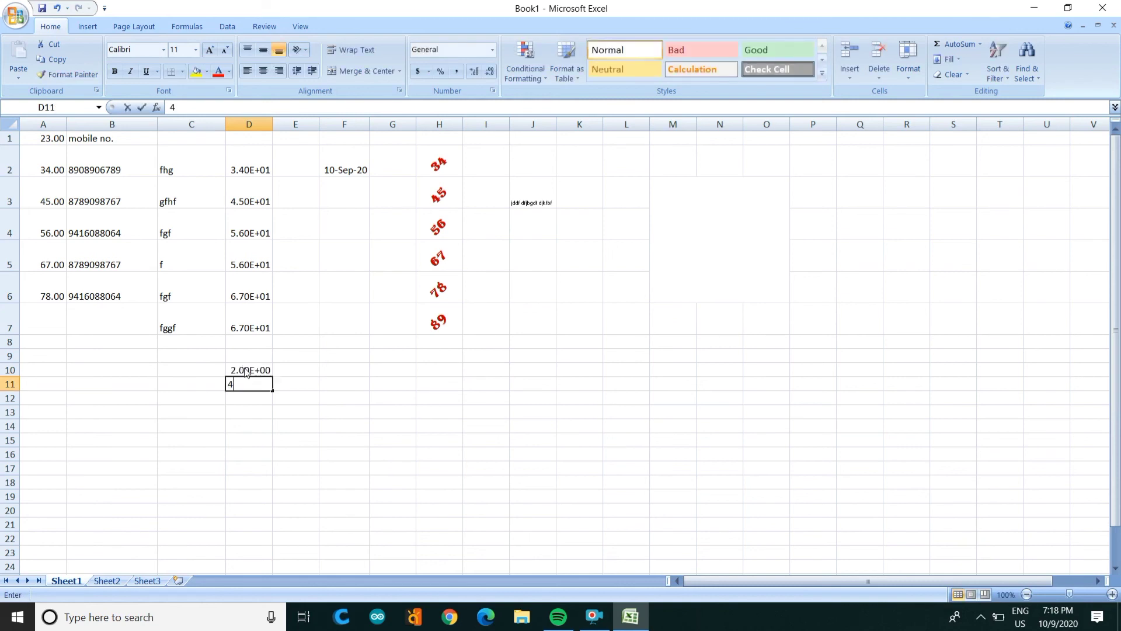
{"action": "key", "text": "Return"}
Step: Enter 2 and 4 in H12:H13 and drag the series down to H23, ending at 24
{"action": "key", "text": "Right"}
{"action": "key", "text": "Right"}
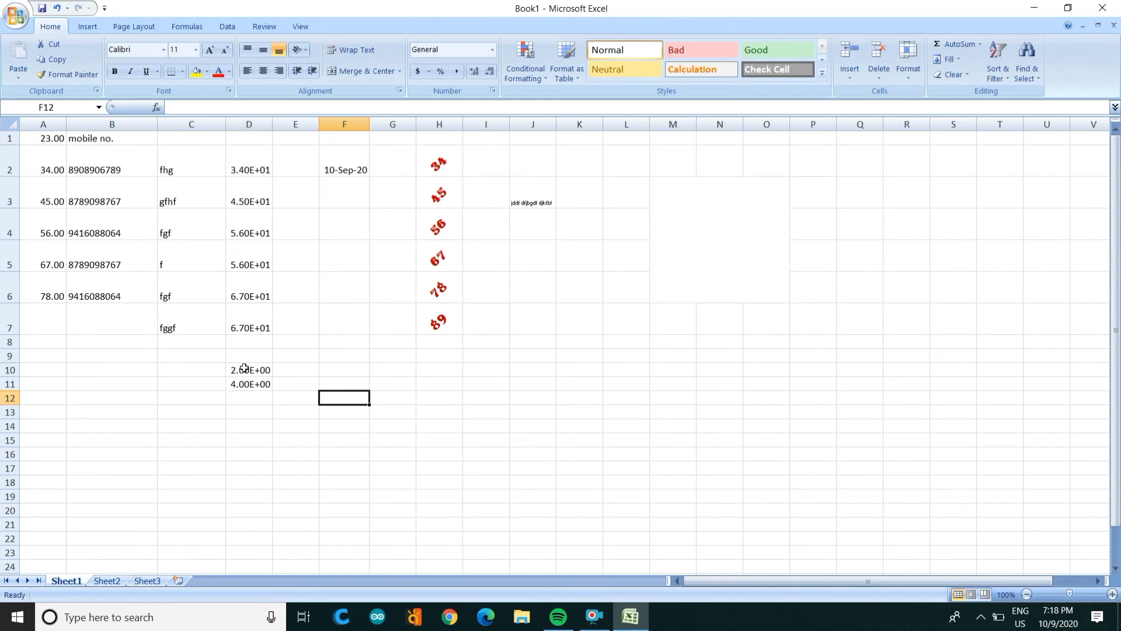
{"action": "key", "text": "Left"}
{"action": "key", "text": "Left"}
{"action": "key", "text": "Left"}
{"action": "key", "text": "Left"}
{"action": "key", "text": "Left"}
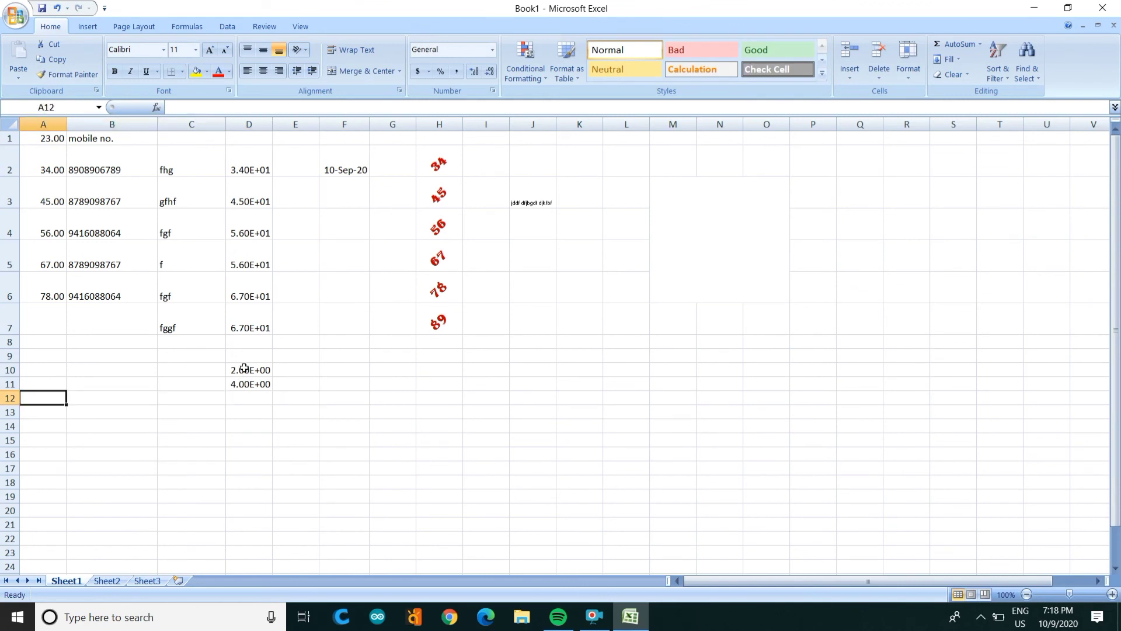
{"action": "key", "text": "Right"}
{"action": "key", "text": "Right"}
{"action": "key", "text": "Right"}
{"action": "key", "text": "Right"}
{"action": "key", "text": "Right"}
{"action": "key", "text": "Right"}
{"action": "key", "text": "Right"}
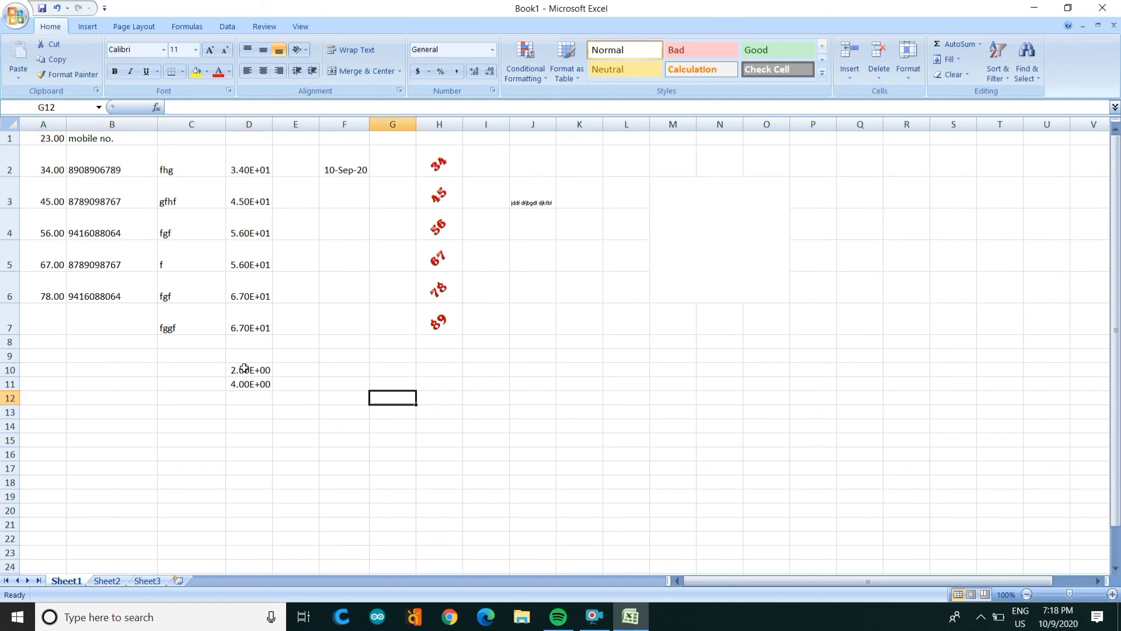
{"action": "type", "text": "2"}
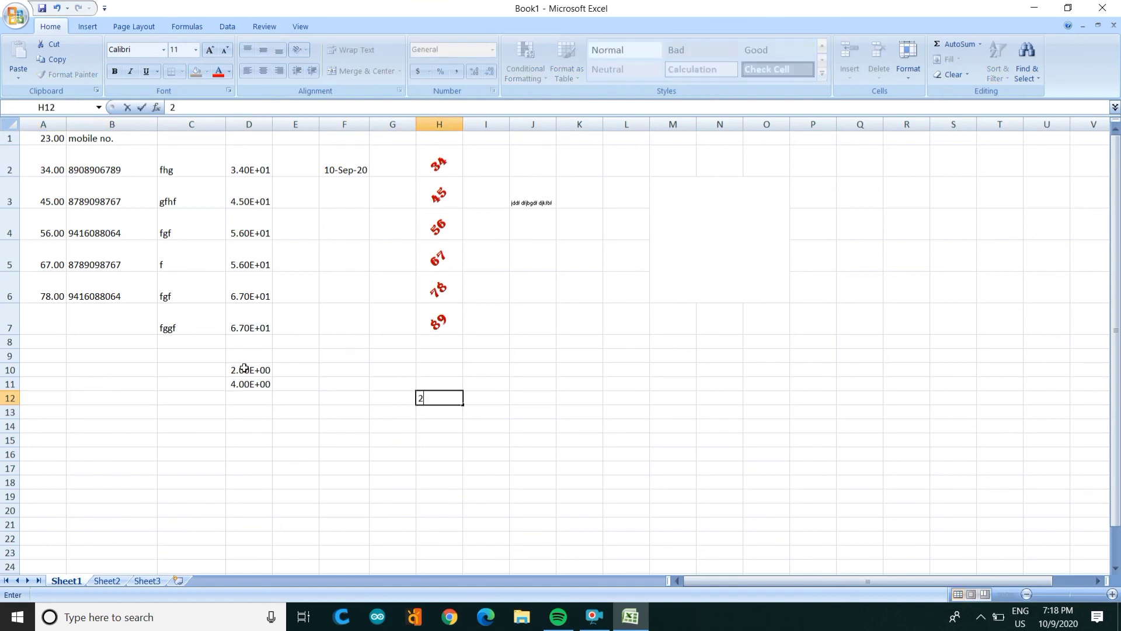
{"action": "key", "text": "Return"}
{"action": "type", "text": "4"}
{"action": "key", "text": "Return"}
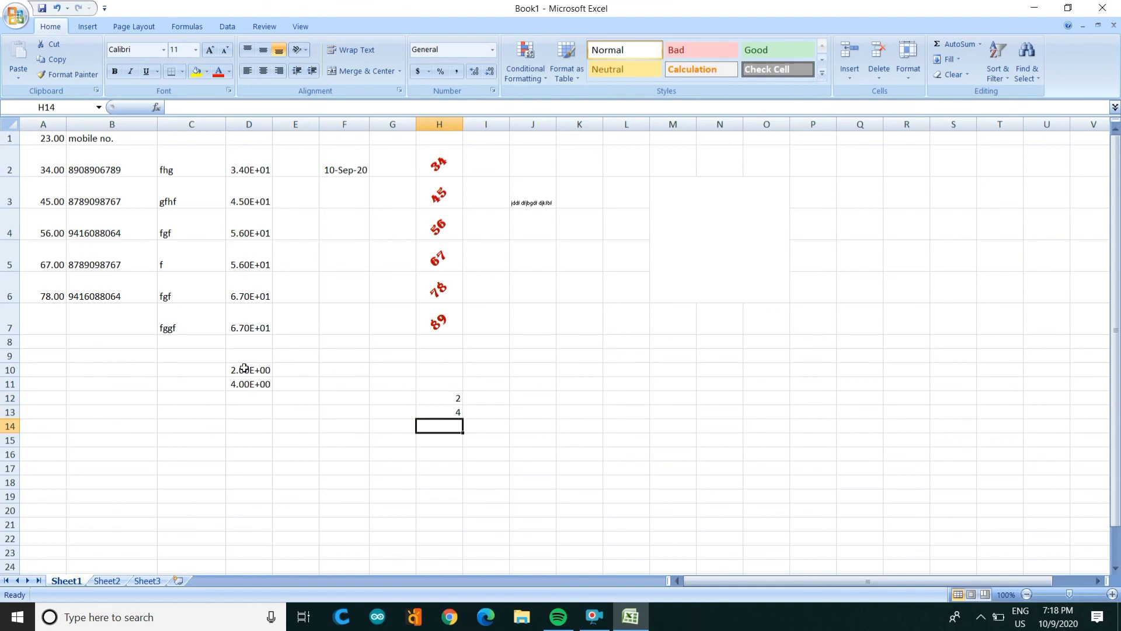
{"action": "key", "text": "Up"}
{"action": "key", "text": "Up"}
{"action": "key", "text": "shift+Down"}
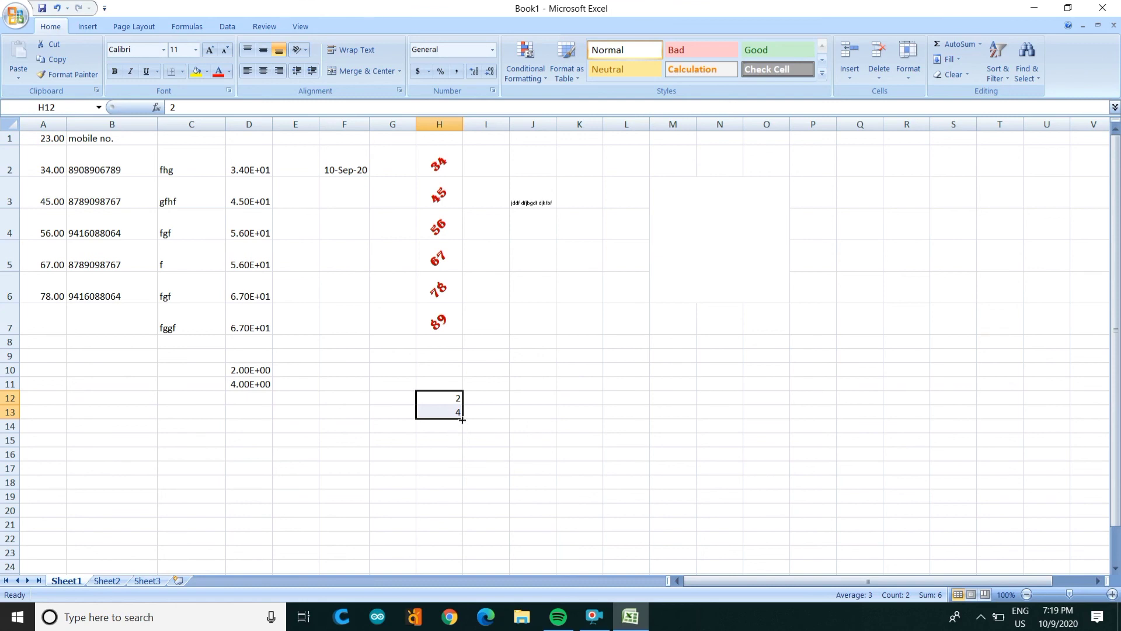
{"action": "left_click_drag", "start_coordinate": [462, 418], "coordinate": [475, 558]}
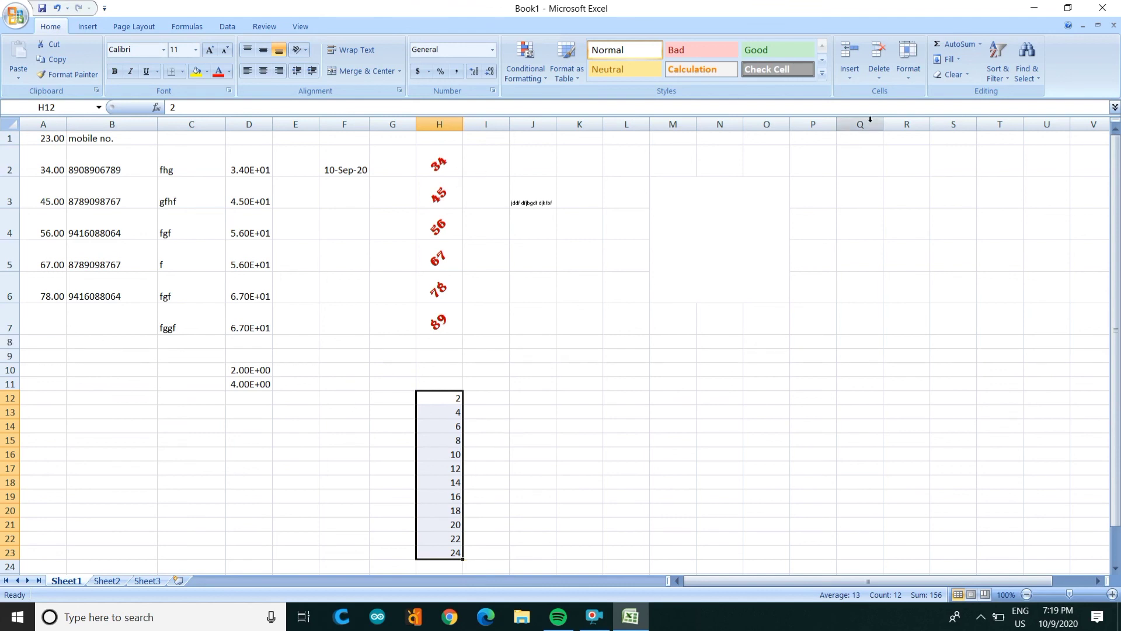
Step: Fill column P below P3 with 45, 5, 6, 67 and 78
{"action": "left_click", "coordinate": [830, 189]}
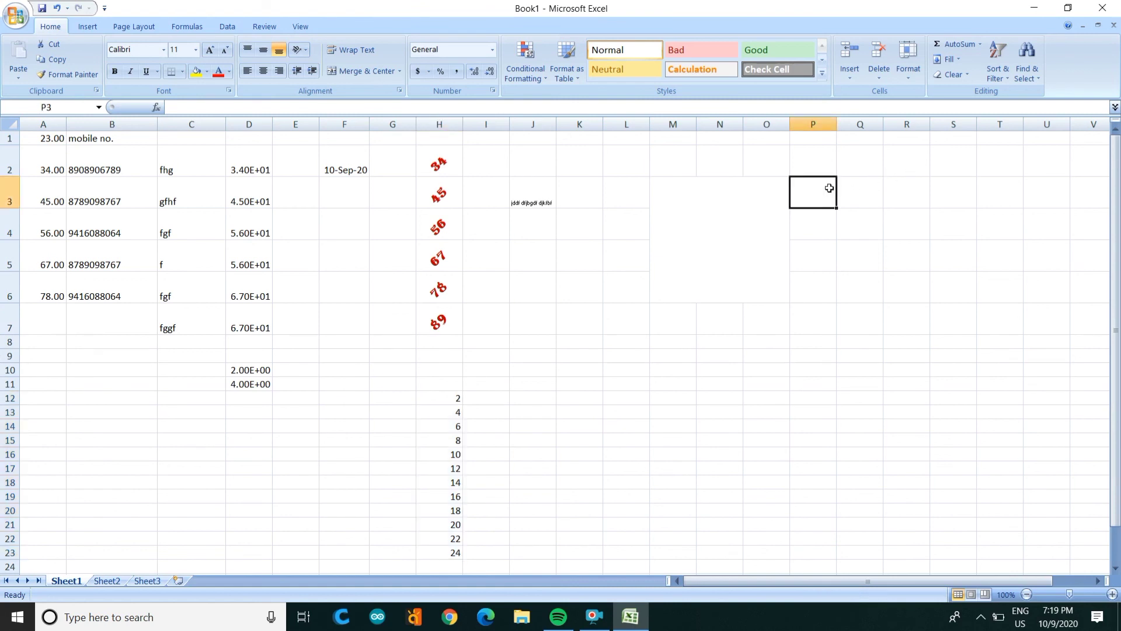
{"action": "type", "text": "34"}
{"action": "key", "text": "Return"}
{"action": "type", "text": "45"}
{"action": "key", "text": "Return"}
{"action": "type", "text": "5"}
{"action": "key", "text": "Return"}
{"action": "type", "text": "6"}
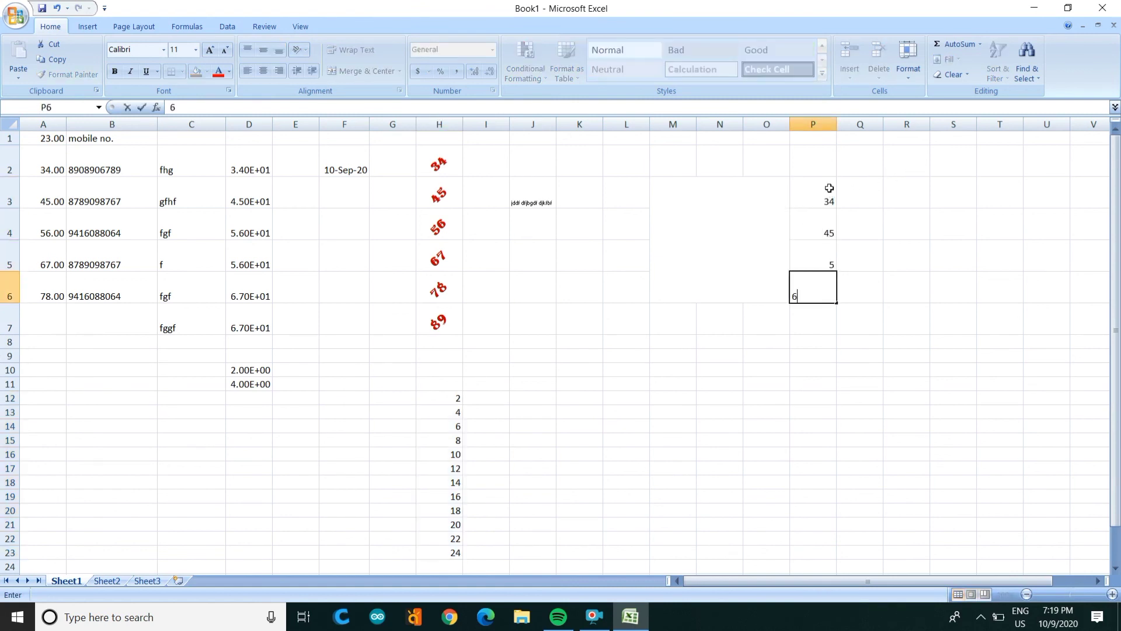
{"action": "key", "text": "Return"}
{"action": "type", "text": "67"}
{"action": "key", "text": "Return"}
{"action": "type", "text": "78"}
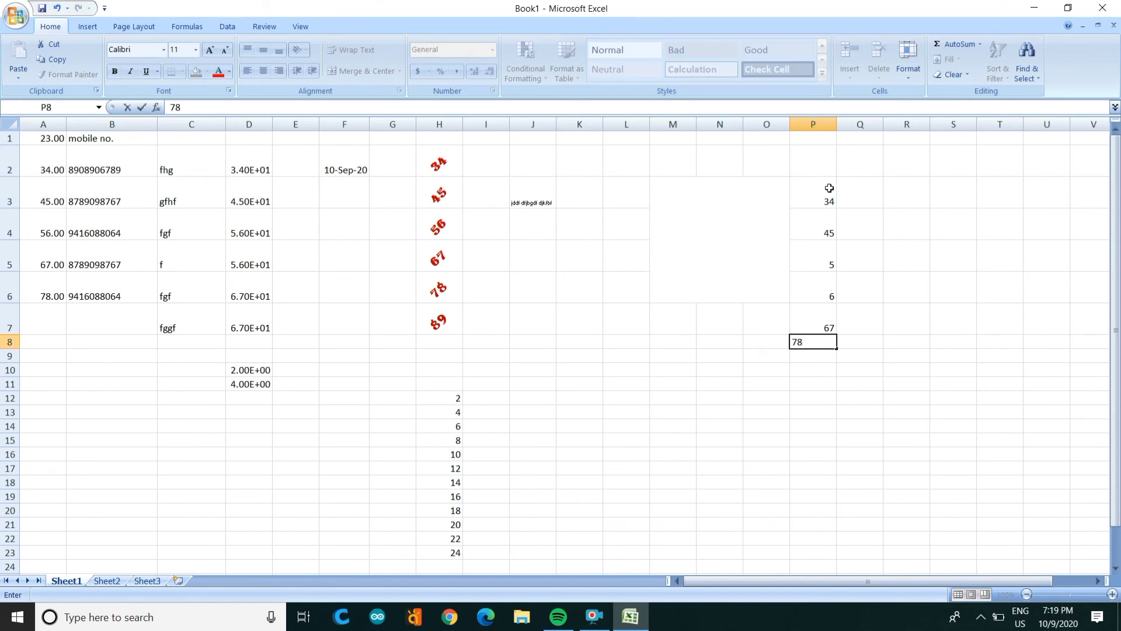
{"action": "key", "text": "Tab"}
Step: Fill Q3:Q8 with 67, 78, 89, 90, 45 and 56
{"action": "key", "text": "Up"}
{"action": "key", "text": "Up"}
{"action": "key", "text": "Up"}
{"action": "key", "text": "Up"}
{"action": "key", "text": "Up"}
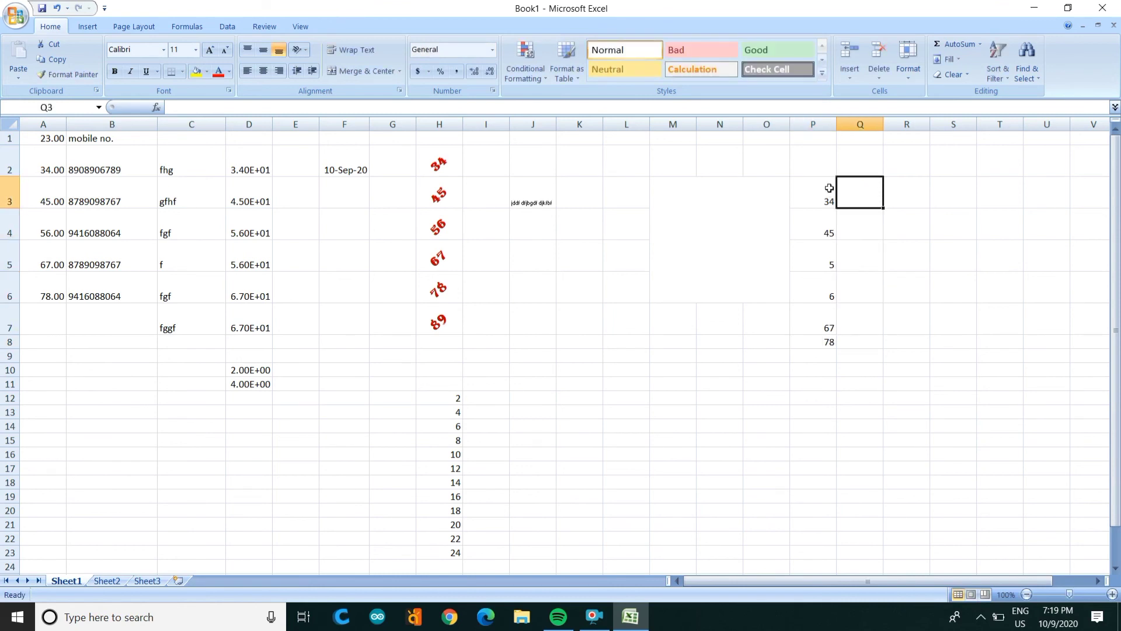
{"action": "type", "text": "67"}
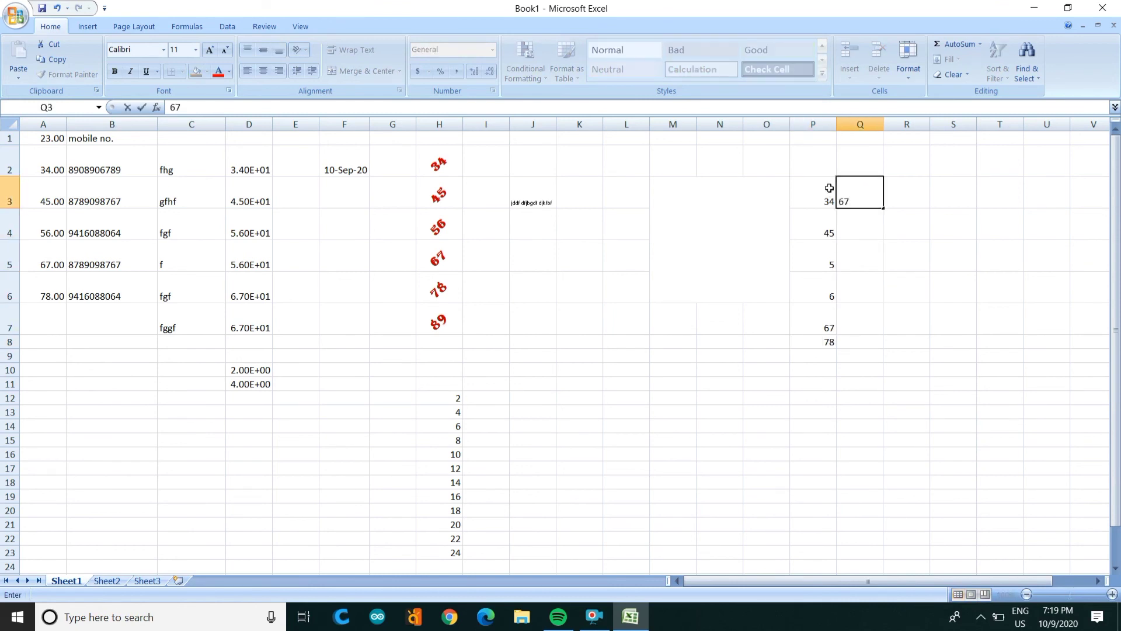
{"action": "key", "text": "Return"}
{"action": "type", "text": "78"}
{"action": "key", "text": "Return"}
{"action": "type", "text": "89"}
{"action": "key", "text": "Return"}
{"action": "type", "text": "9"}
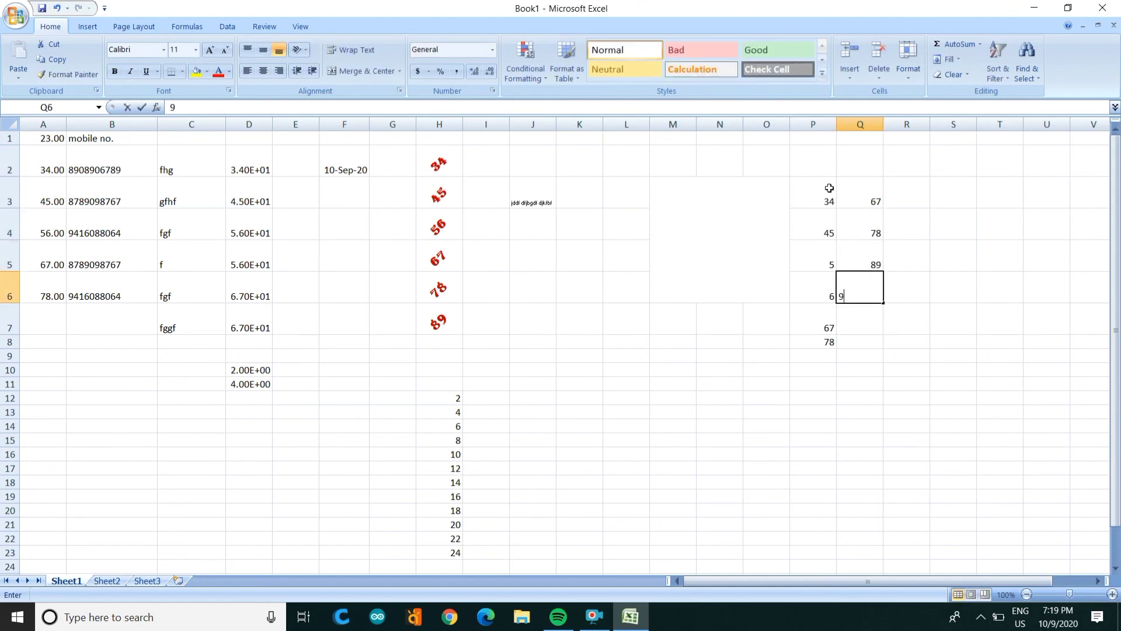
{"action": "type", "text": "0"}
{"action": "key", "text": "Return"}
{"action": "type", "text": "45"}
{"action": "key", "text": "Return"}
{"action": "type", "text": "56"}
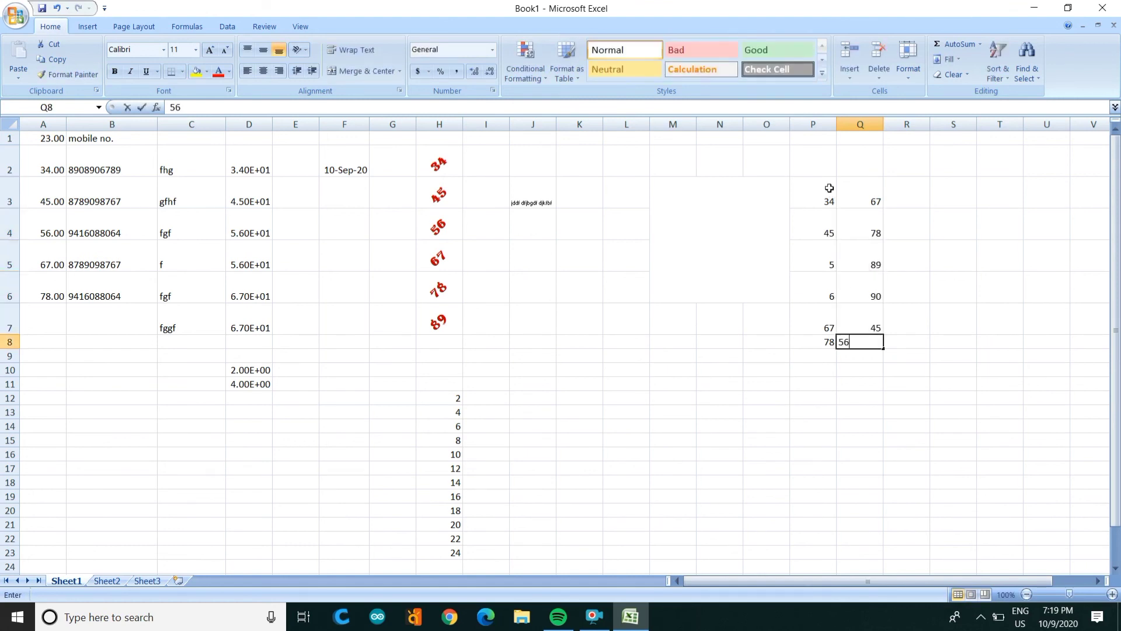
{"action": "key", "text": "Right"}
Step: Fill R3:R8 with 87, 99, 89, 90, 91 and 99
{"action": "key", "text": "Up"}
{"action": "key", "text": "Up"}
{"action": "key", "text": "Up"}
{"action": "key", "text": "Up"}
{"action": "key", "text": "Up"}
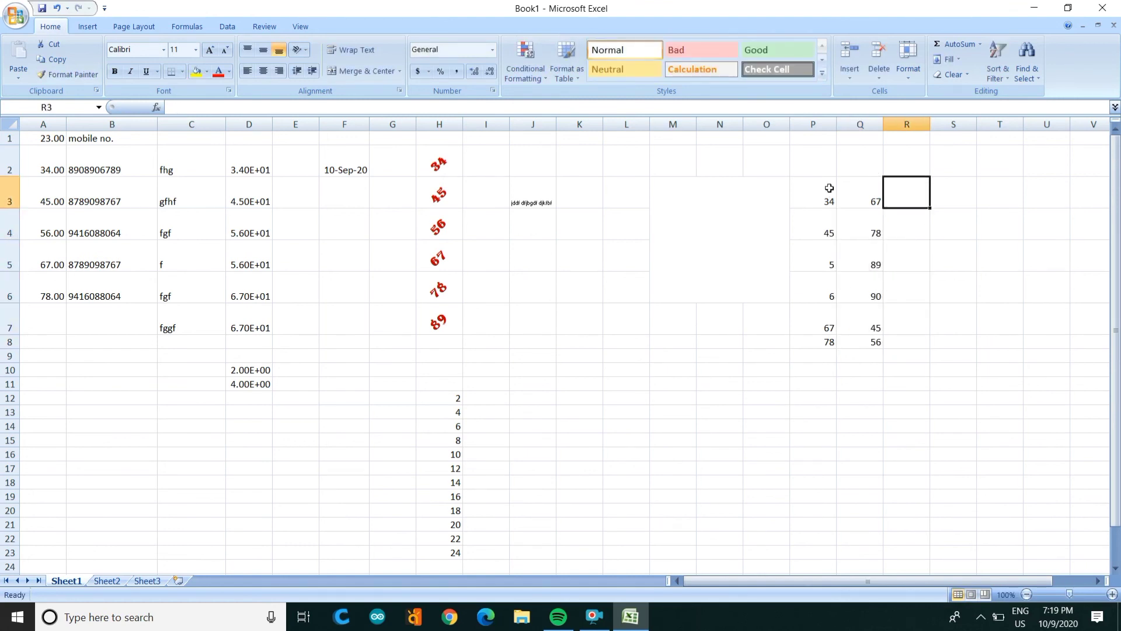
{"action": "type", "text": "87"}
{"action": "key", "text": "Return"}
{"action": "type", "text": "99"}
{"action": "key", "text": "Return"}
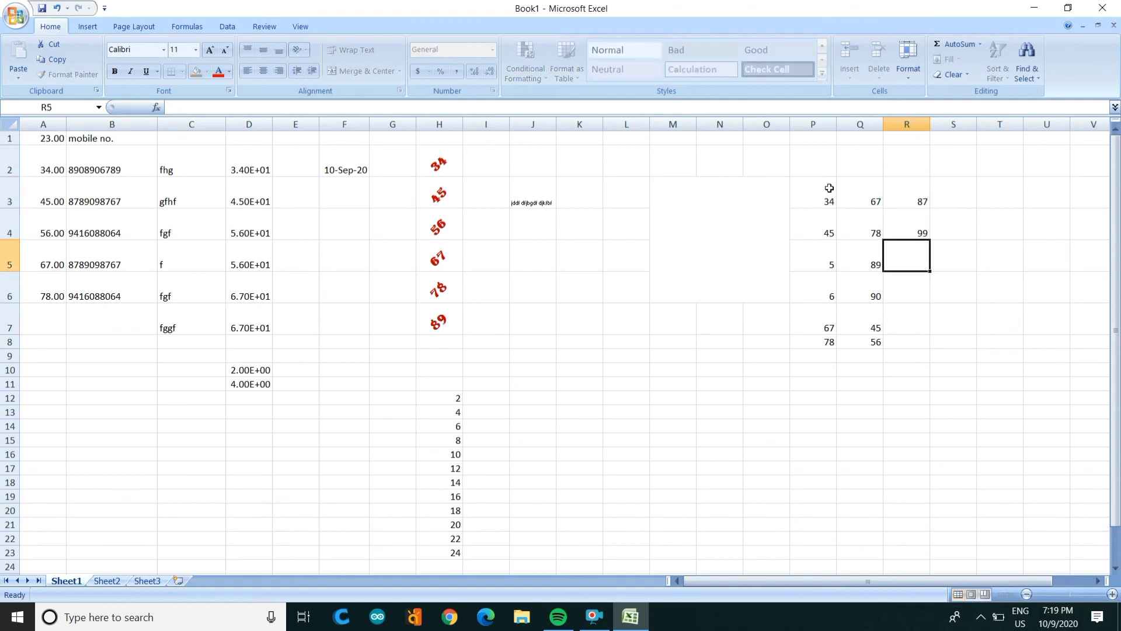
{"action": "type", "text": "89"}
{"action": "key", "text": "Return"}
{"action": "type", "text": "90"}
{"action": "key", "text": "Return"}
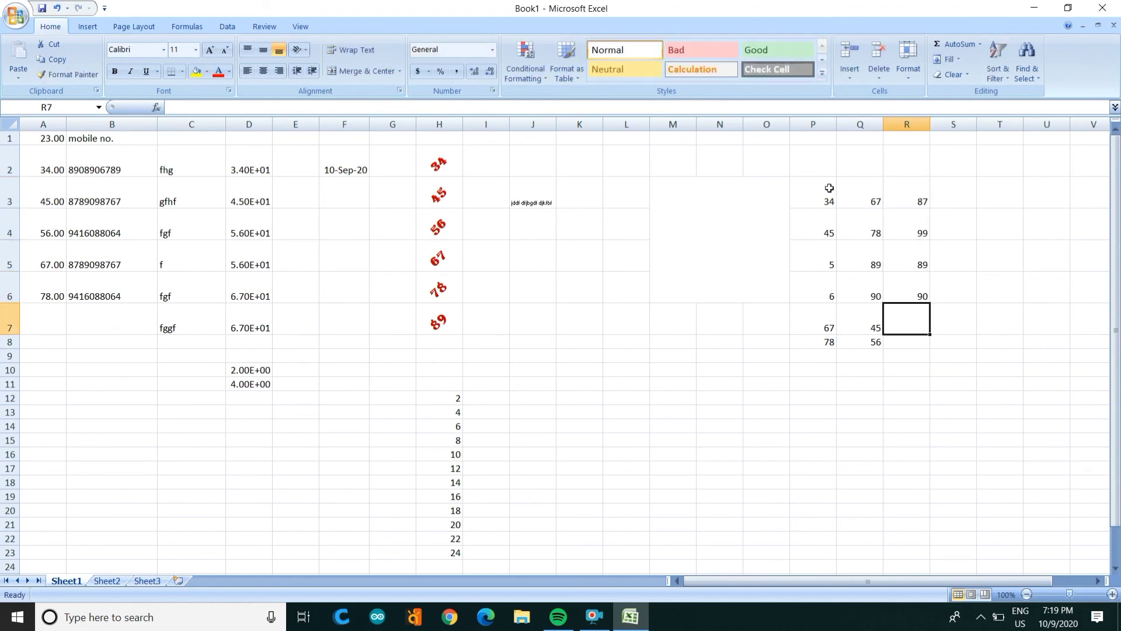
{"action": "type", "text": "91"}
{"action": "key", "text": "Return"}
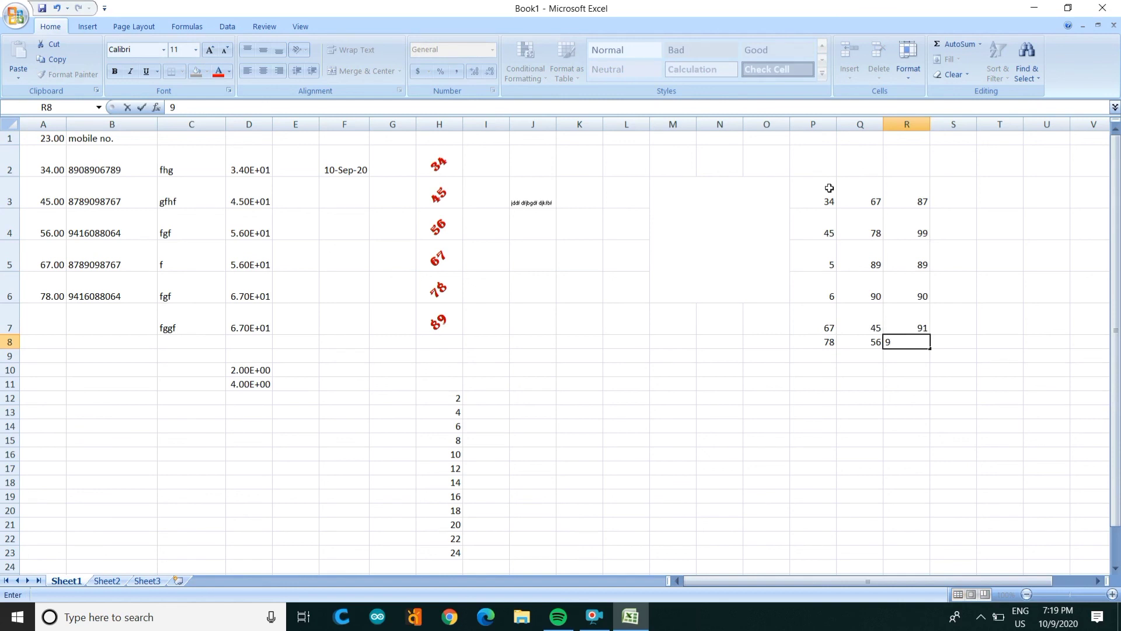
{"action": "type", "text": "9"}
{"action": "key", "text": "Return"}
Step: Start a =sum( formula in S3 for the row 3 total
{"action": "key", "text": "Right"}
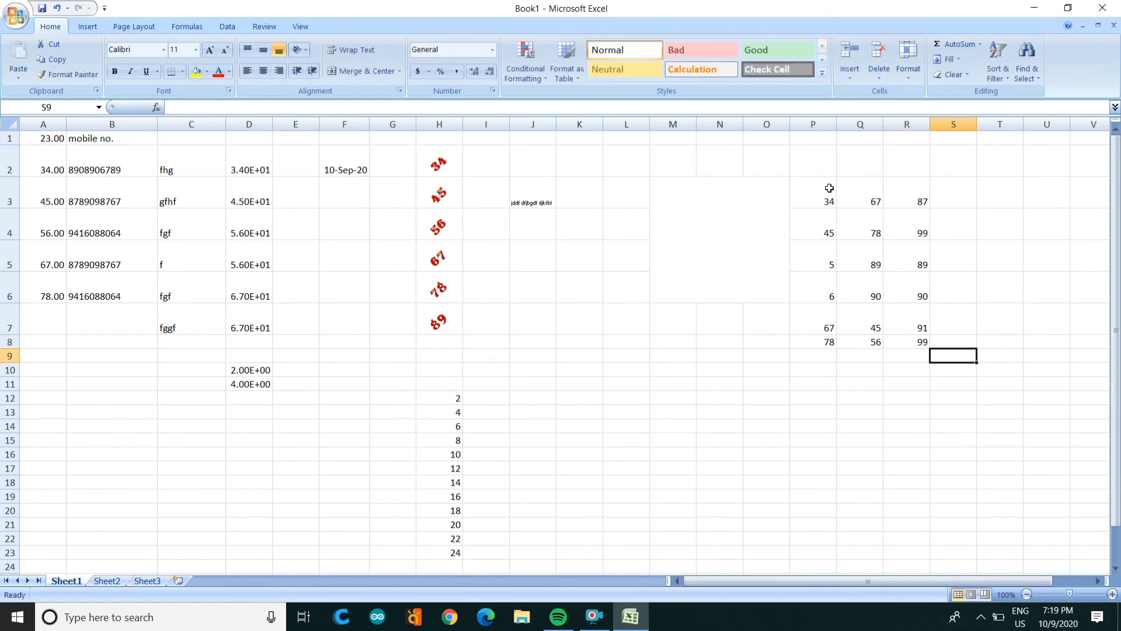
{"action": "key", "text": "Up"}
{"action": "key", "text": "Up"}
{"action": "key", "text": "Up"}
{"action": "key", "text": "Up"}
{"action": "key", "text": "Up"}
{"action": "key", "text": "Up"}
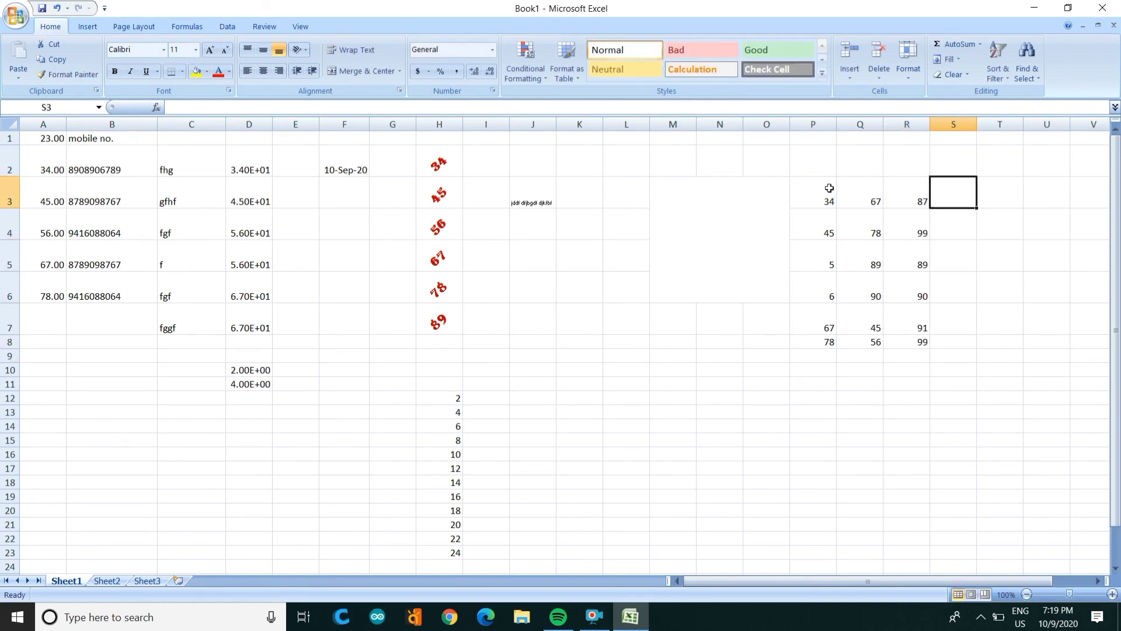
{"action": "type", "text": "=sum"}
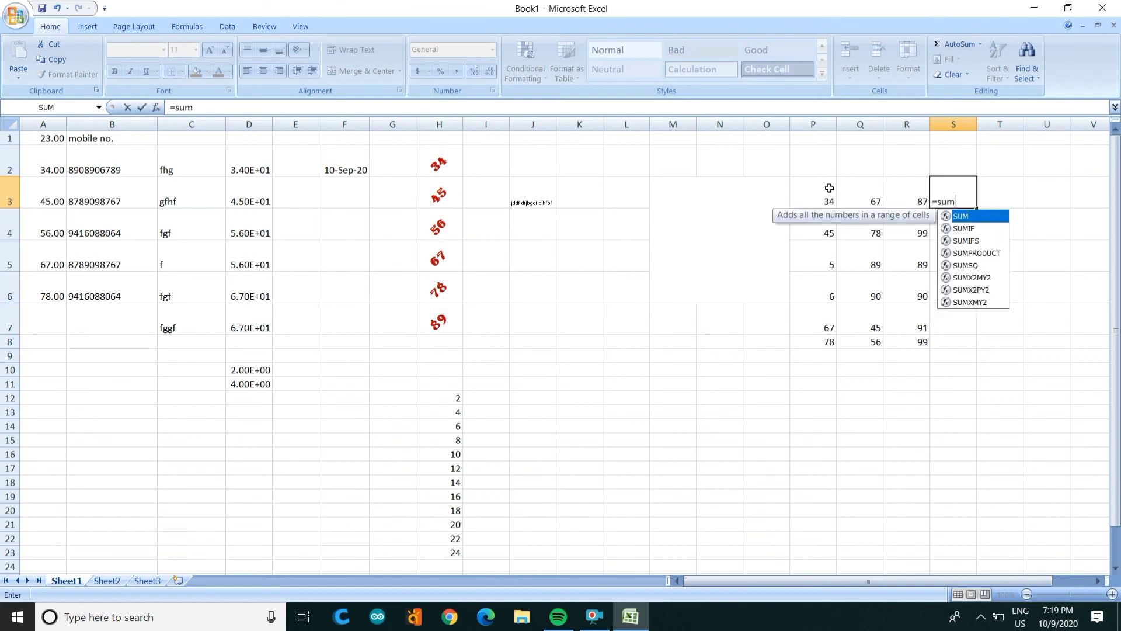
{"action": "type", "text": "("}
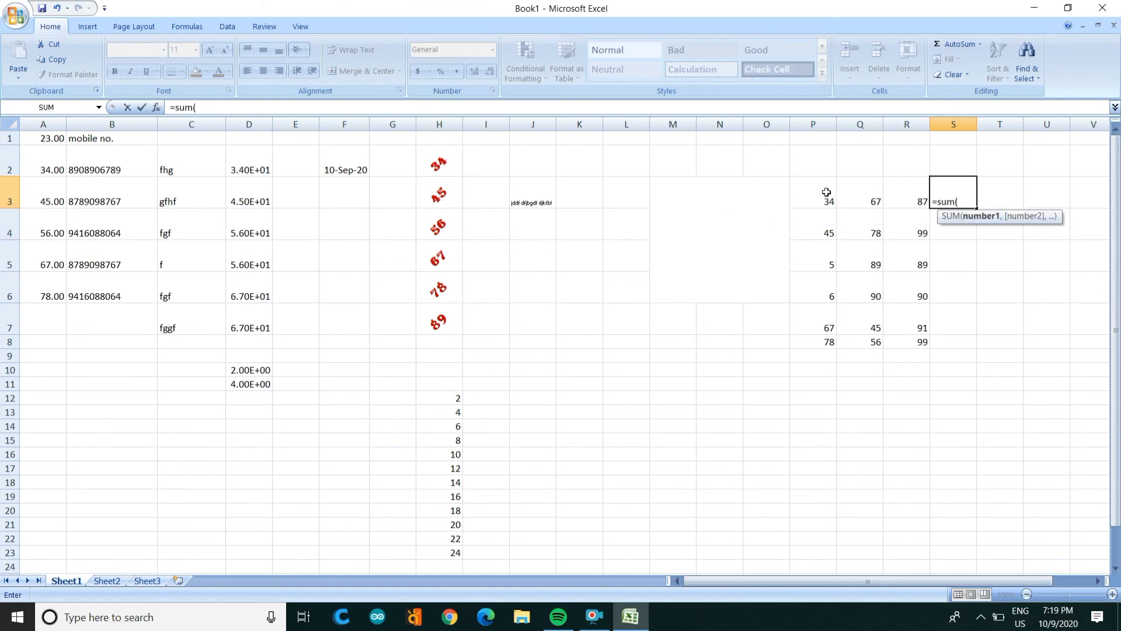
Step: Complete =SUM(P3:R3) in S3 and copy it down to S8, giving totals 188 to 233
{"action": "left_click", "coordinate": [826, 199]}
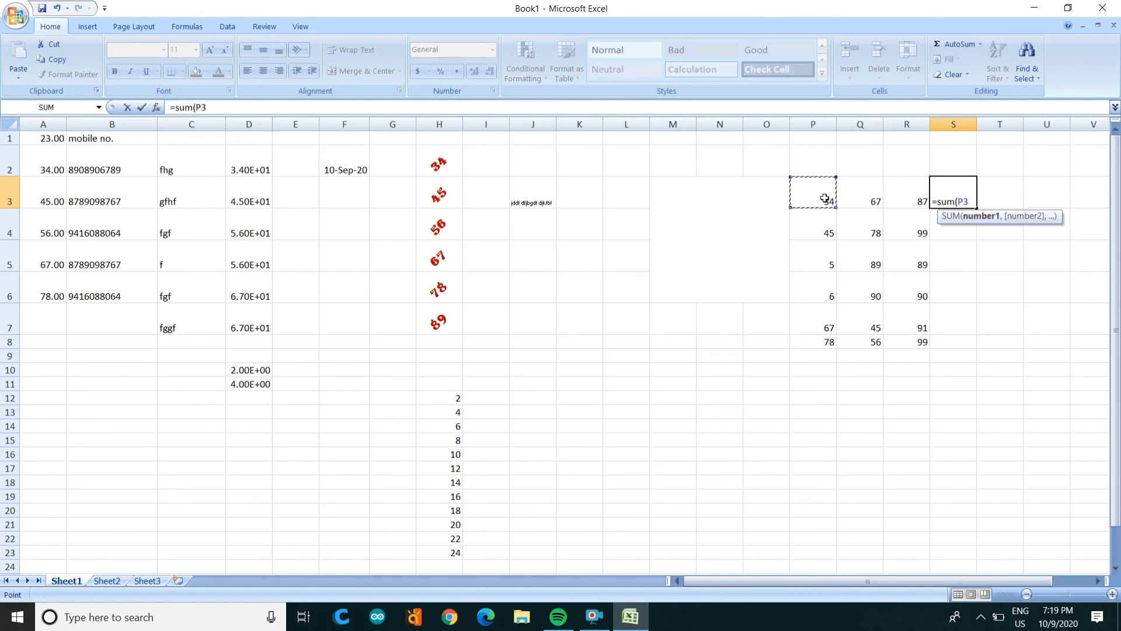
{"action": "key", "text": "shift+Right"}
{"action": "key", "text": "shift+Right"}
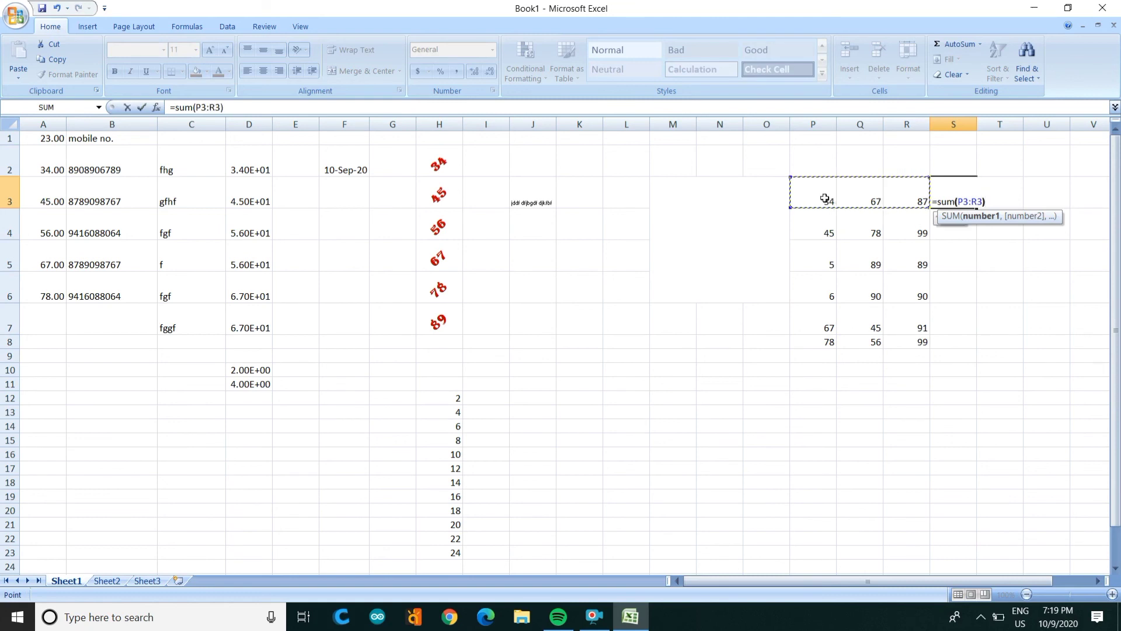
{"action": "key", "text": "Return"}
{"action": "key", "text": "Up"}
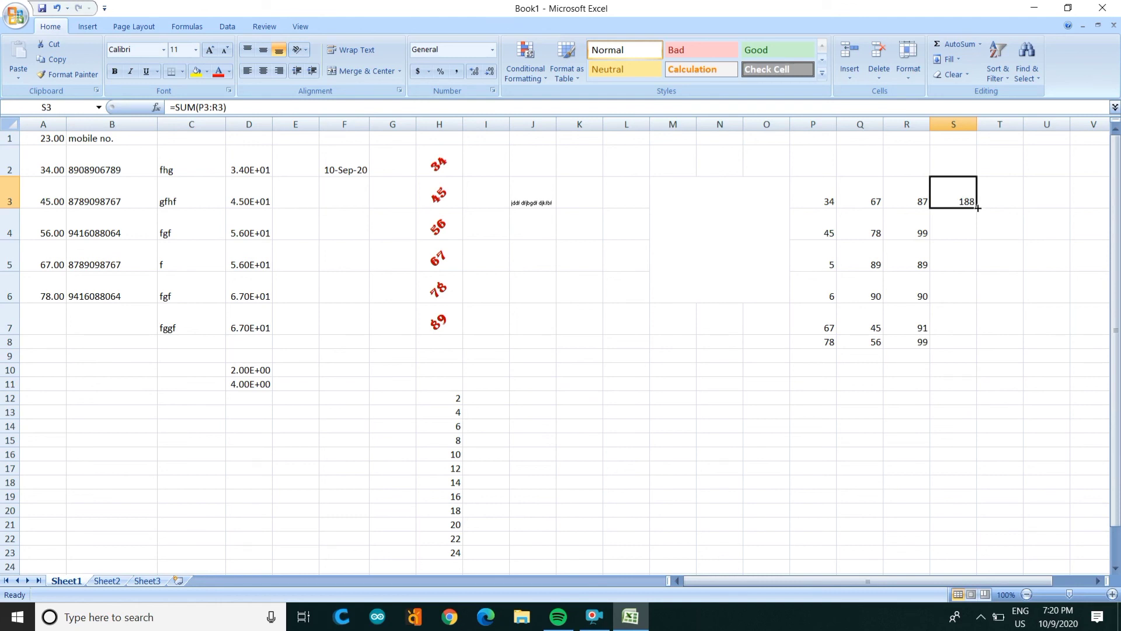
{"action": "left_click_drag", "start_coordinate": [978, 209], "coordinate": [993, 346]}
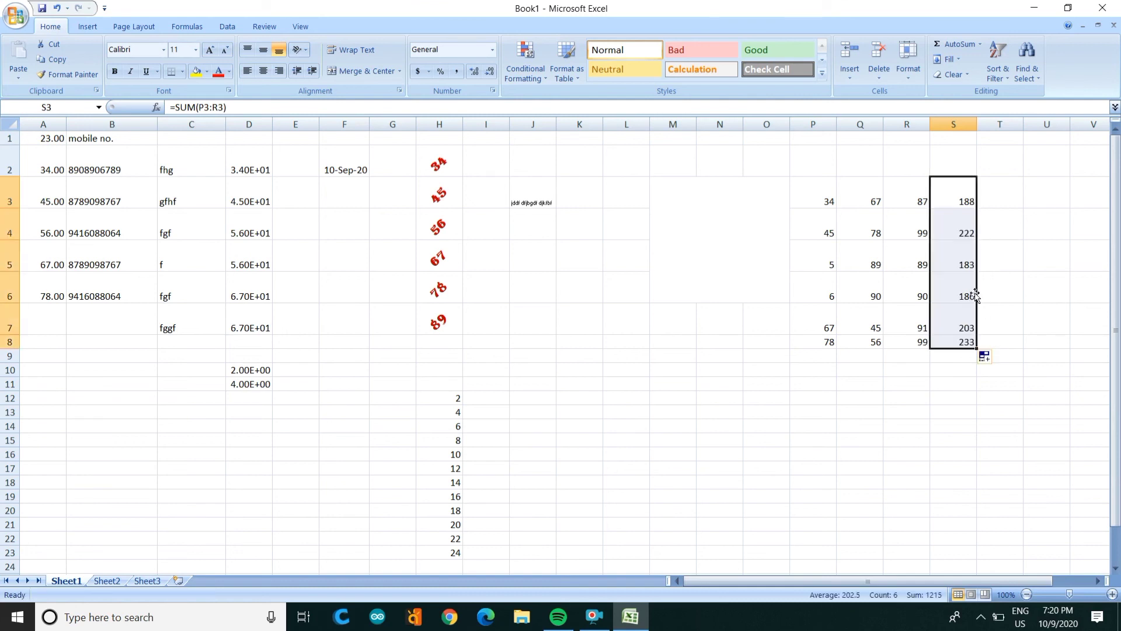